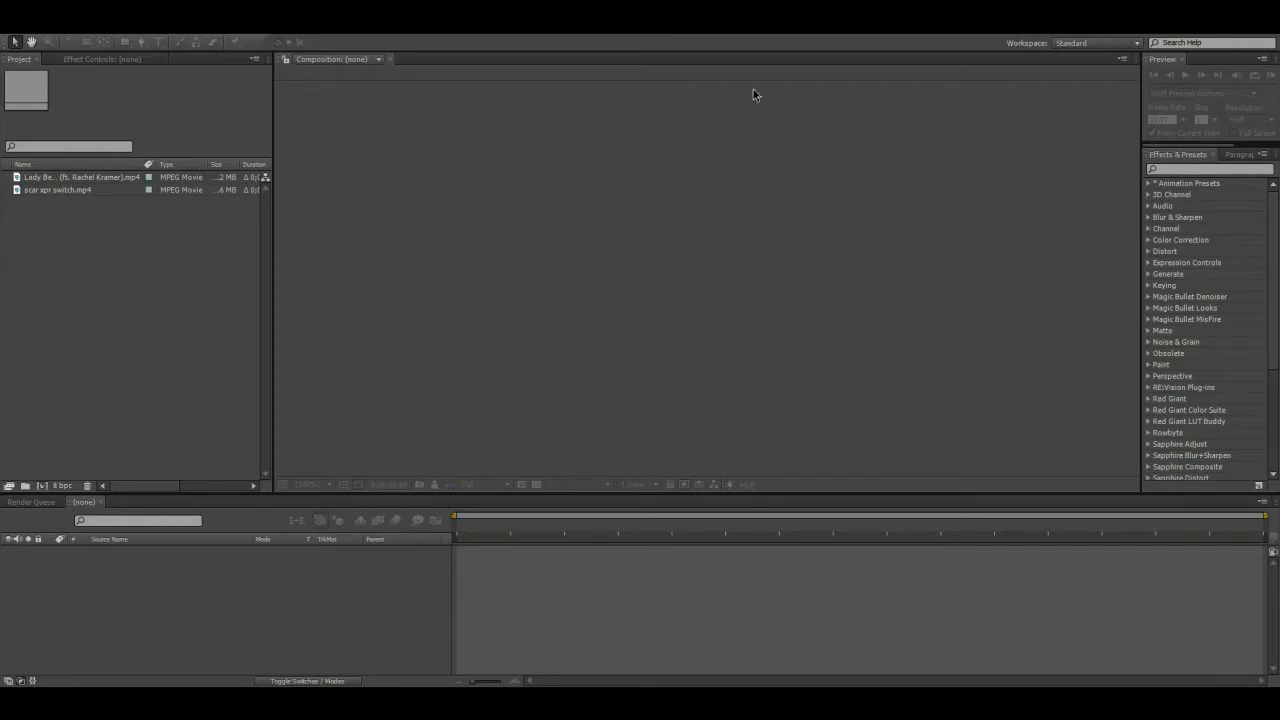
# - Create a composition from the Lady Bee song video, with the video as its only layer
pyautogui.click(80, 177)
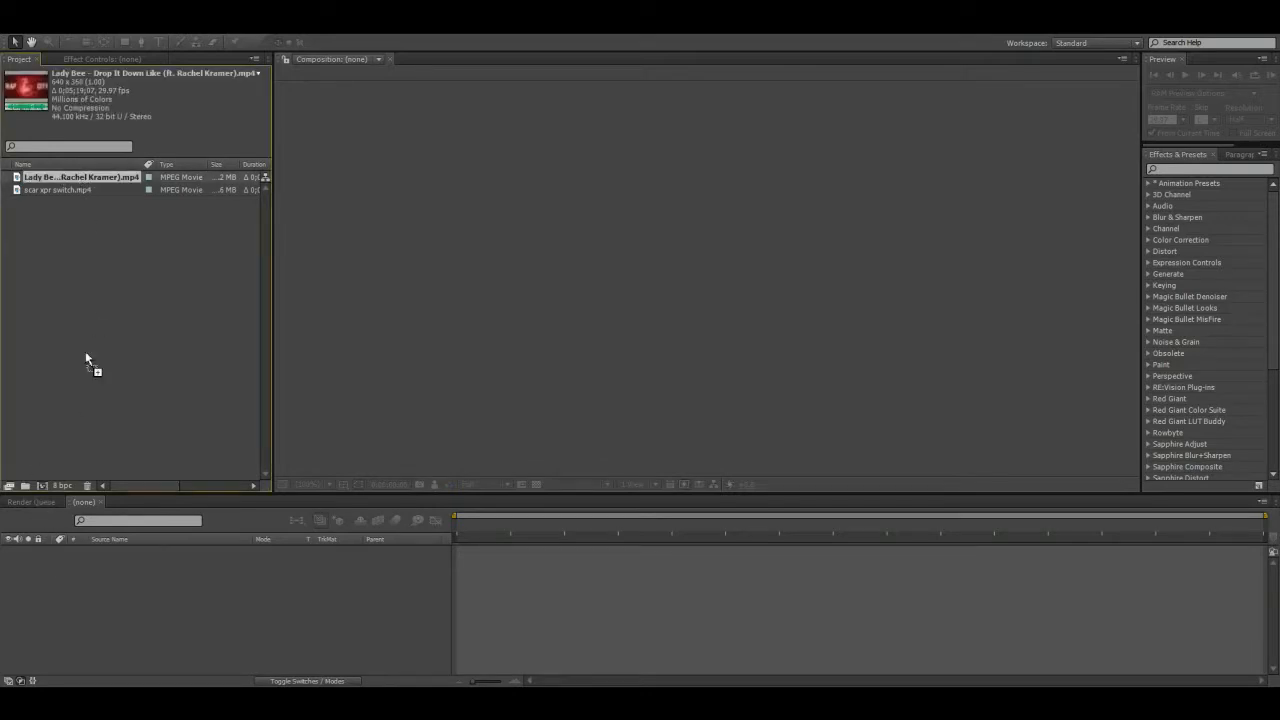
pyautogui.moveTo(65, 175); pyautogui.dragTo(102, 257)
pyautogui.click(12, 206)
pyautogui.moveTo(82, 177); pyautogui.dragTo(49, 566)
pyautogui.moveTo(40, 488); pyautogui.dragTo(42, 486)
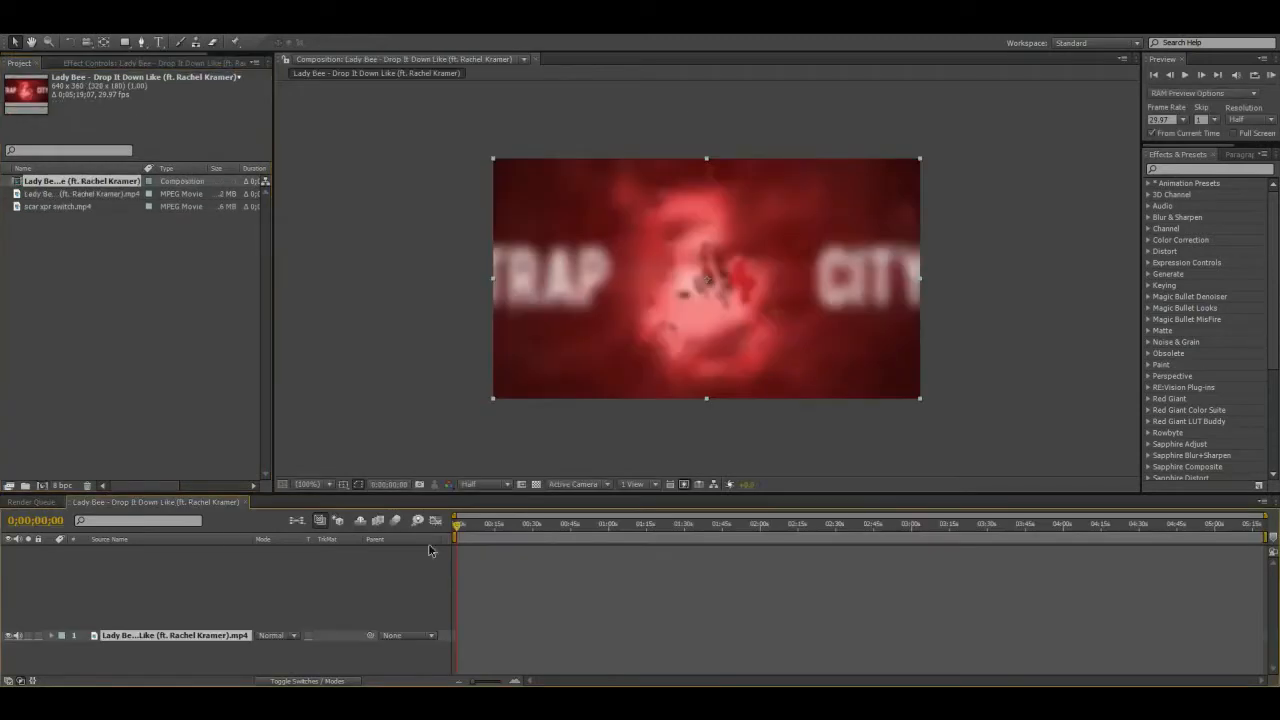
pyautogui.click(156, 609)
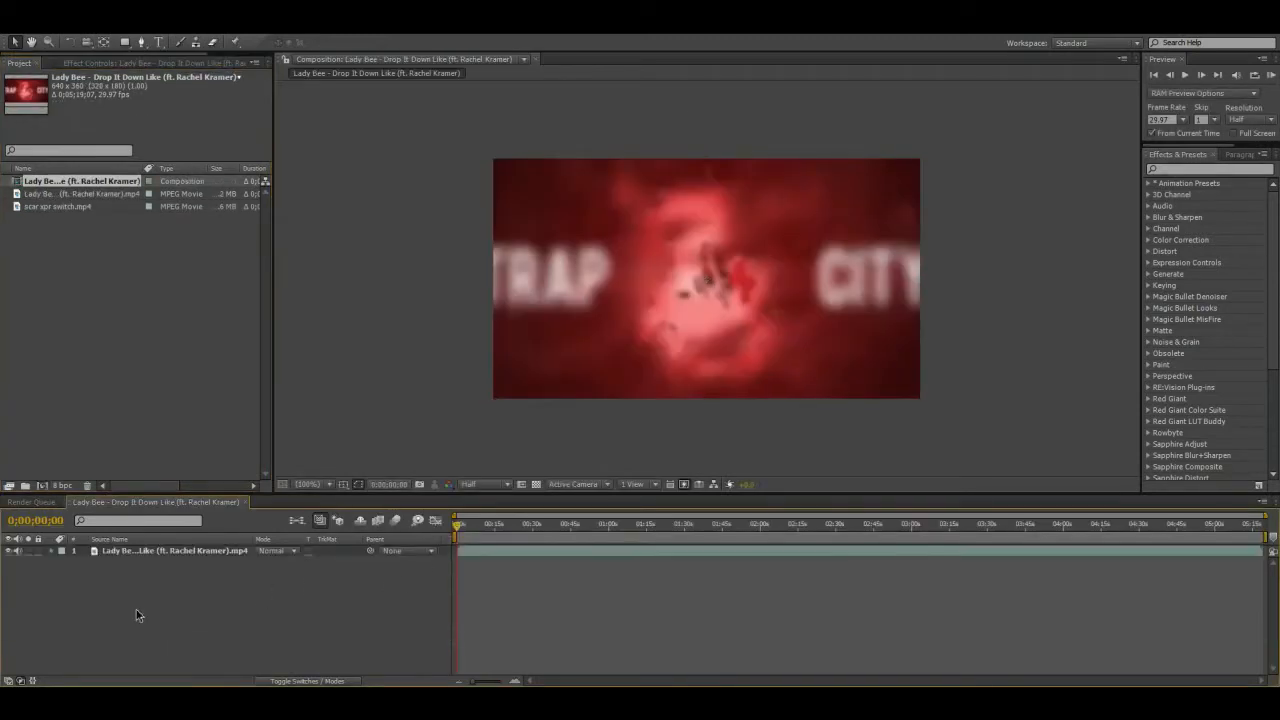
# - Reveal the song layer's audio waveform and turn off the layer's video visibility
pyautogui.click(463, 553)
pyautogui.press('l')
pyautogui.press('l')
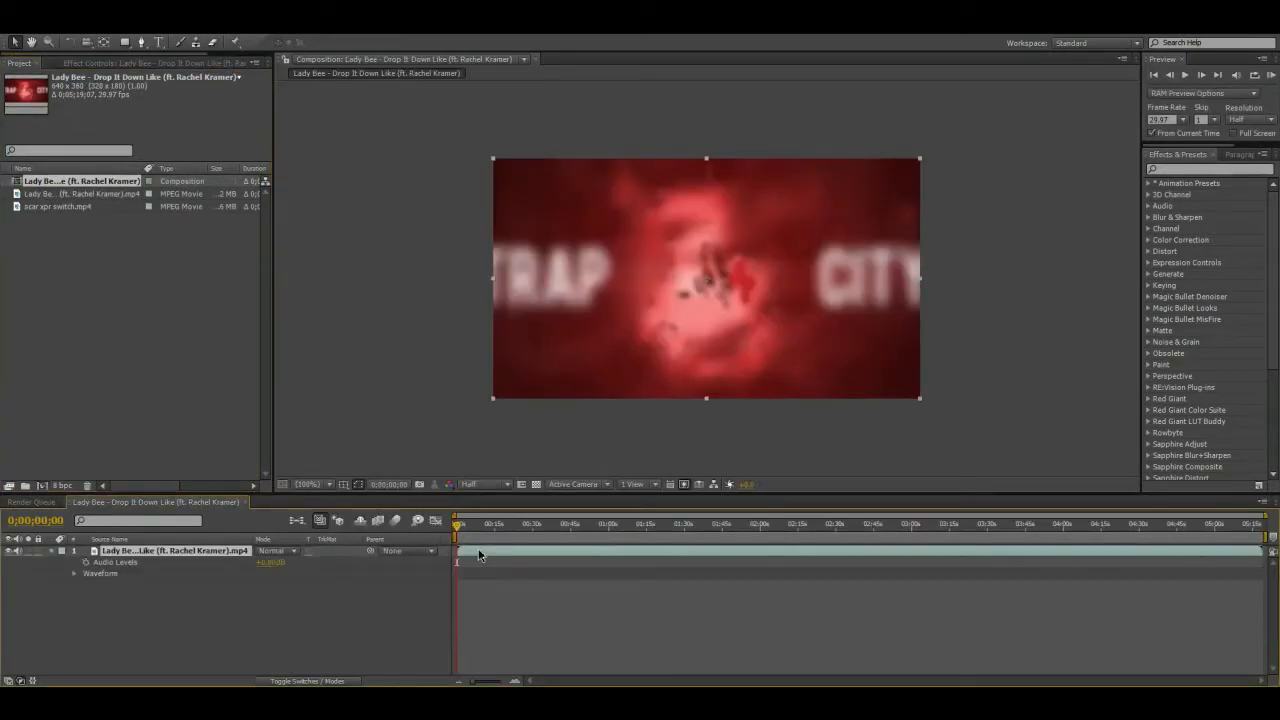
pyautogui.click(8, 552)
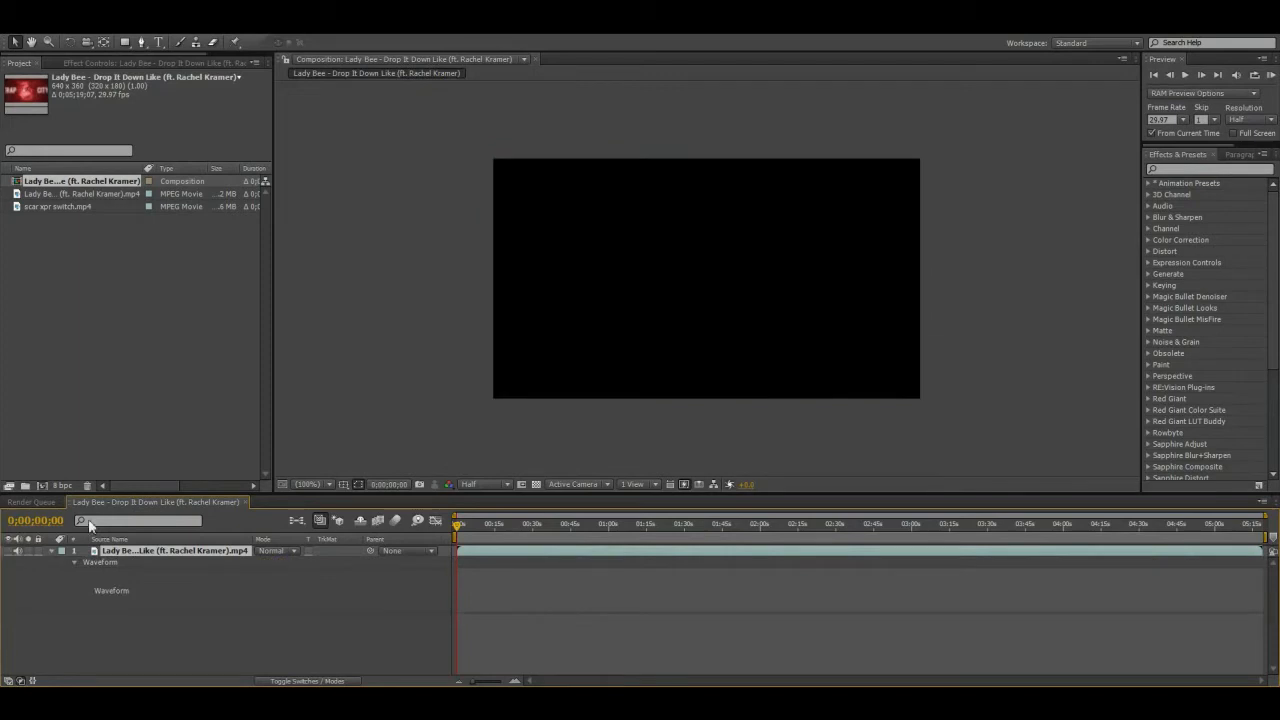
pyautogui.click(515, 682)
pyautogui.click(516, 681)
pyautogui.click(516, 682)
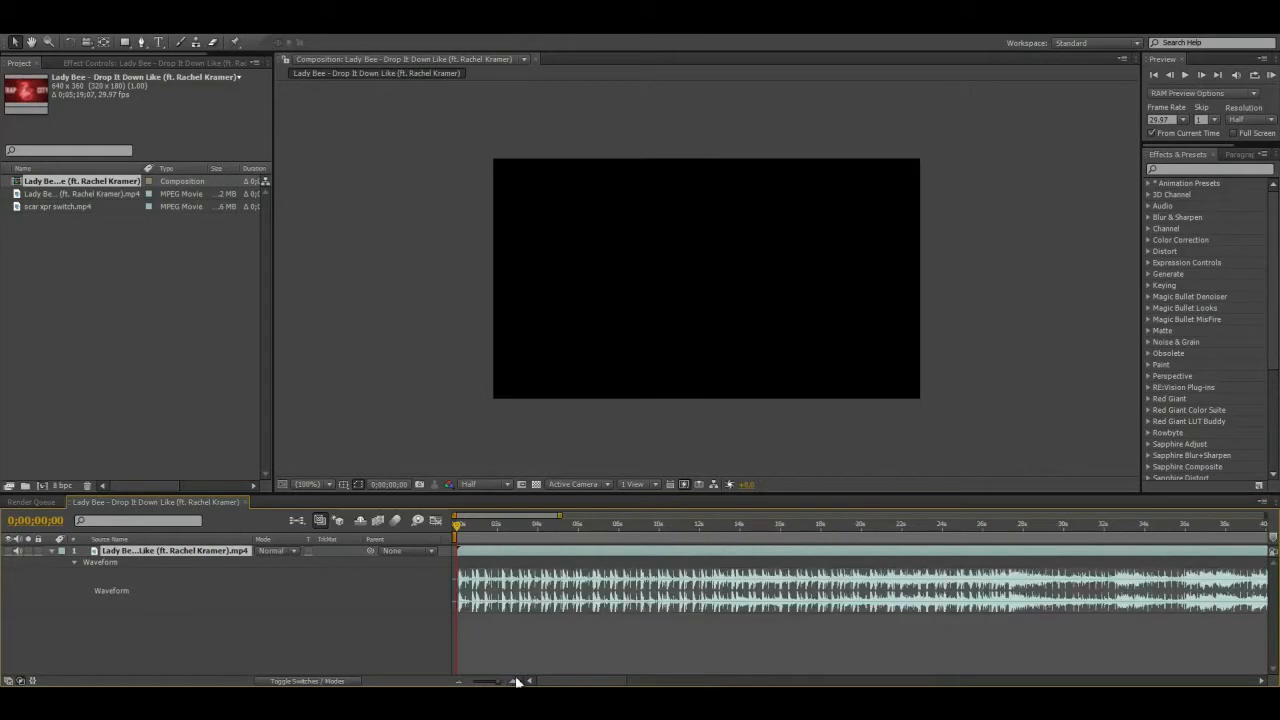
pyautogui.click(516, 682)
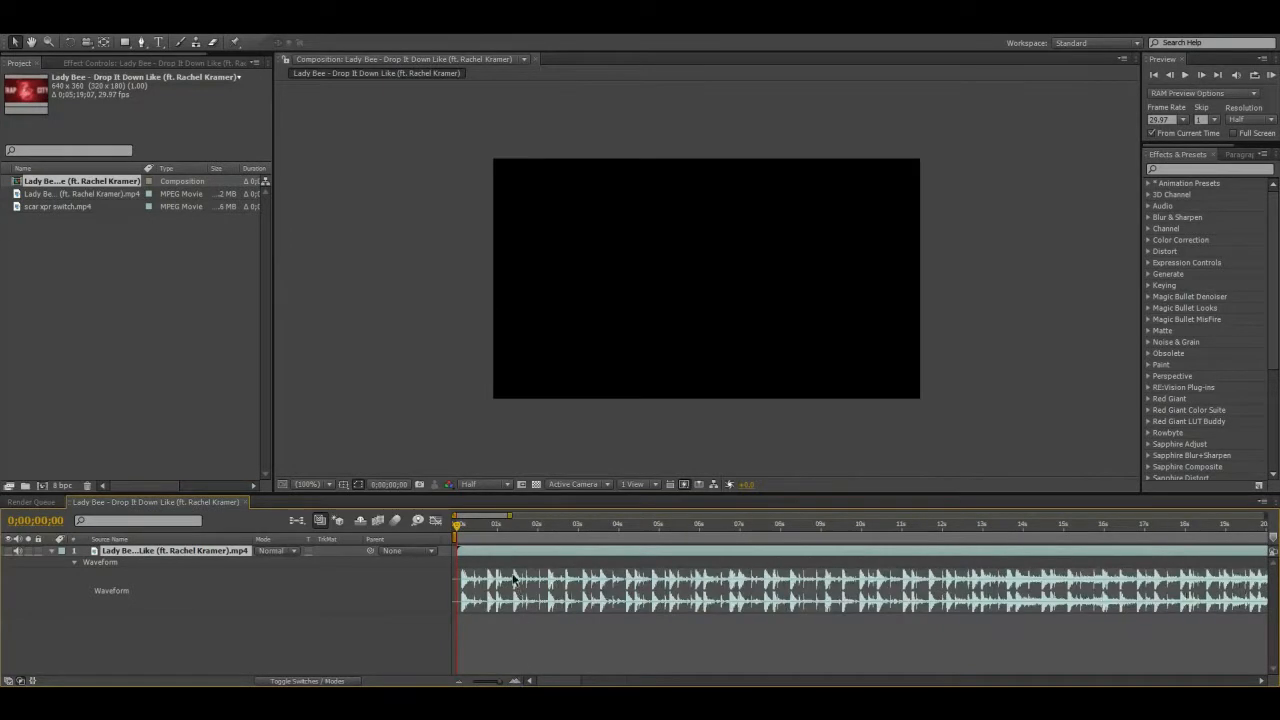
pyautogui.moveTo(540, 537); pyautogui.dragTo(214, 383)
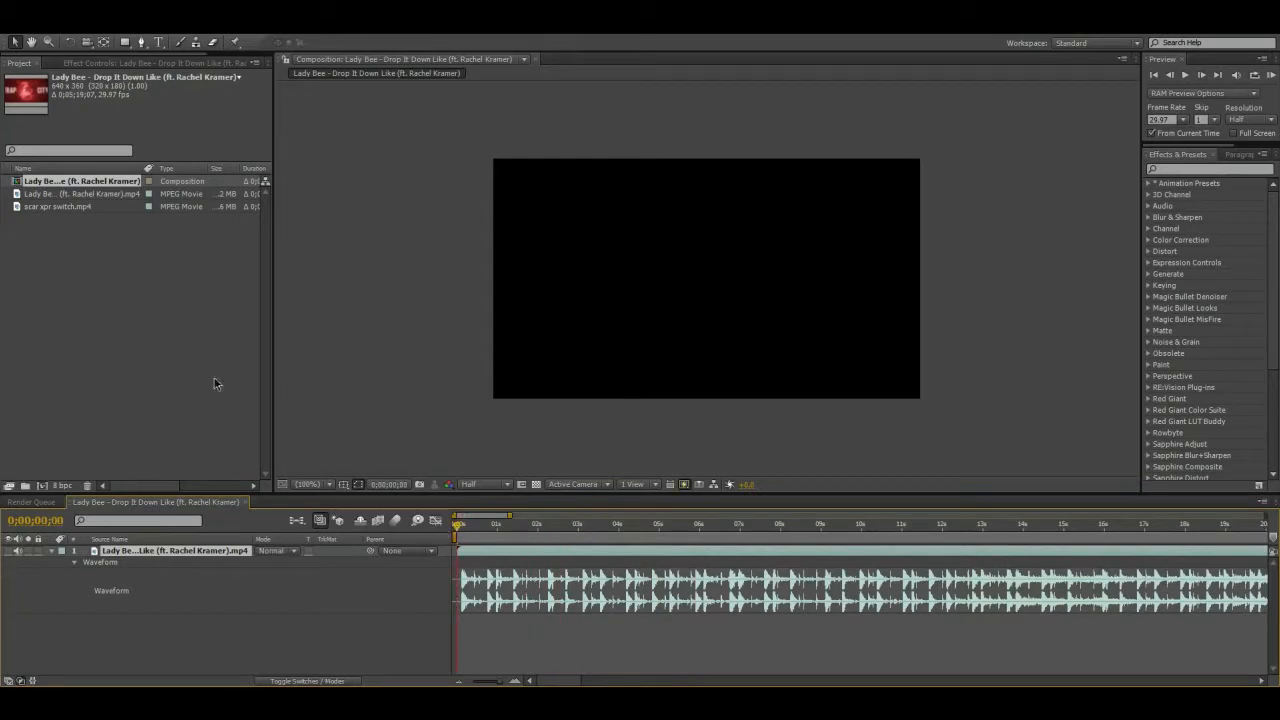
# - Add scar xpr switch.mp4 above the song layer with its audio muted
pyautogui.click(152, 196)
pyautogui.click(181, 235)
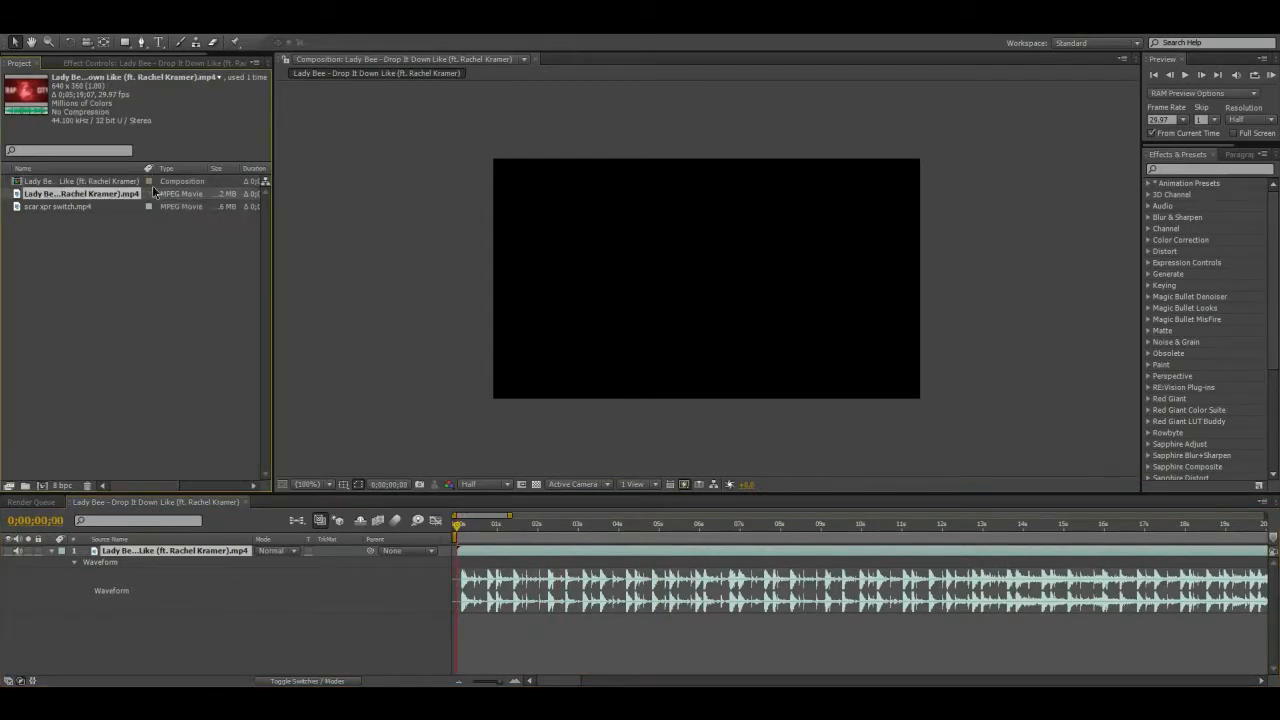
pyautogui.click(72, 207)
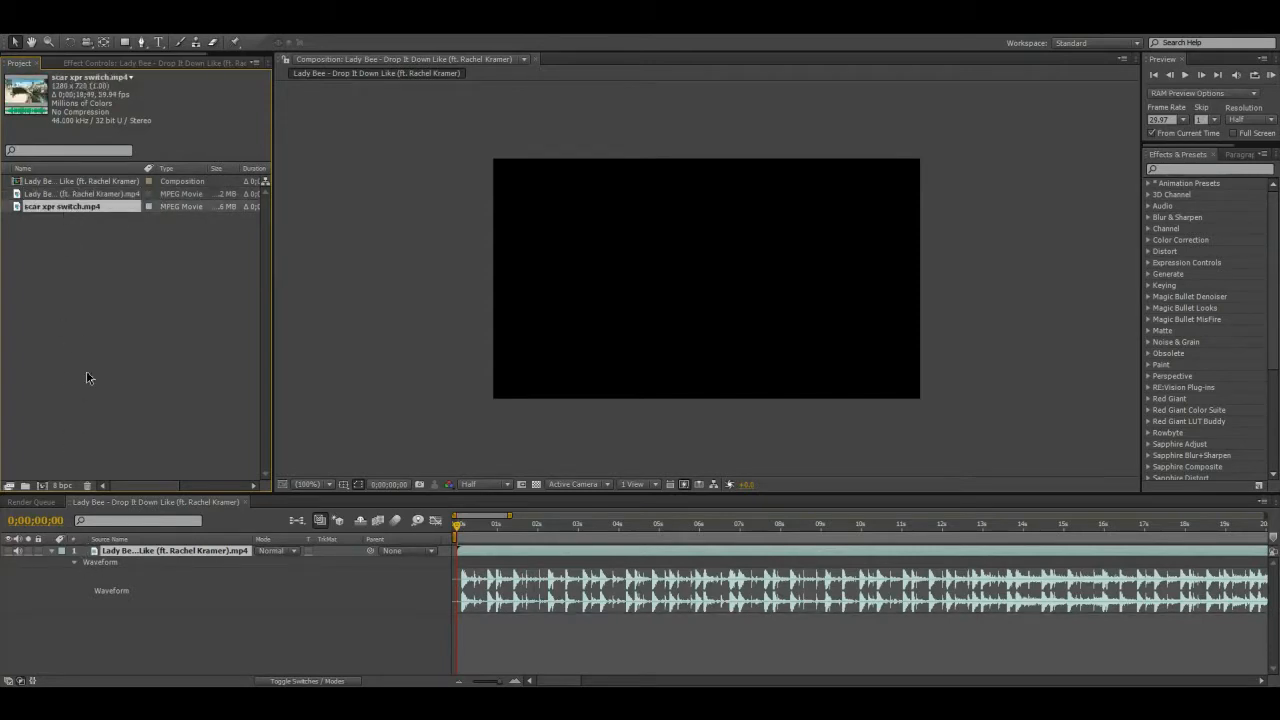
pyautogui.moveTo(83, 210); pyautogui.dragTo(95, 549)
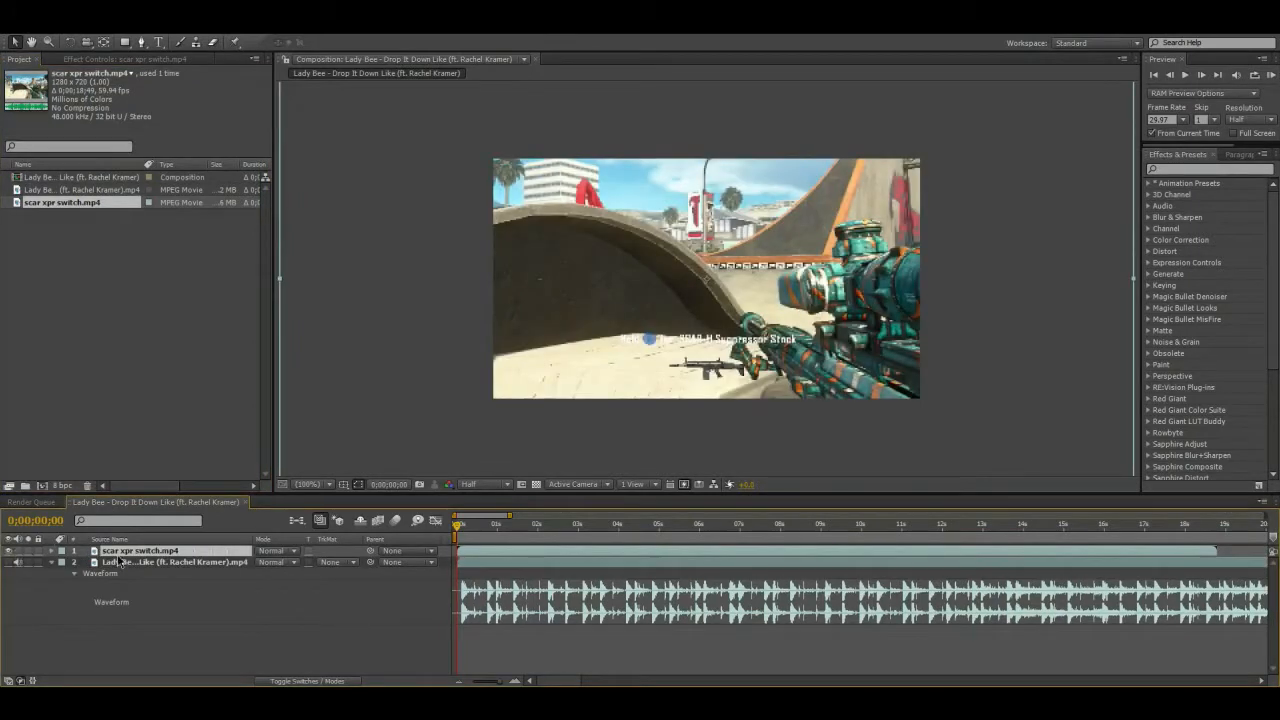
# - Set the composition width to 1280 px with the aspect ratio locked and match the frame rate to the gameplay clip's 59.94 fps
pyautogui.click(97, 32)
pyautogui.click(109, 64)
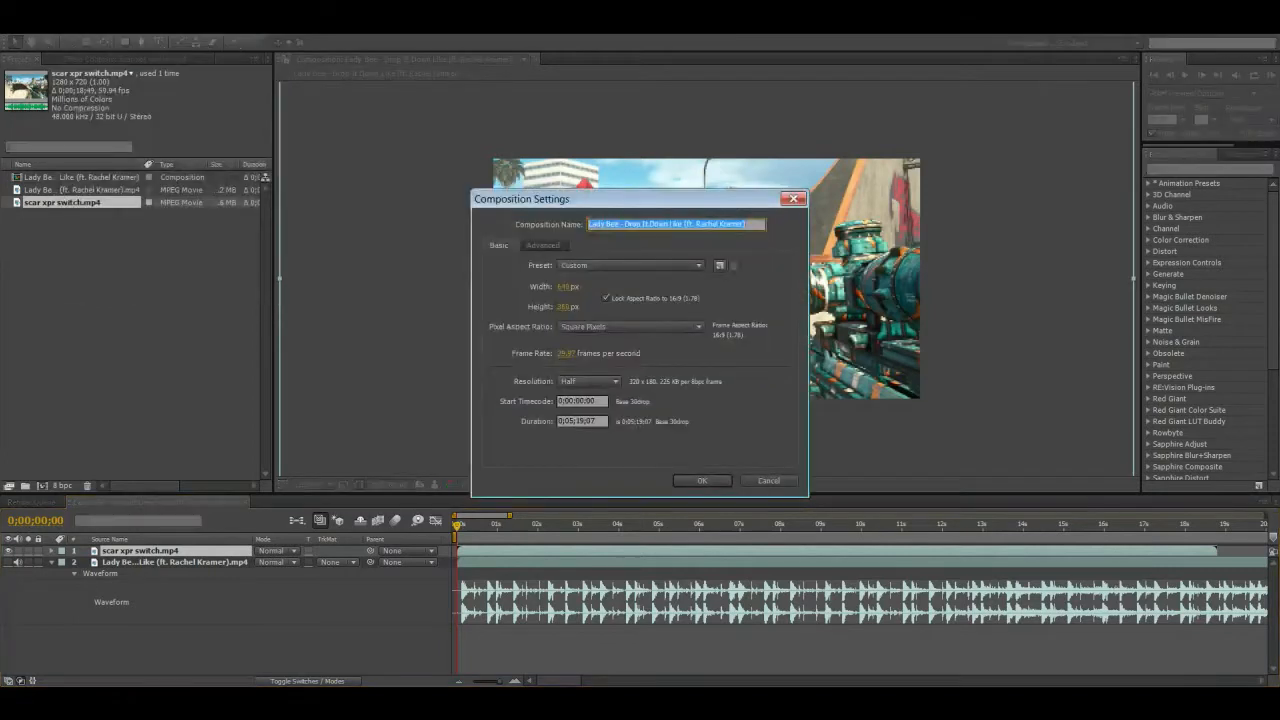
pyautogui.click(564, 286)
pyautogui.write('1280')
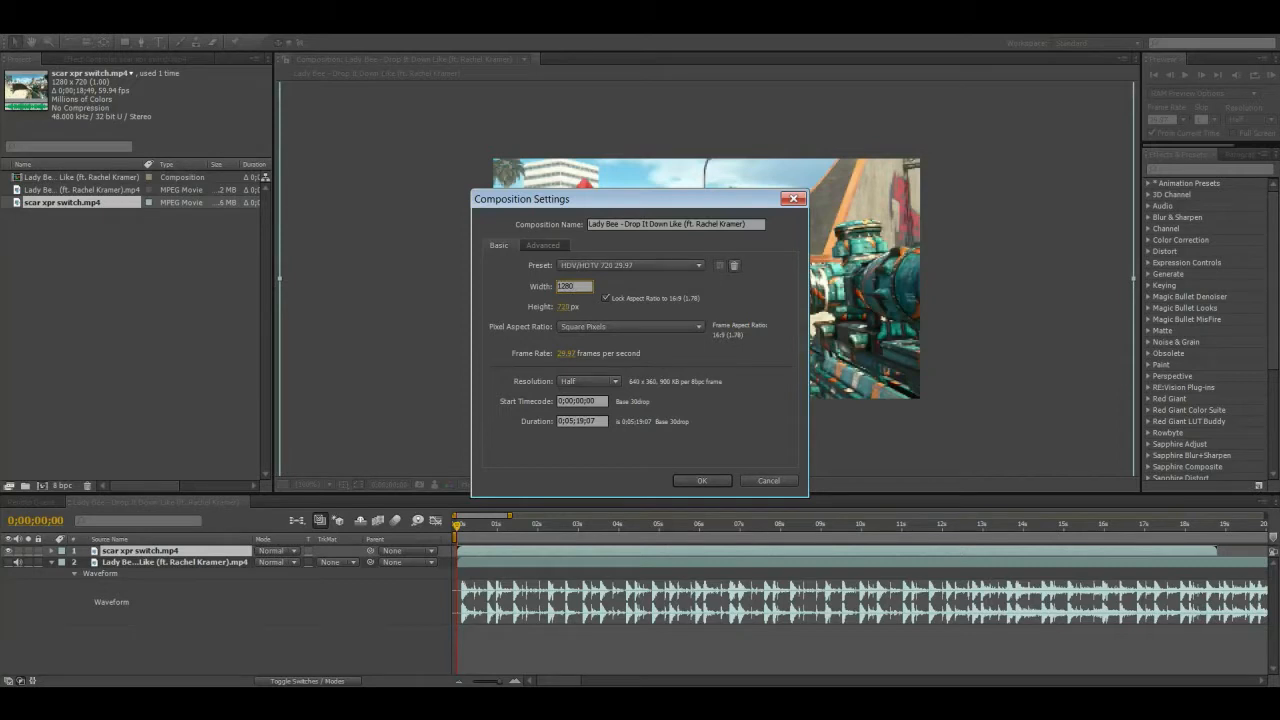
pyautogui.click(566, 353)
pyautogui.write('5')
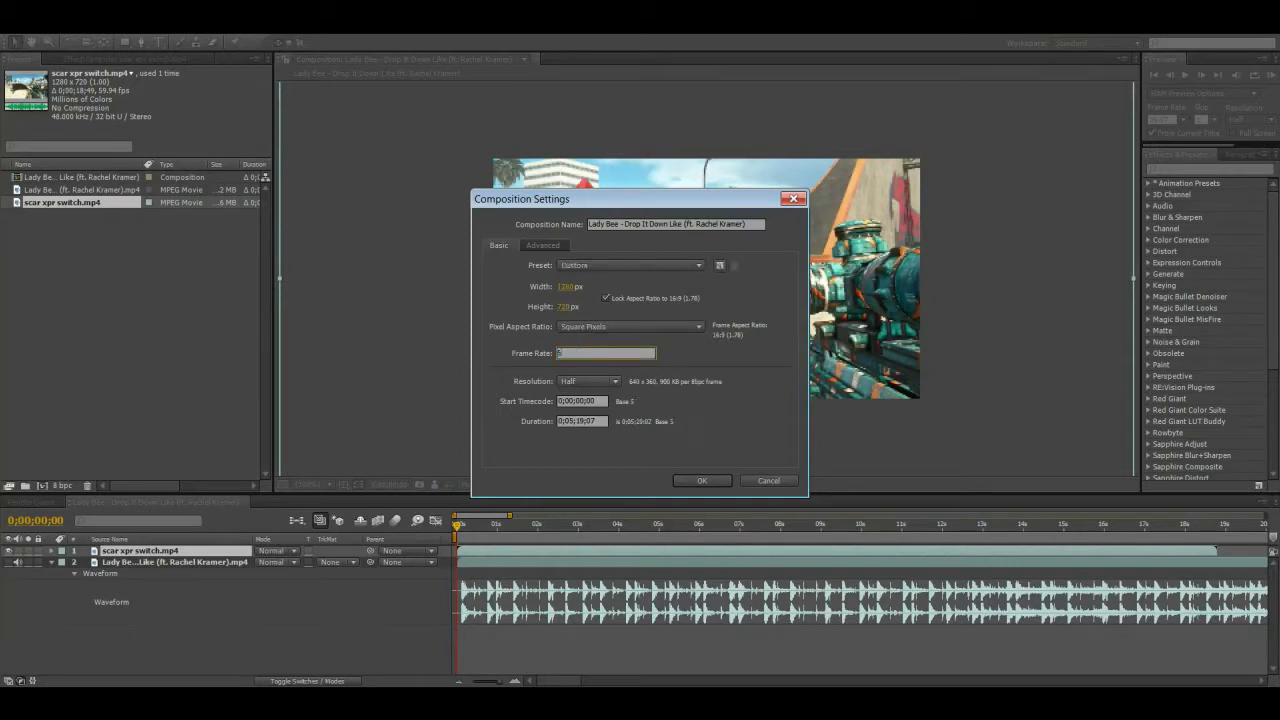
pyautogui.press('Return')
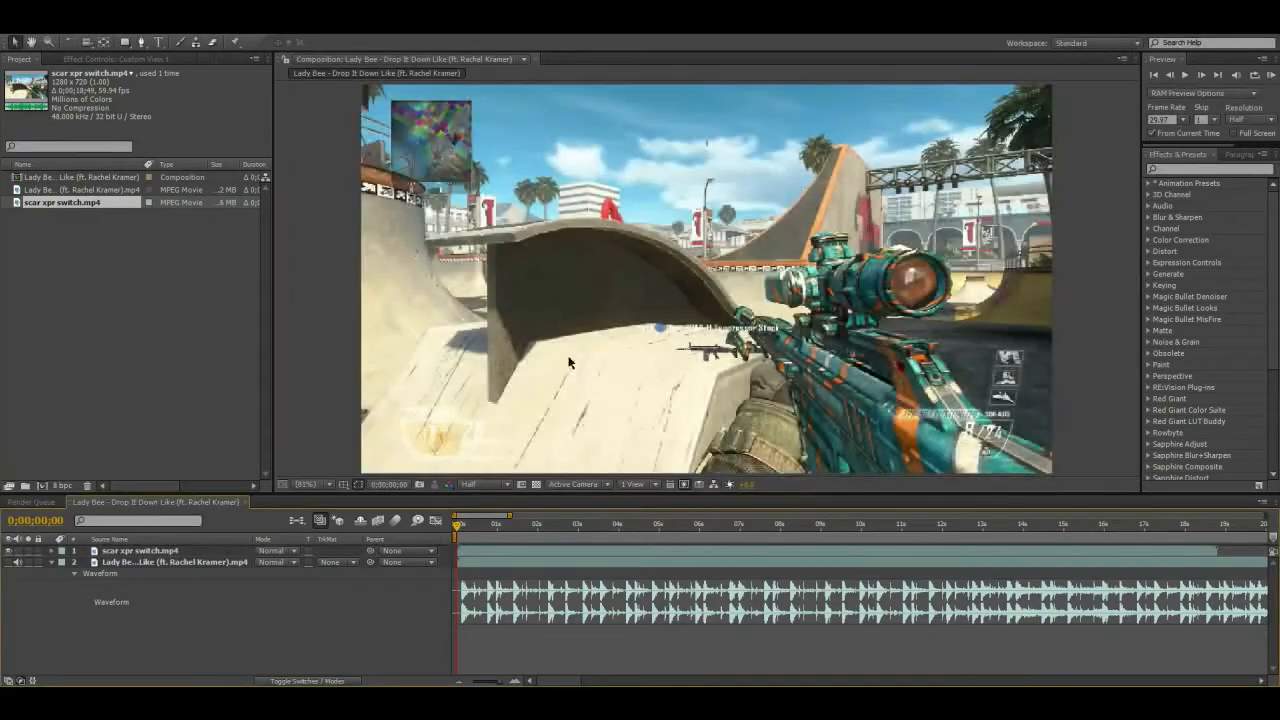
# - Hide the scar xpr switch layer, select the song layer and return the playhead to the start
pyautogui.moveTo(457, 524); pyautogui.dragTo(494, 532)
pyautogui.click(8, 550)
pyautogui.click(467, 538)
pyautogui.click(477, 552)
pyautogui.click(462, 563)
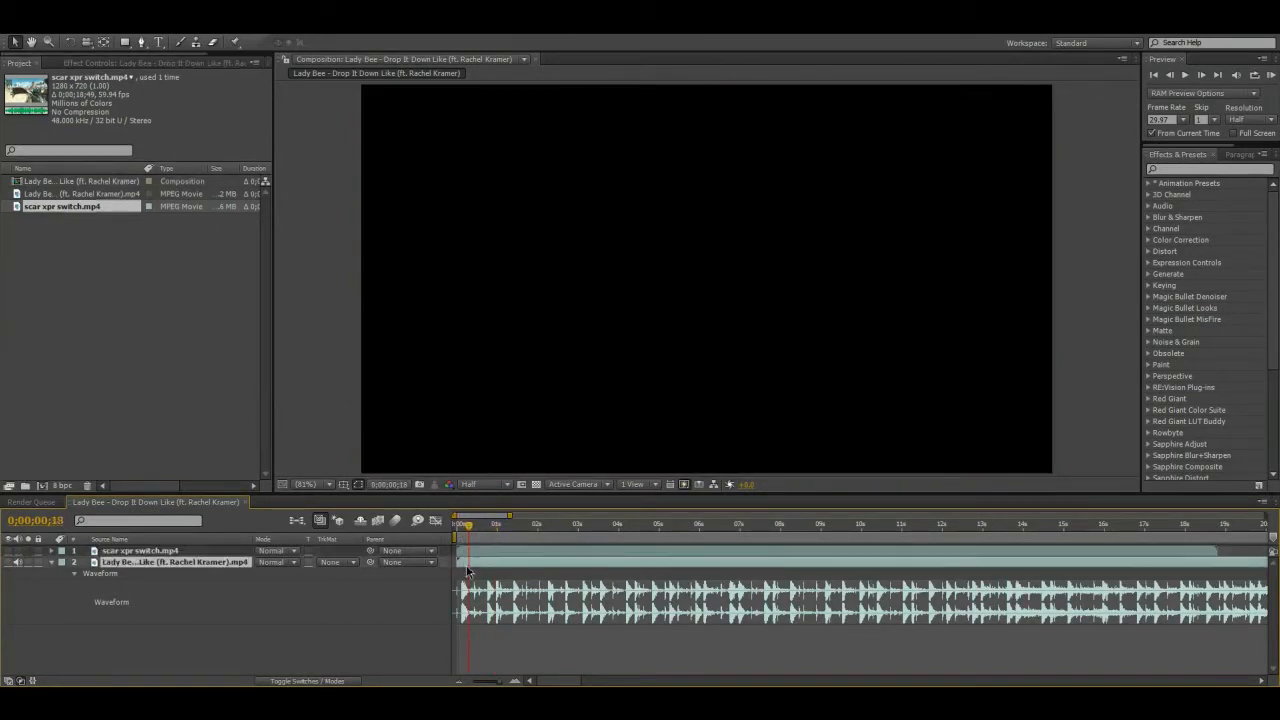
pyautogui.click(516, 681)
pyautogui.click(458, 524)
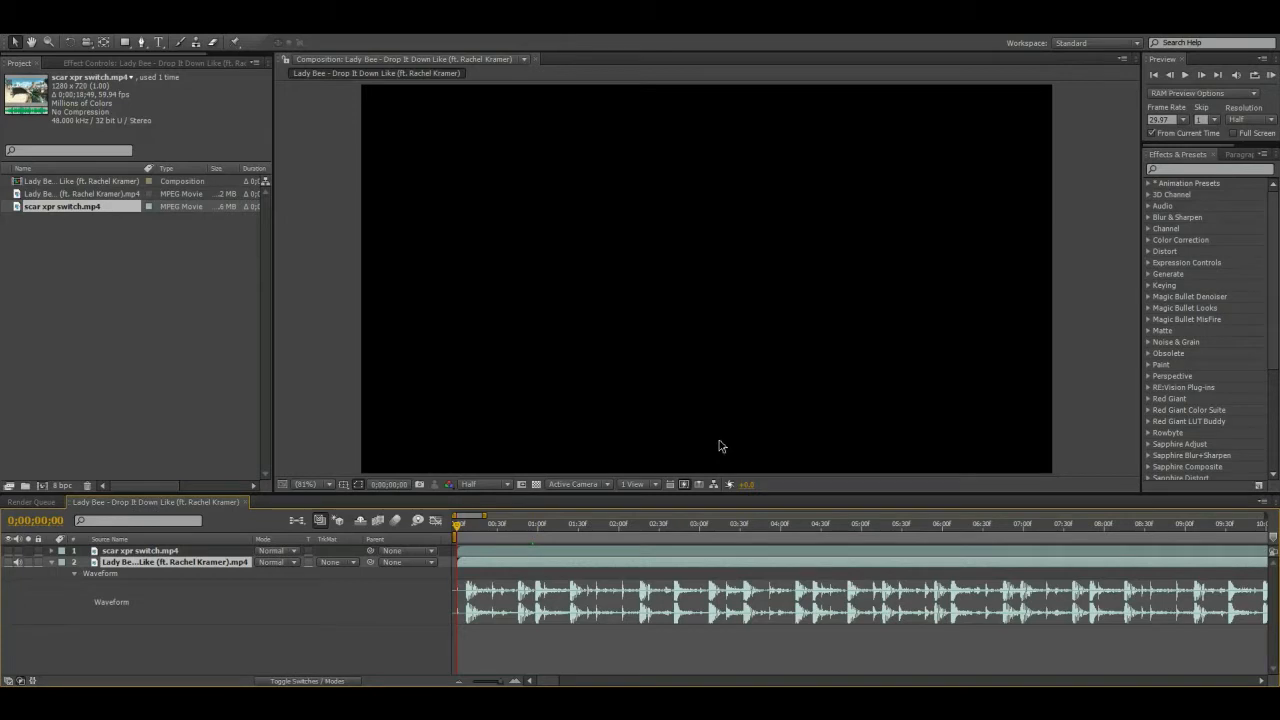
# - Preview the song from the beginning of the timeline
pyautogui.click(602, 526)
pyautogui.moveTo(528, 528); pyautogui.dragTo(455, 544)
pyautogui.moveTo(468, 526)
pyautogui.mouseDown()
pyautogui.moveTo(505, 537)
pyautogui.moveTo(452, 536)
pyautogui.mouseUp()
pyautogui.press('KP_0')
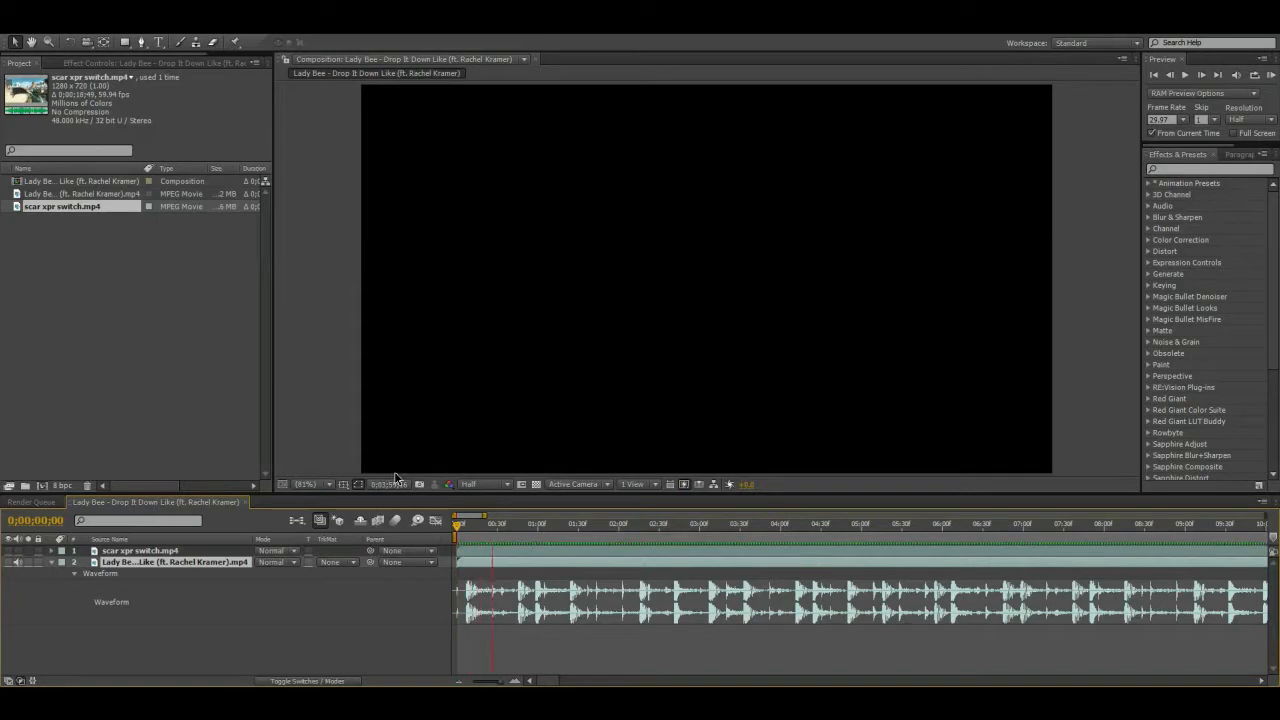
# - Set the preview frame rate to 59.94 and preview the song, adding beat markers to its layer during playback
pyautogui.click(1183, 119)
pyautogui.click(1186, 238)
pyautogui.press('KP_0')
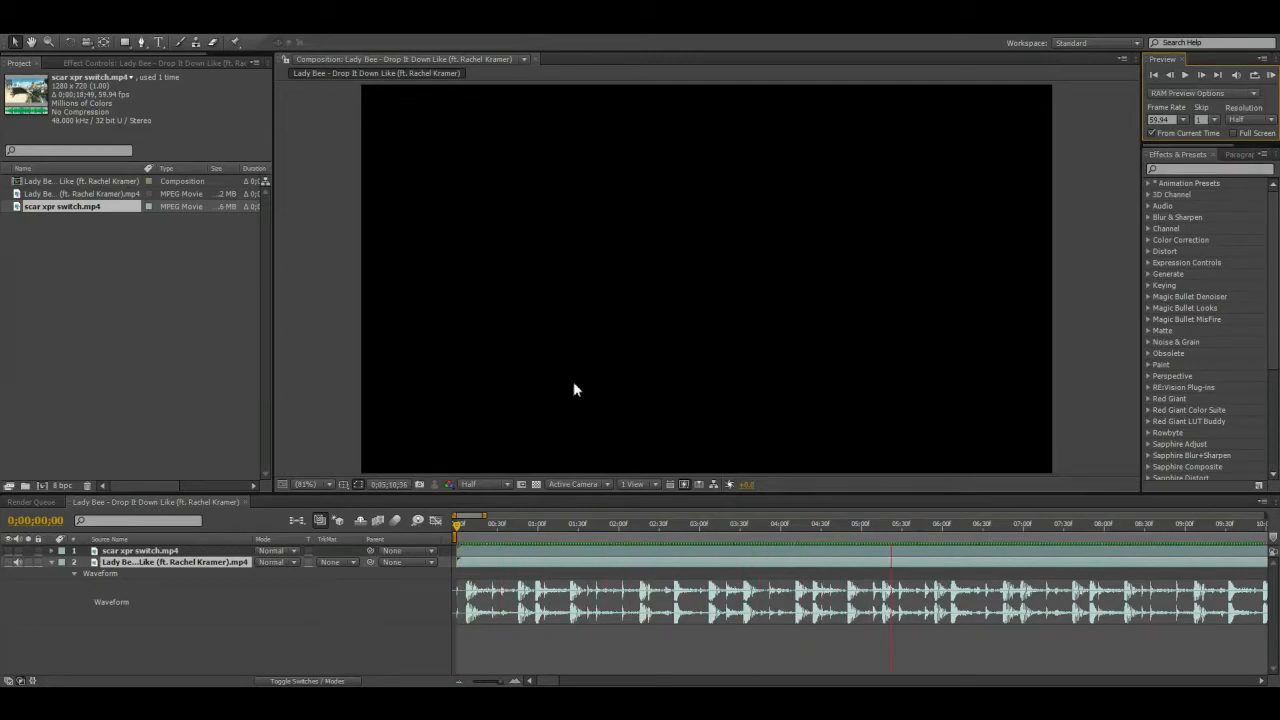
pyautogui.press('space')
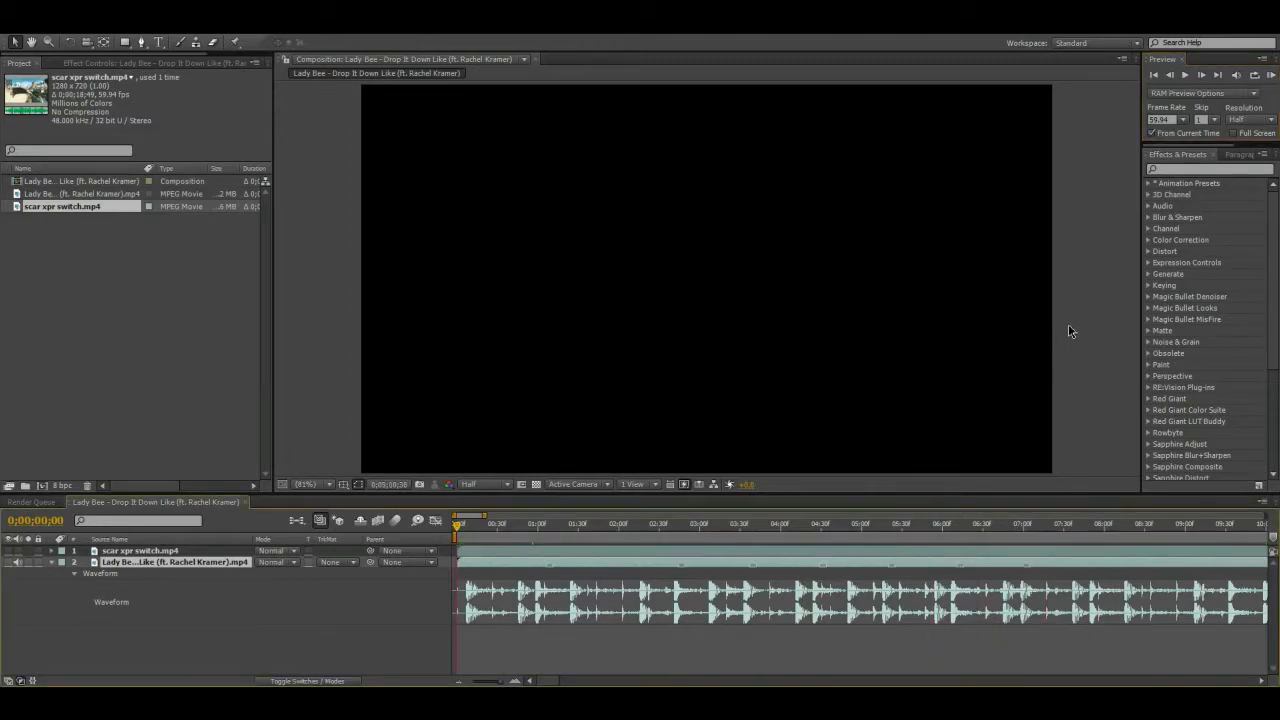
# - Shift the song layer's markers slightly earlier so they line up with the beat peaks in the waveform
pyautogui.moveTo(506, 524); pyautogui.dragTo(674, 549)
pyautogui.doubleClick(962, 567)
pyautogui.press('Escape')
pyautogui.moveTo(960, 564); pyautogui.dragTo(951, 567)
pyautogui.moveTo(550, 566); pyautogui.dragTo(538, 570)
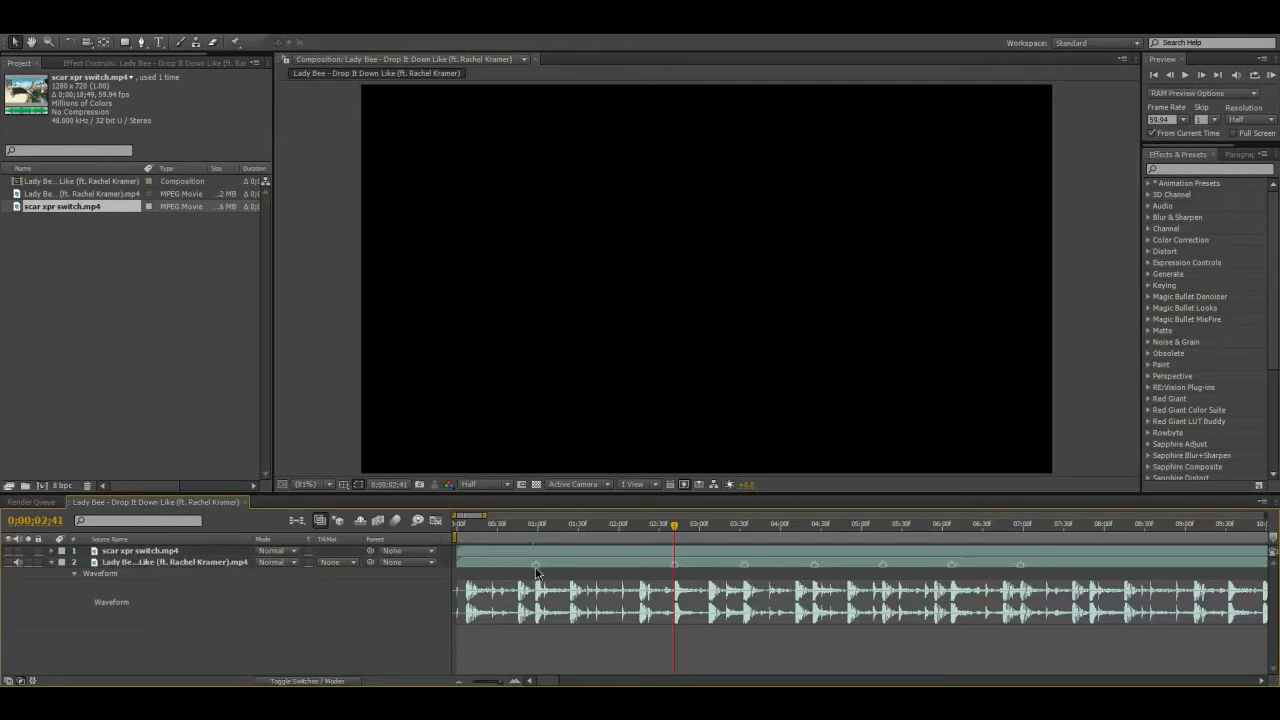
# - Make the scar xpr switch layer visible and scrub through its footage at Full preview resolution
pyautogui.moveTo(530, 525); pyautogui.dragTo(597, 525)
pyautogui.click(158, 551)
pyautogui.click(8, 551)
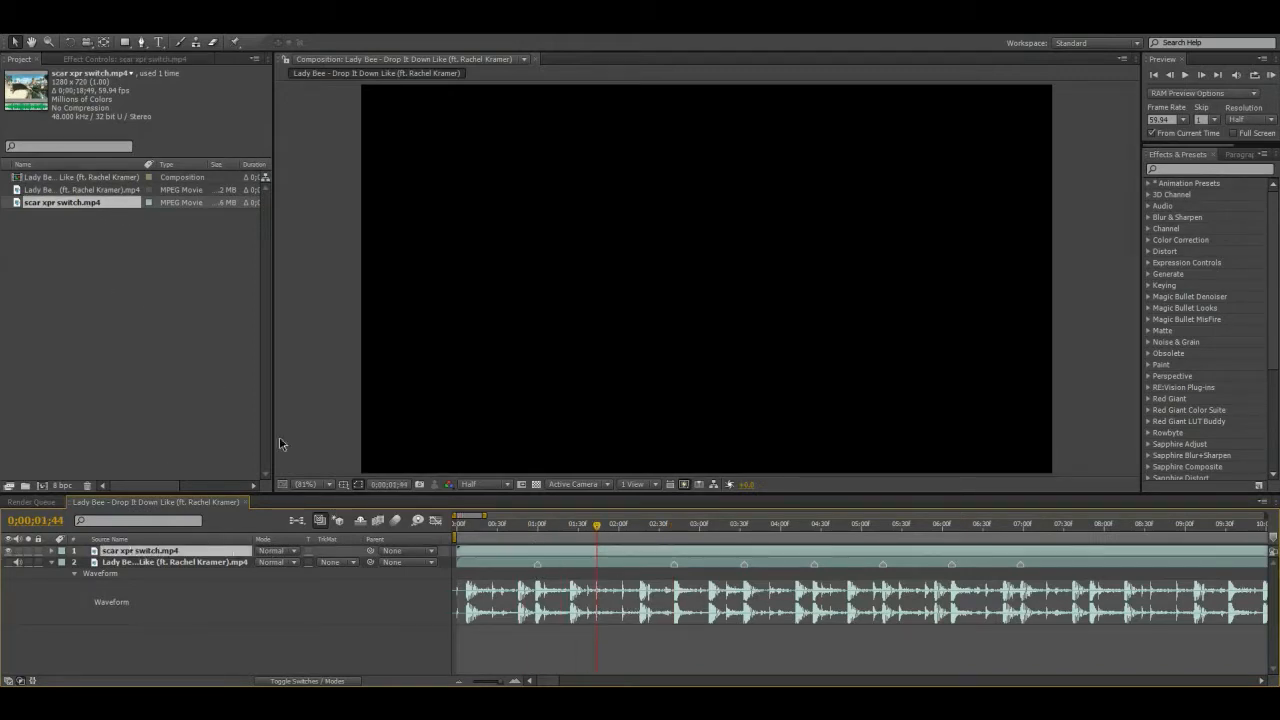
pyautogui.click(506, 485)
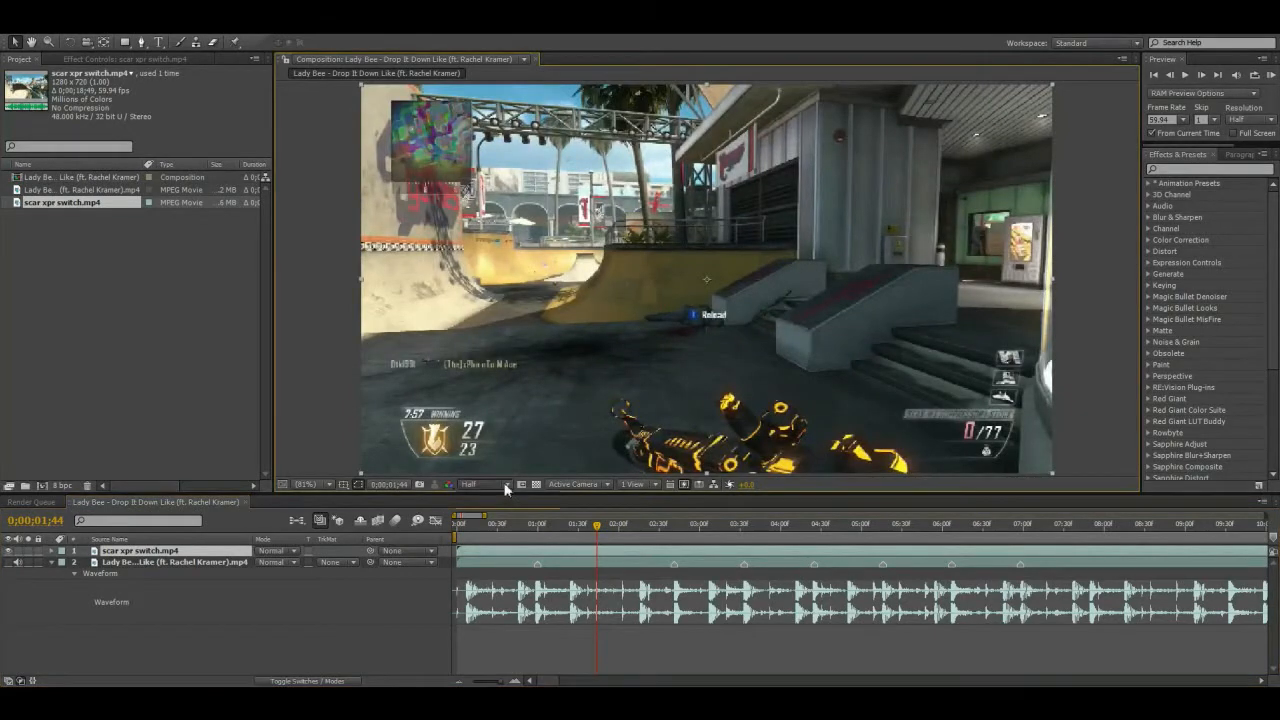
pyautogui.click(489, 522)
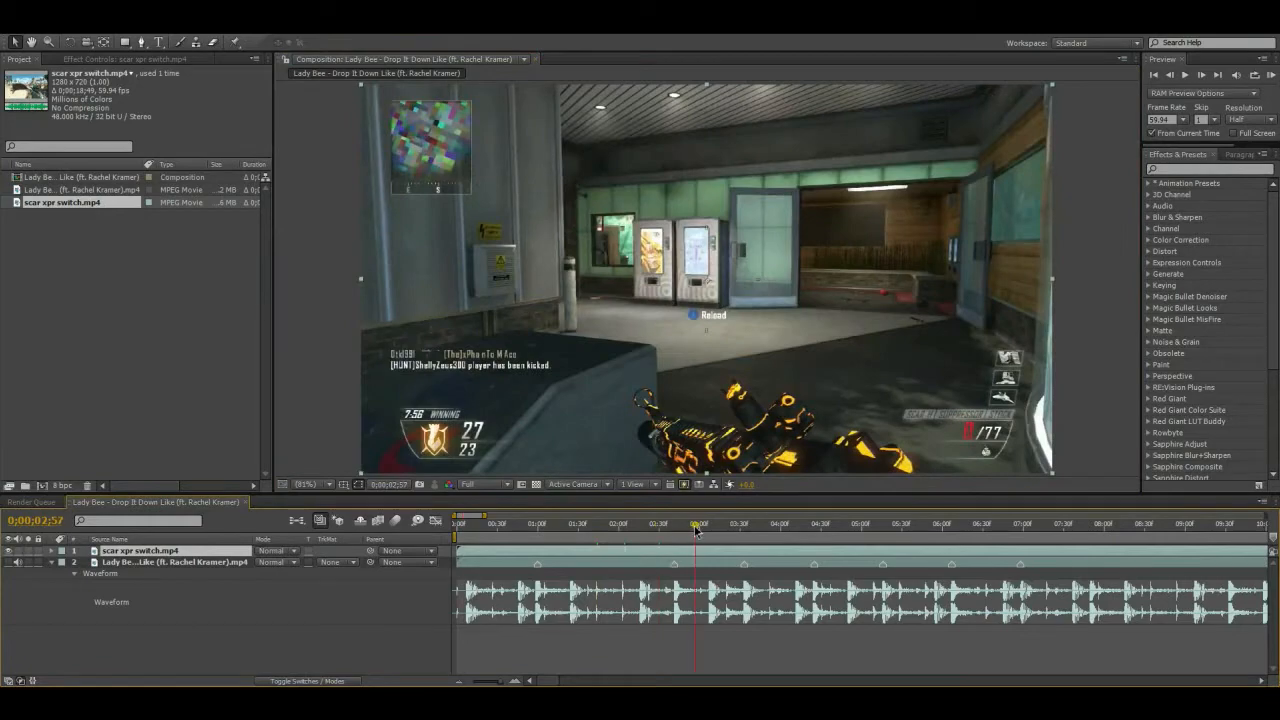
pyautogui.moveTo(671, 531)
pyautogui.mouseDown()
pyautogui.moveTo(522, 528)
pyautogui.moveTo(659, 525)
pyautogui.mouseUp()
# - Delete the scar xpr switch clip from both the timeline and the project
pyautogui.press('Delete')
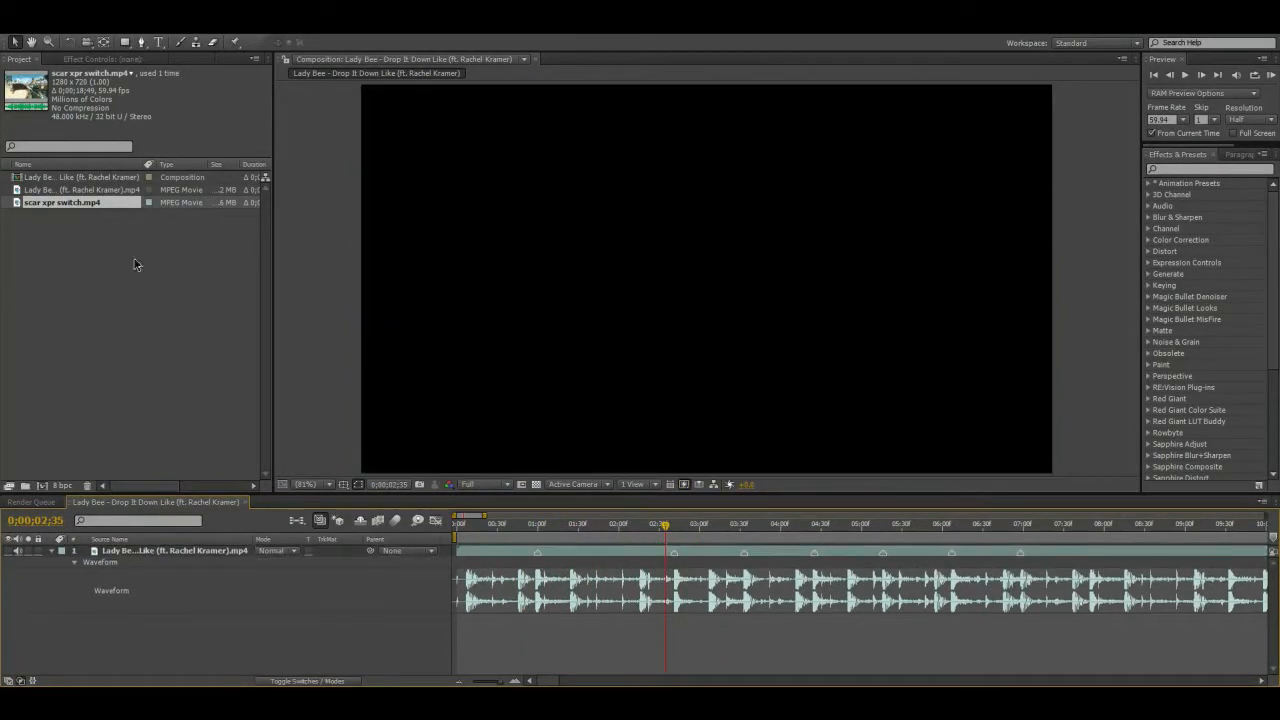
pyautogui.click(109, 202)
pyautogui.press('Delete')
pyautogui.doubleClick(111, 288)
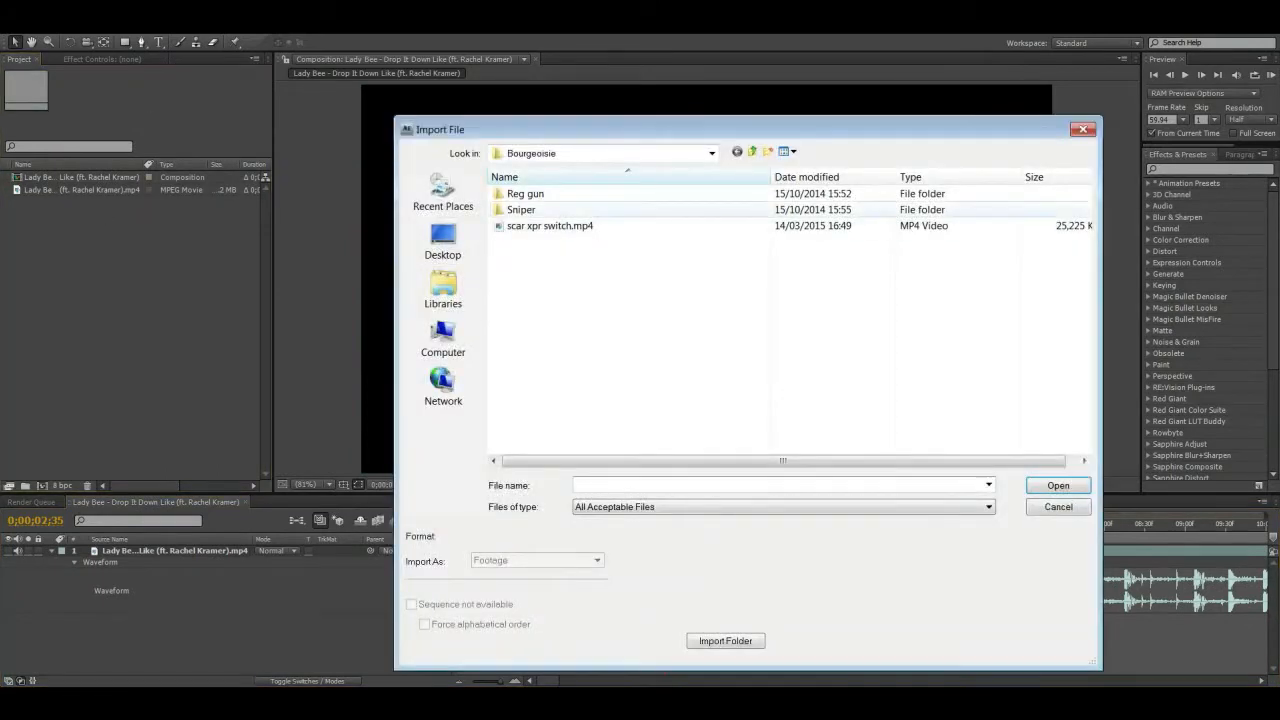
pyautogui.doubleClick(521, 209)
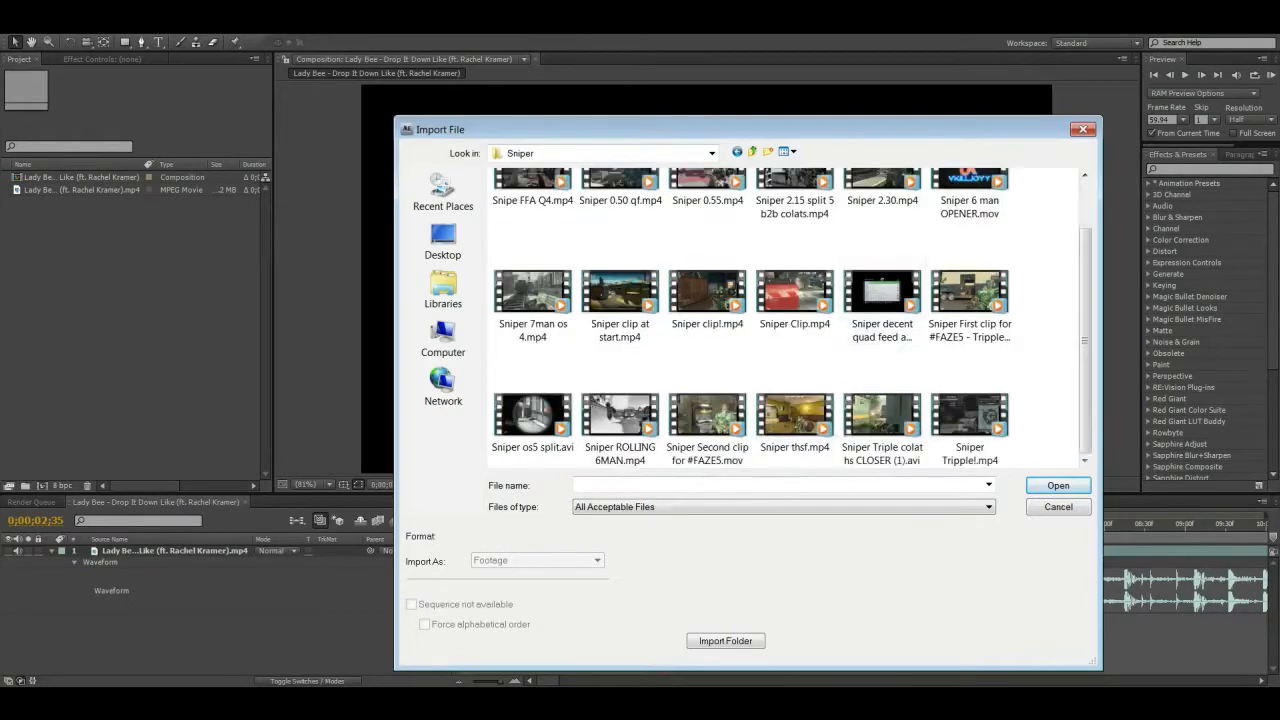
pyautogui.click(952, 250)
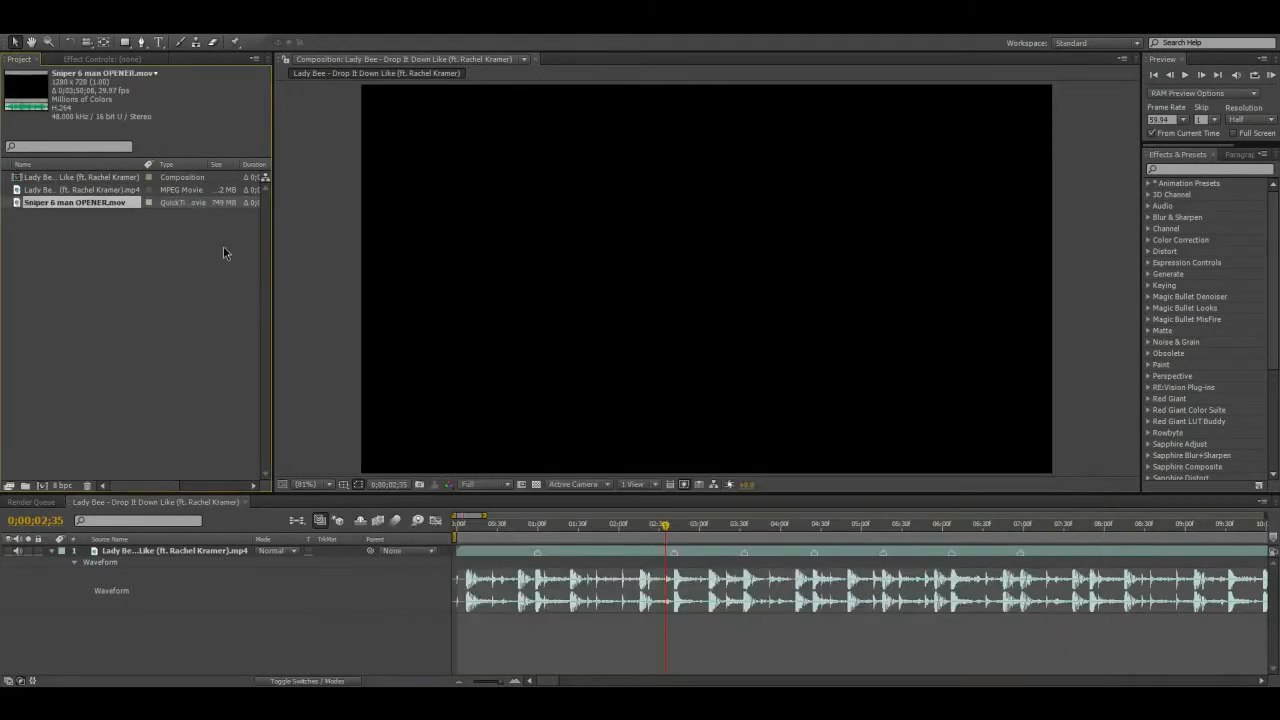
pyautogui.click(224, 248)
pyautogui.click(95, 205)
pyautogui.press('Delete')
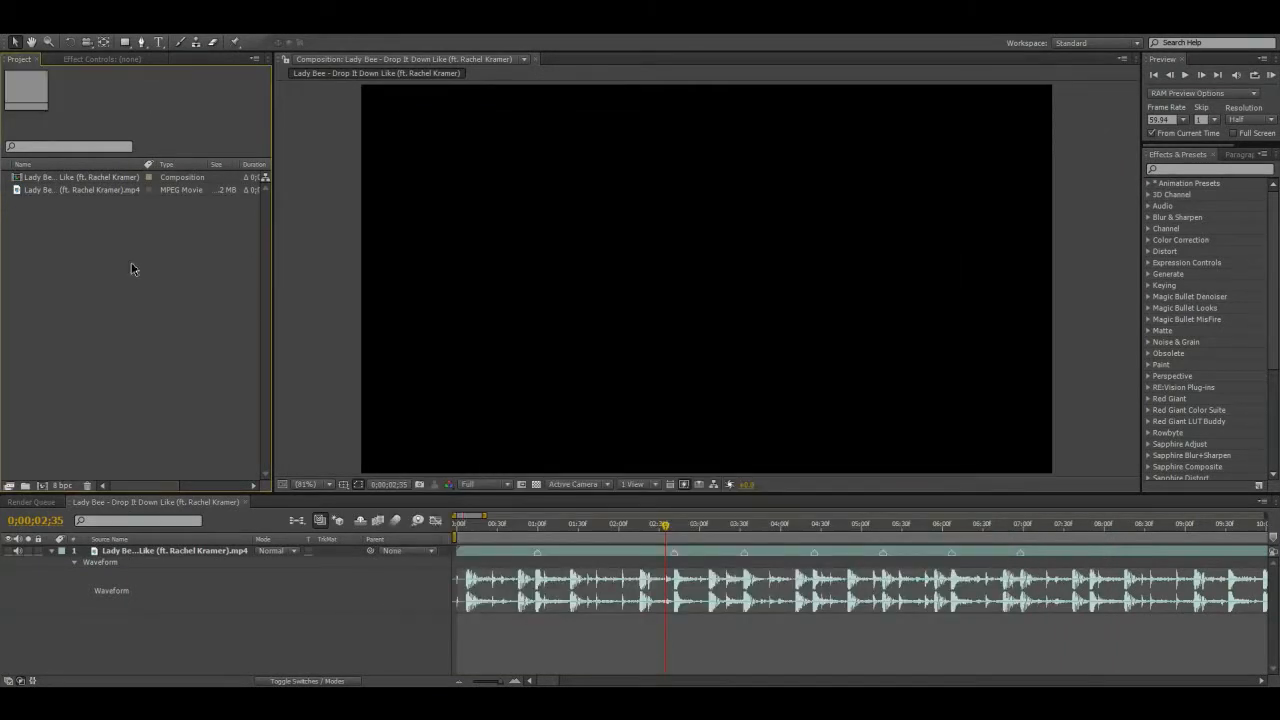
# - Import Sniper thsf.mp4 from the Sniper folder as footage
pyautogui.doubleClick(131, 262)
pyautogui.click(882, 355)
pyautogui.scroll(-1, 882, 355)
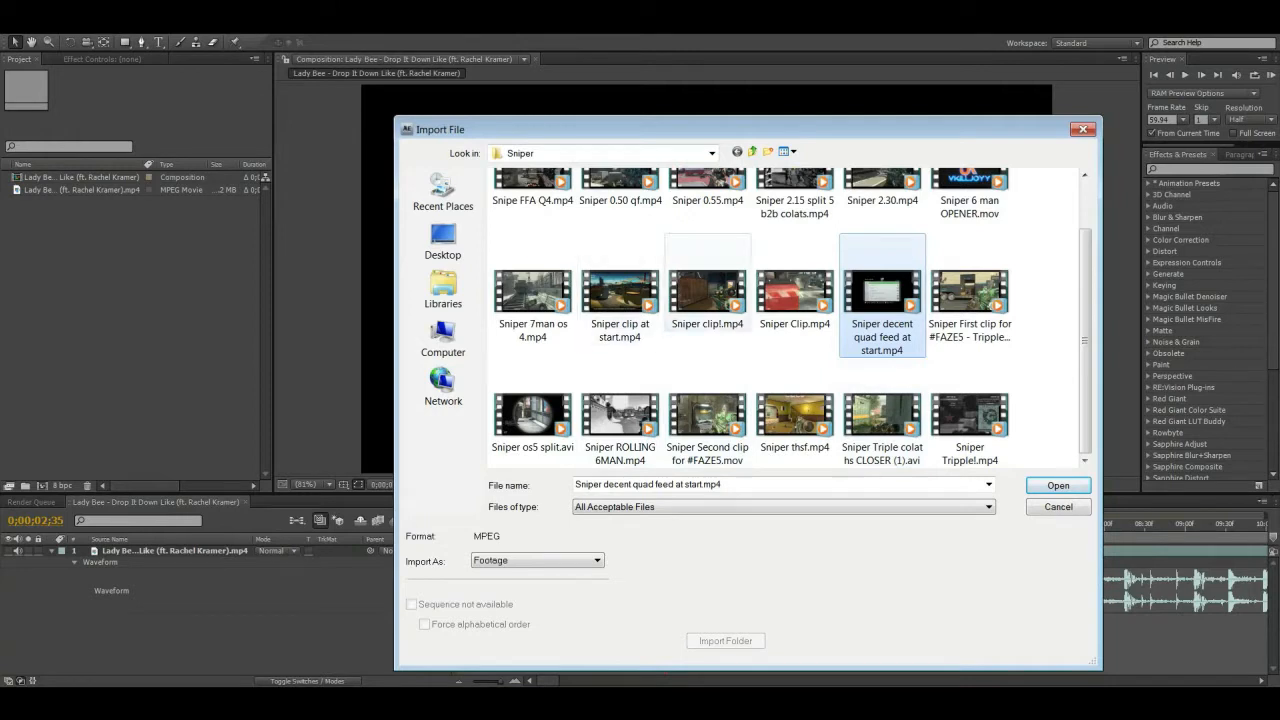
pyautogui.click(795, 415)
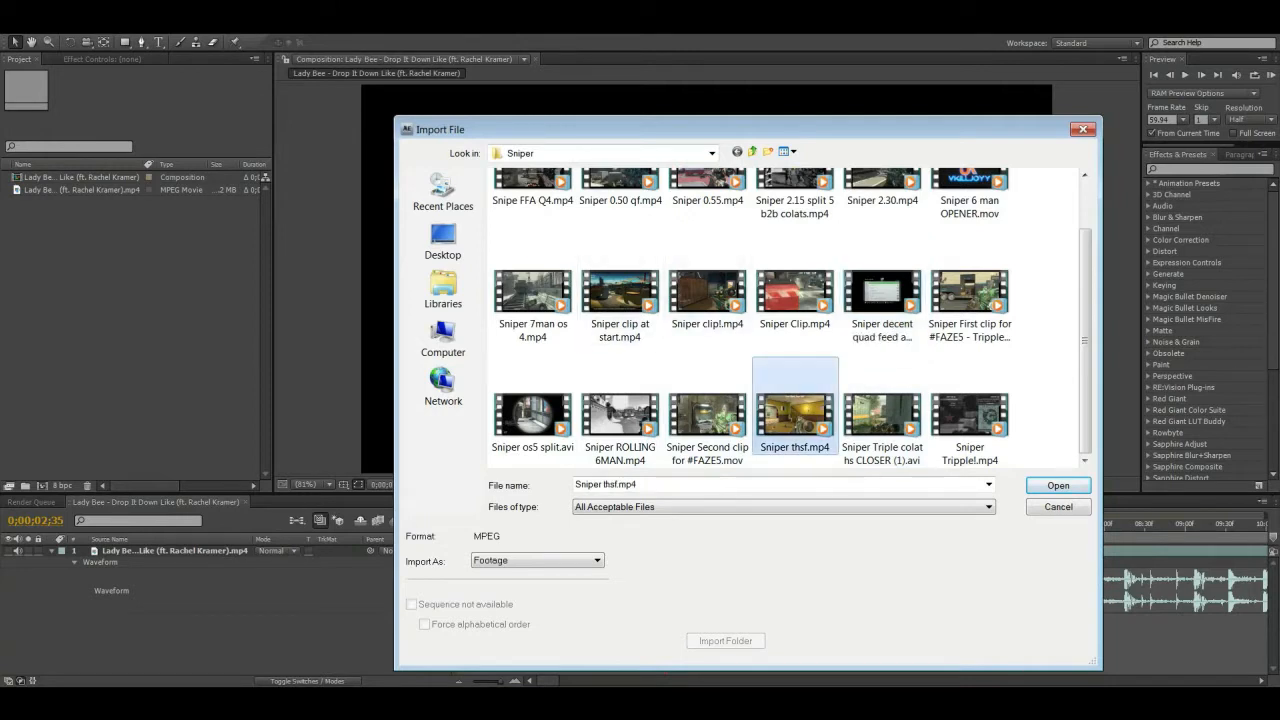
pyautogui.doubleClick(795, 410)
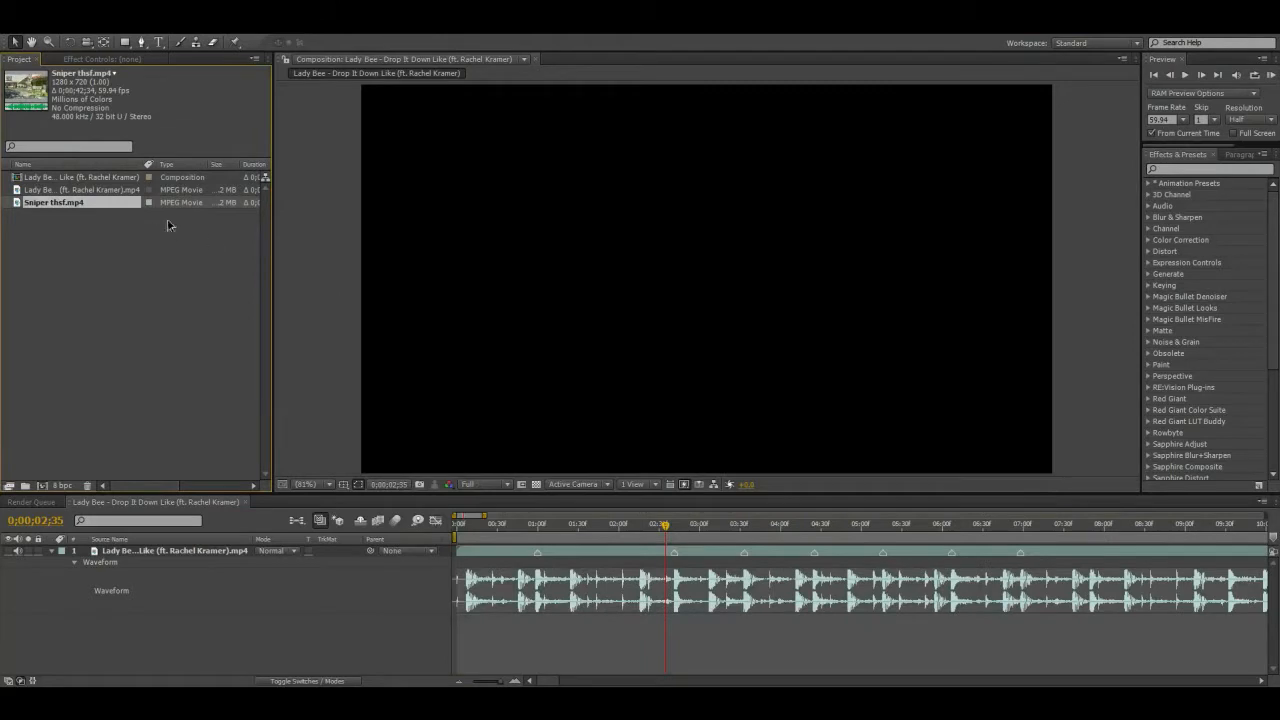
# - Add Sniper thsf.mp4 muted above the song layer and slide it earlier so its shot lands on the first beat marker
pyautogui.moveTo(128, 204); pyautogui.dragTo(124, 556)
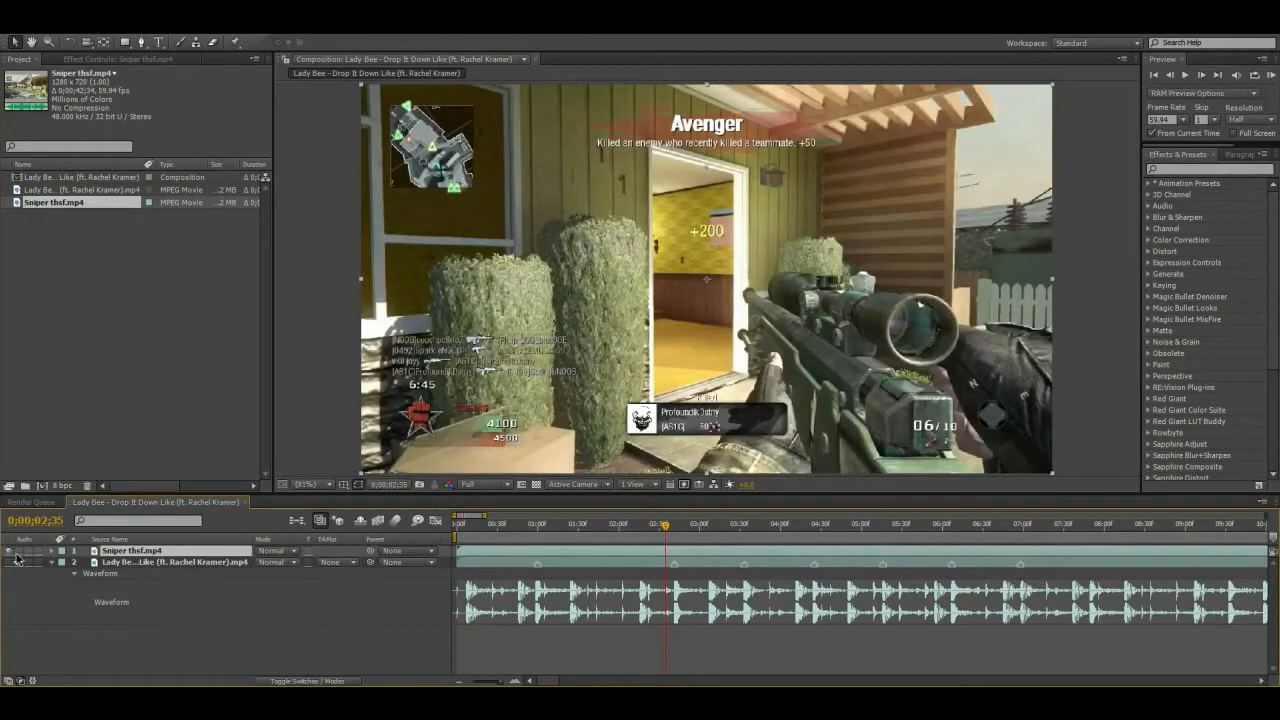
pyautogui.moveTo(978, 548); pyautogui.dragTo(645, 553)
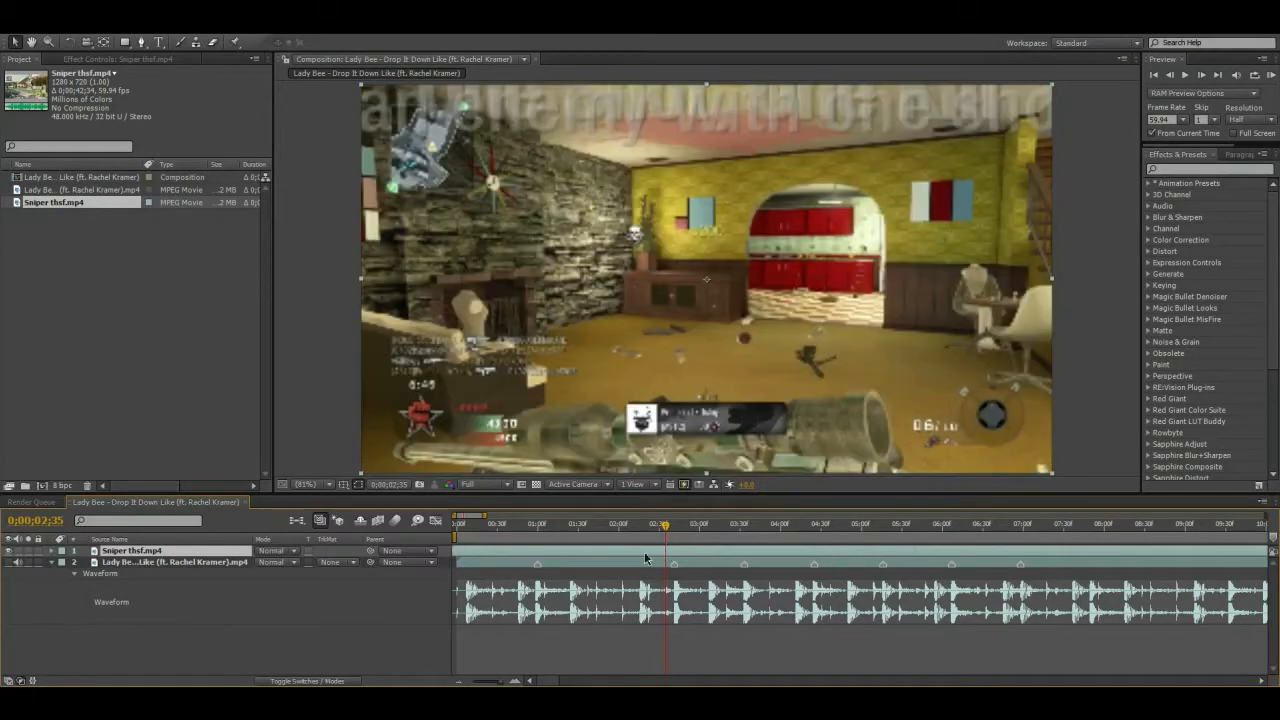
pyautogui.moveTo(1012, 554); pyautogui.dragTo(1004, 555)
pyautogui.moveTo(952, 554); pyautogui.dragTo(536, 529)
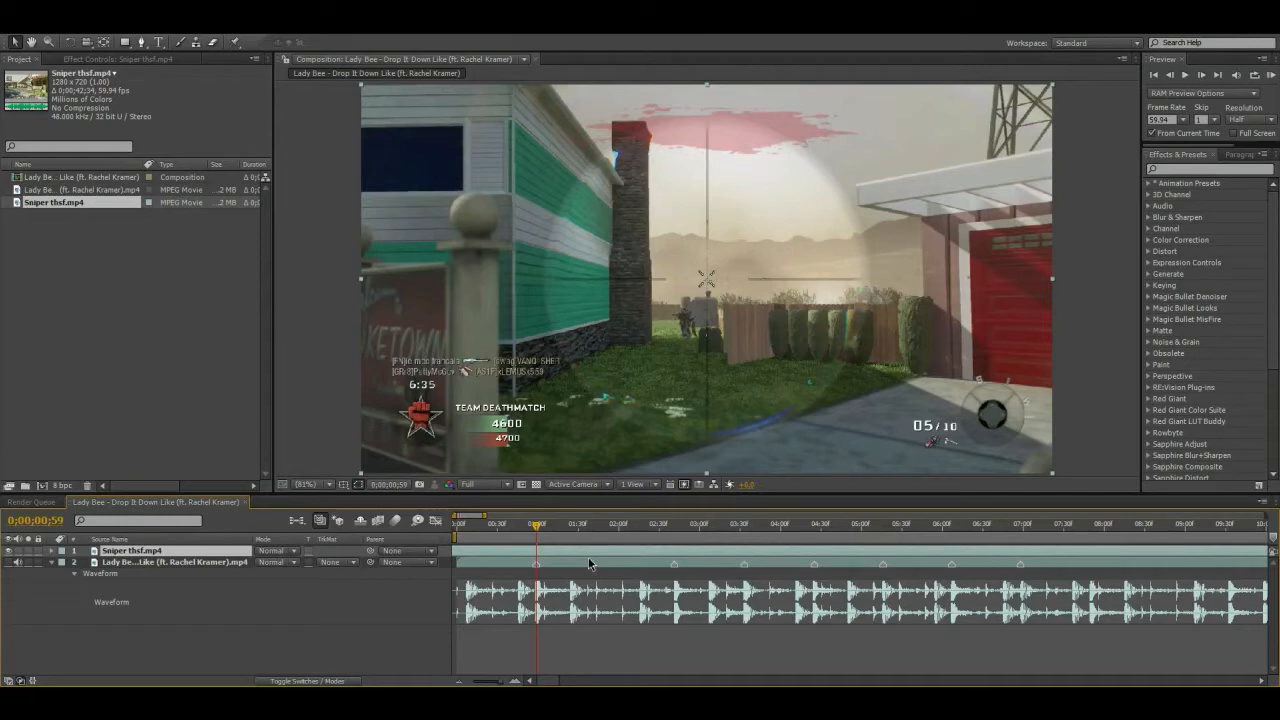
# - Enable time remapping on the Sniper thsf.mp4 layer and reveal the song layer's audio waveform
pyautogui.hotkey('ctrl', 'alt', 't')
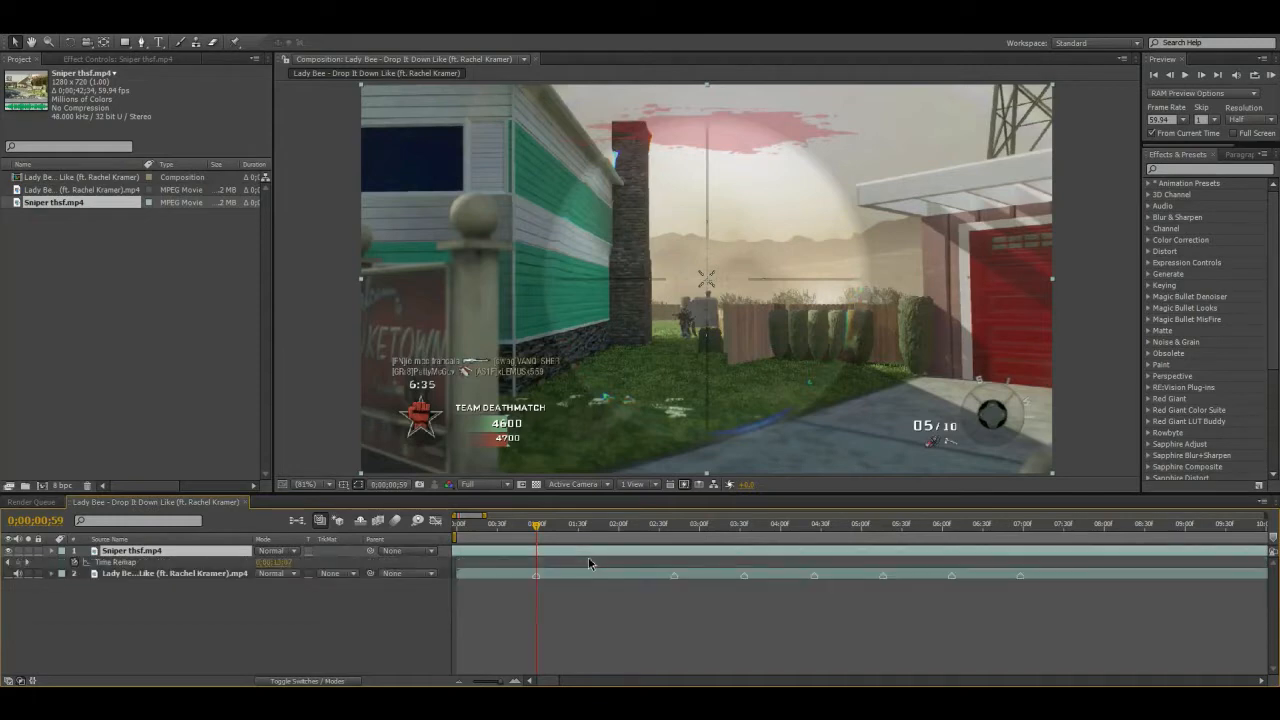
pyautogui.rightClick(547, 550)
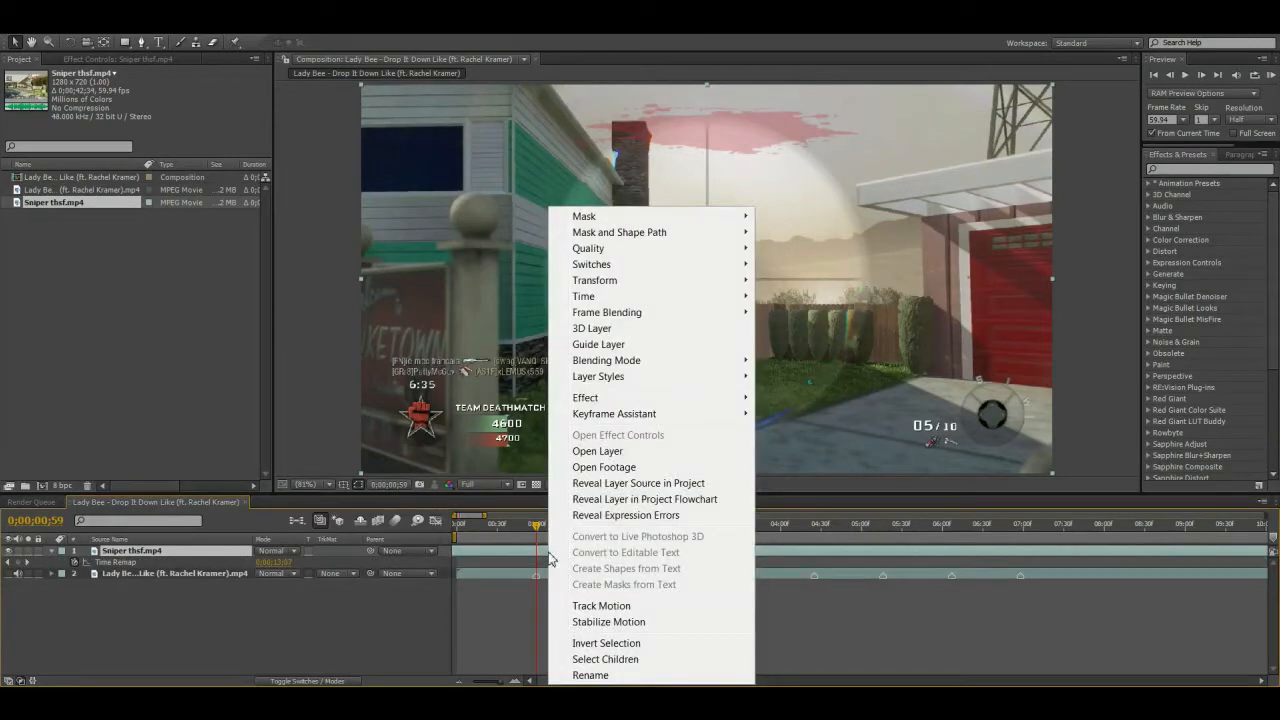
pyautogui.moveTo(716, 300)
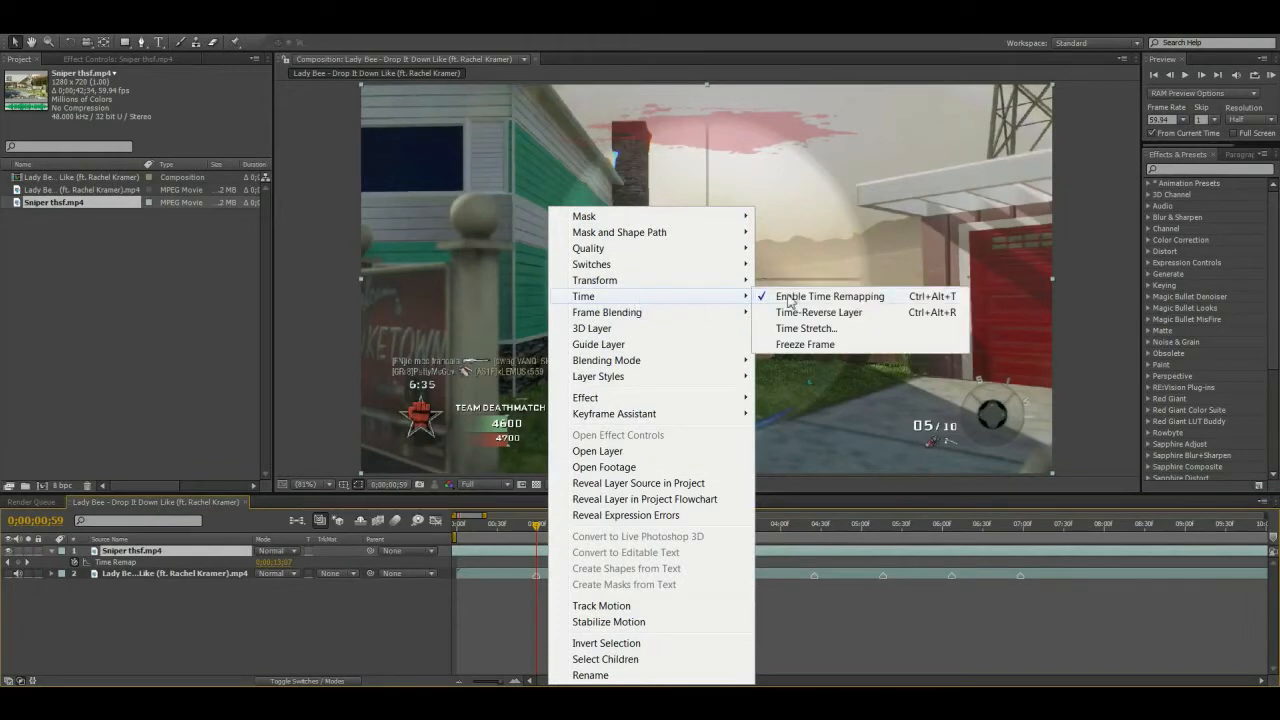
pyautogui.click(207, 575)
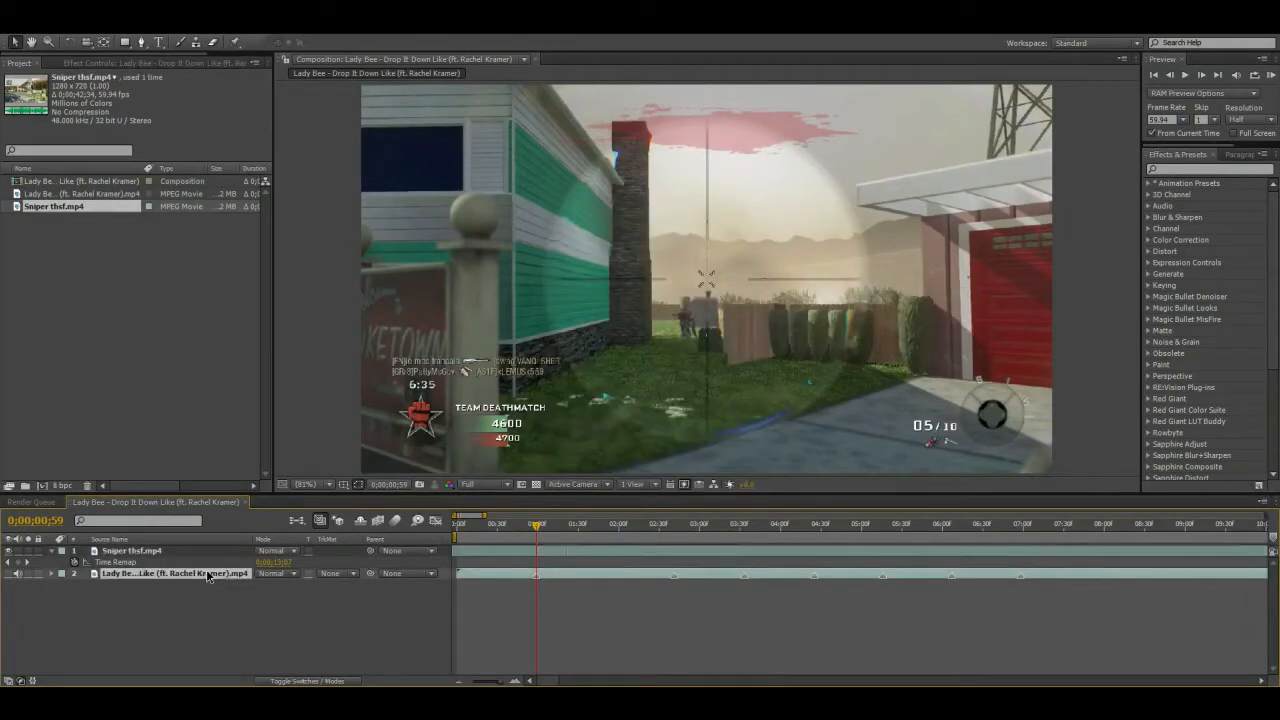
pyautogui.press('l')
pyautogui.press('l')
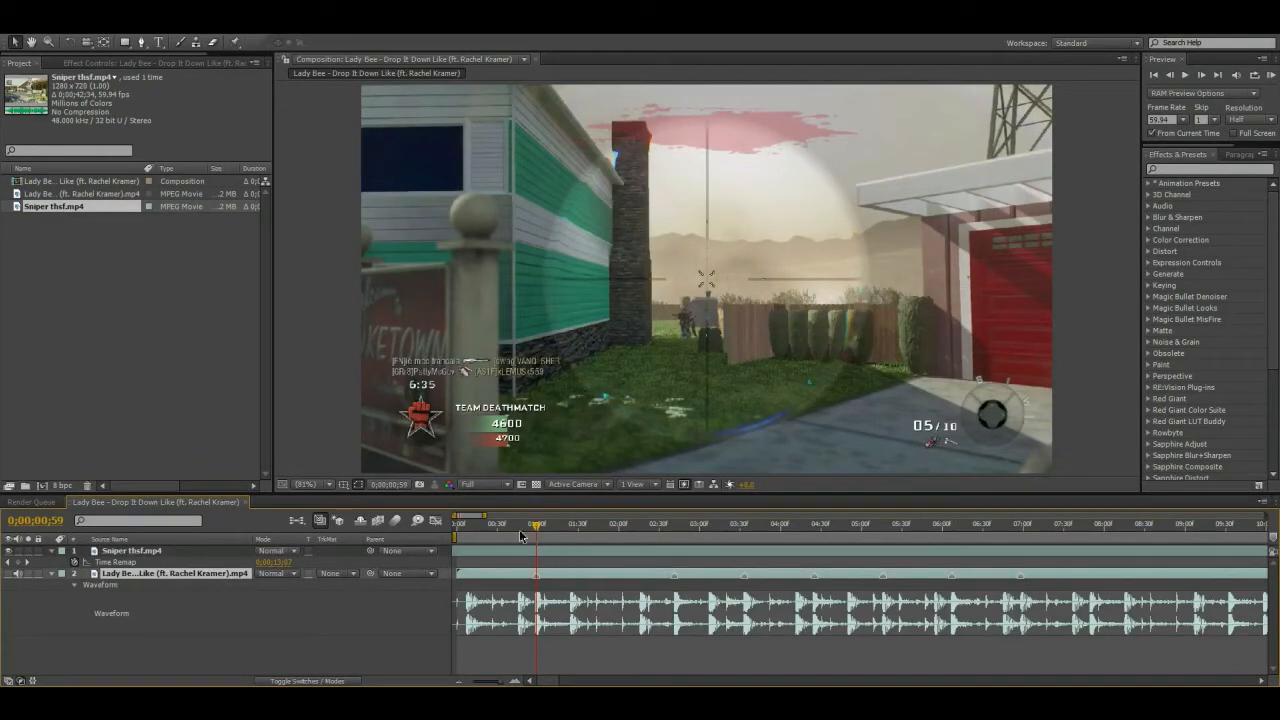
# - Add Time Remap keyframes on the first shot at 0;00;00;59 and on the second shot just before the next beat marker
pyautogui.click(17, 563)
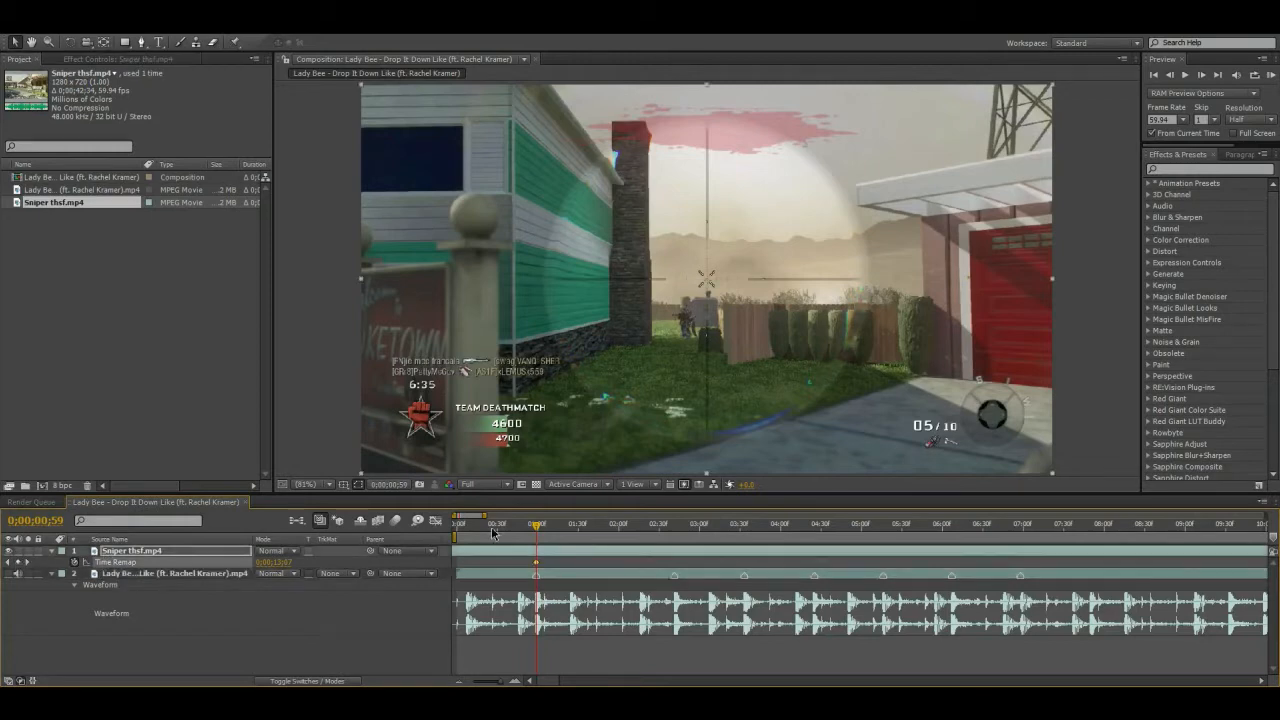
pyautogui.moveTo(537, 528)
pyautogui.mouseDown()
pyautogui.moveTo(566, 531)
pyautogui.moveTo(528, 530)
pyautogui.mouseUp()
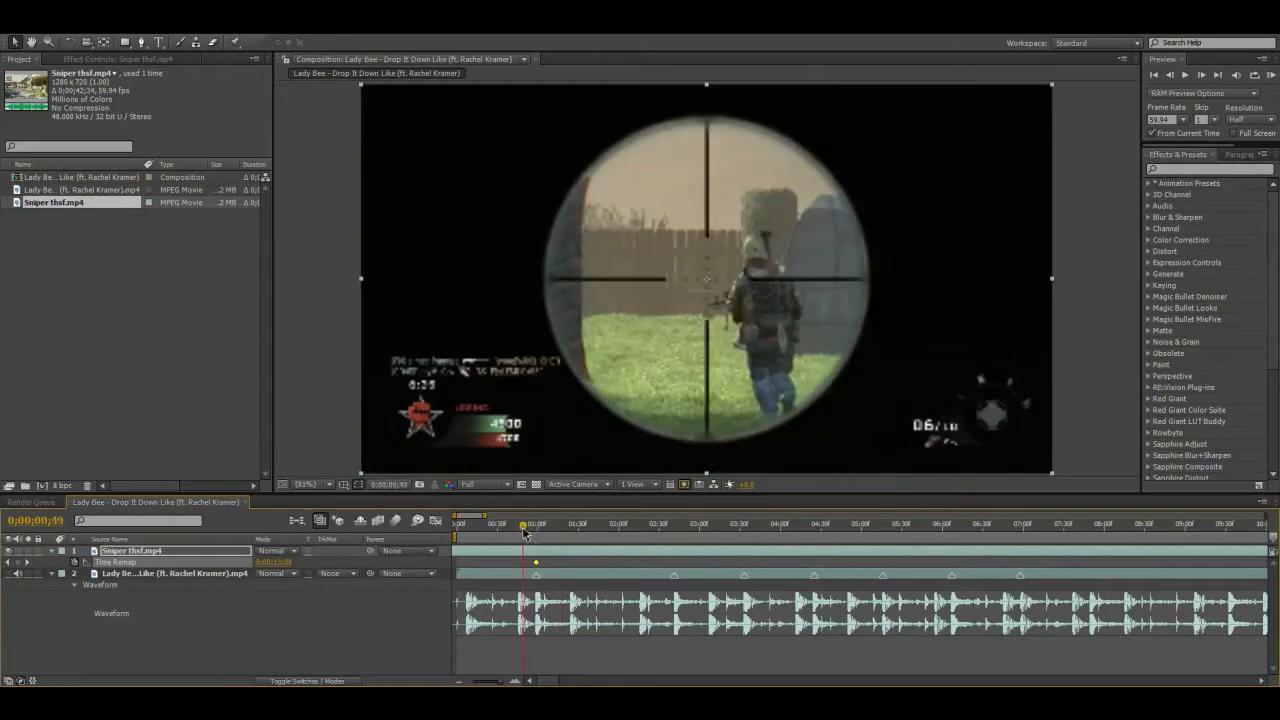
pyautogui.click(9, 551)
pyautogui.moveTo(528, 530); pyautogui.dragTo(676, 557)
pyautogui.click(8, 551)
pyautogui.moveTo(676, 535); pyautogui.dragTo(664, 535)
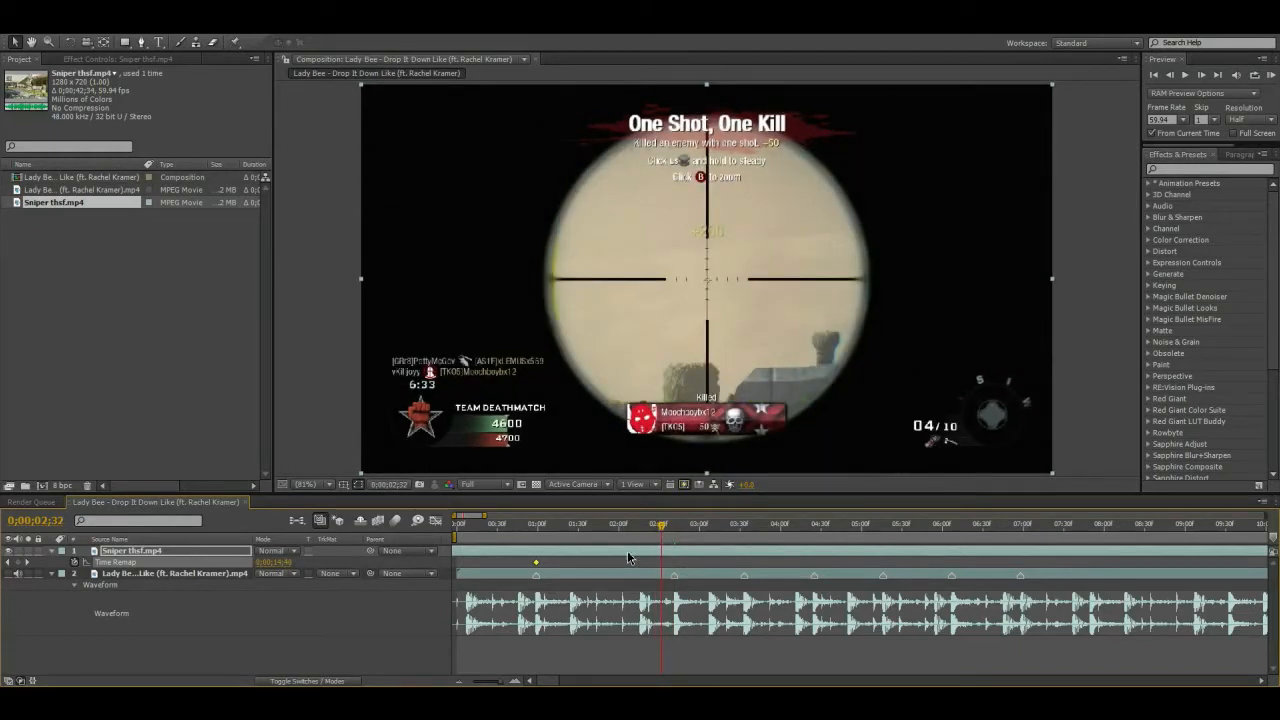
pyautogui.press('pagedown')
pyautogui.press('pageup')
pyautogui.press('pagedown')
pyautogui.click(17, 562)
# - Add two more Time Remap keyframes between the shots, at 0;00;01;29 and 0;00;01;41
pyautogui.moveTo(665, 527); pyautogui.dragTo(576, 547)
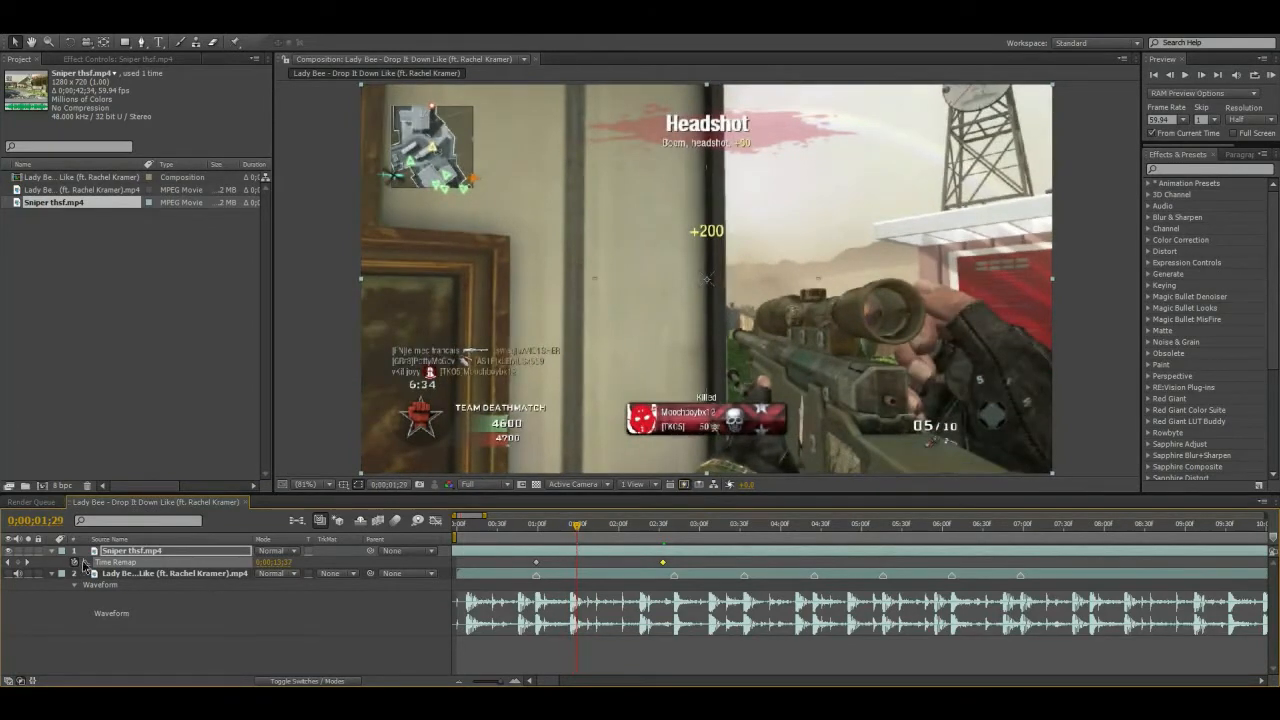
pyautogui.click(16, 563)
pyautogui.moveTo(578, 528); pyautogui.dragTo(588, 532)
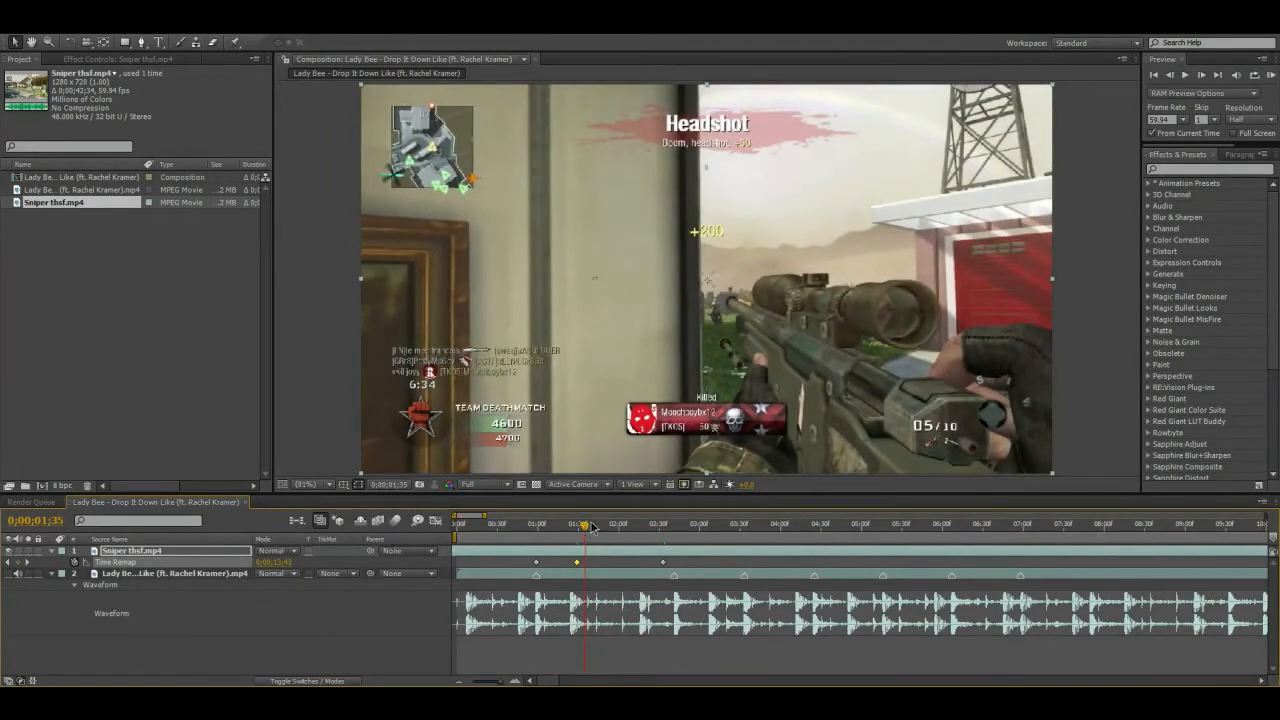
pyautogui.click(592, 527)
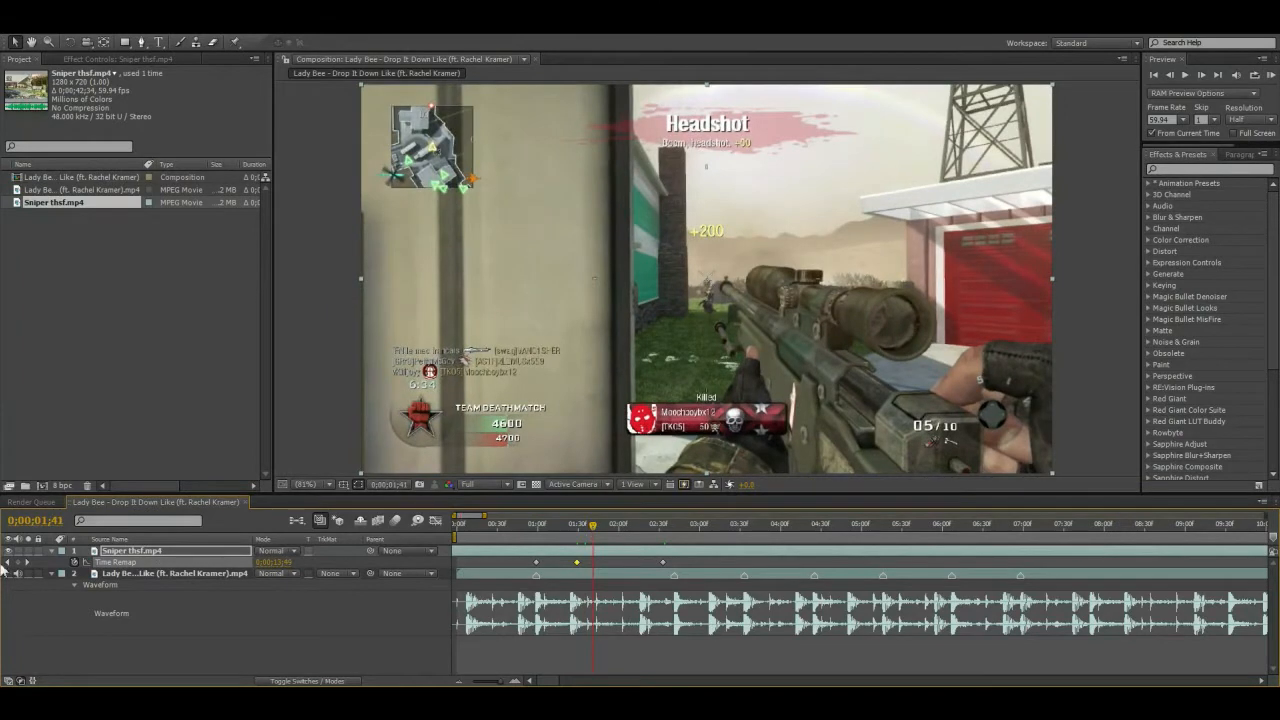
pyautogui.click(17, 562)
# - Try to shift the first-shot Time Remap keyframe earlier and undo the move
pyautogui.moveTo(599, 559); pyautogui.dragTo(566, 577)
pyautogui.click(521, 560)
pyautogui.click(537, 523)
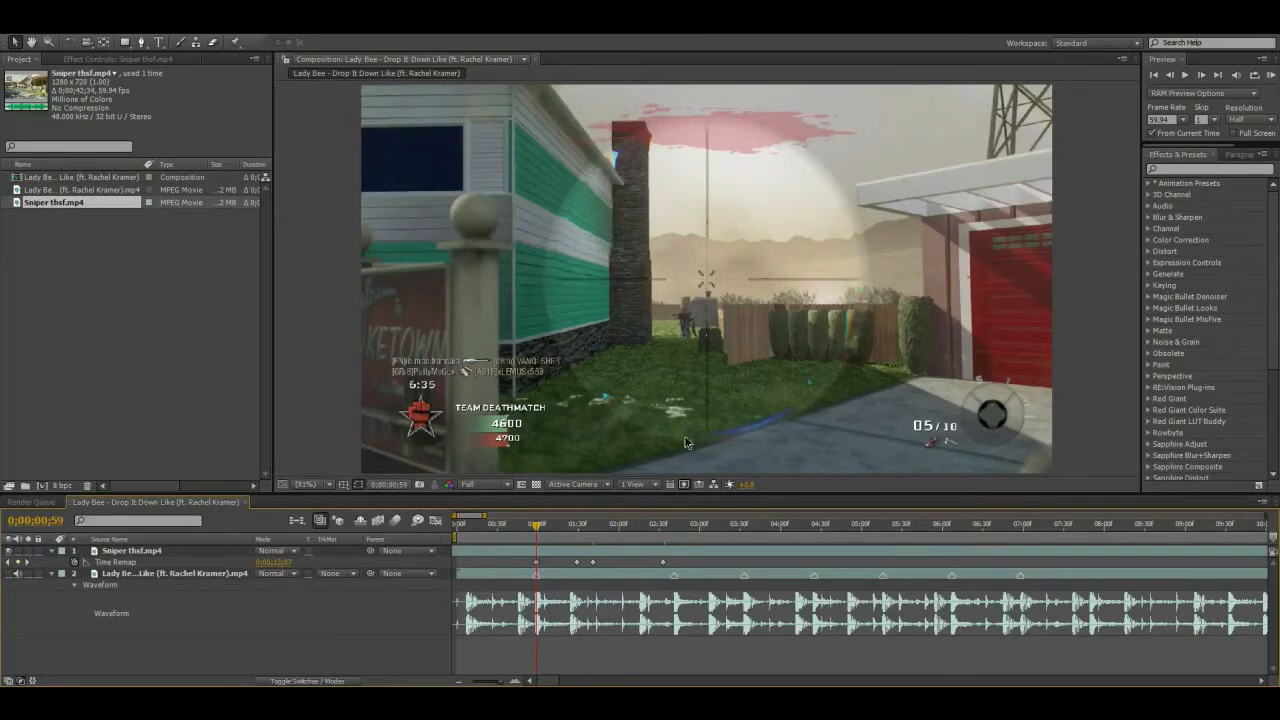
pyautogui.moveTo(537, 568); pyautogui.dragTo(519, 527)
pyautogui.hotkey('ctrl', 'z')
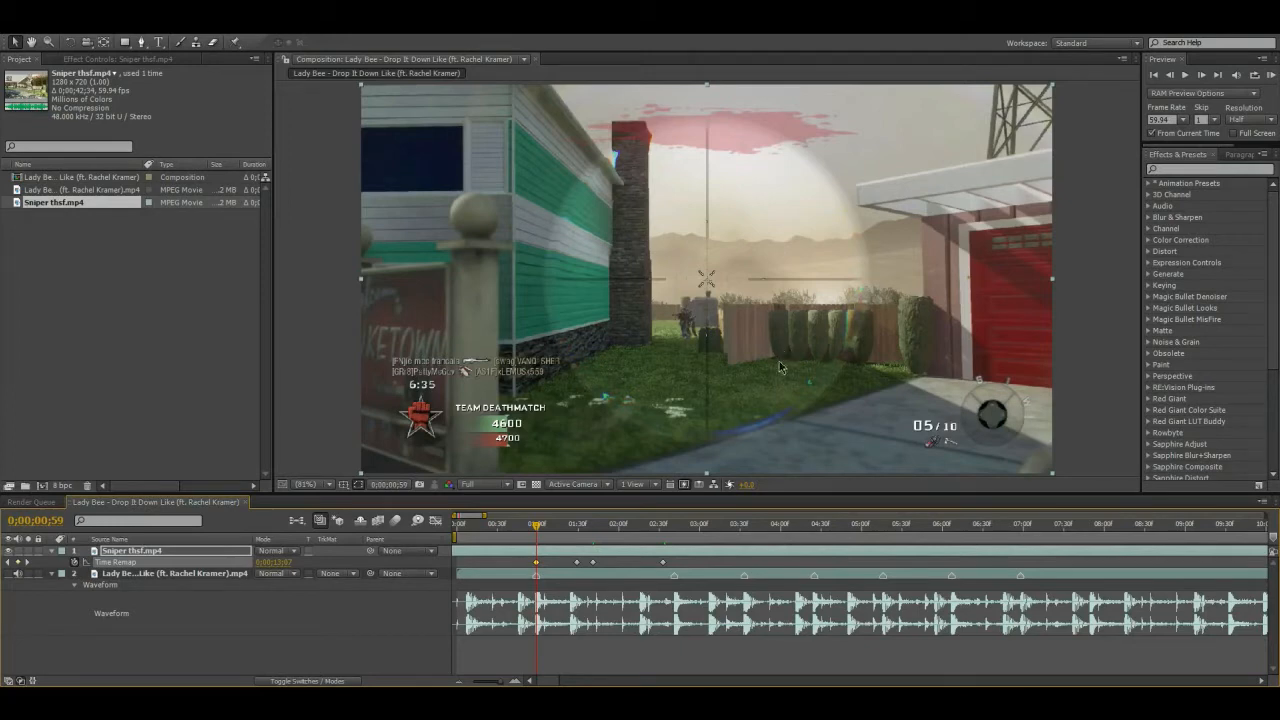
# - Step frame by frame through the footage just after the first shot, up to 0;00;01;03
pyautogui.press('pagedown')
pyautogui.press('pagedown')
pyautogui.press('pagedown')
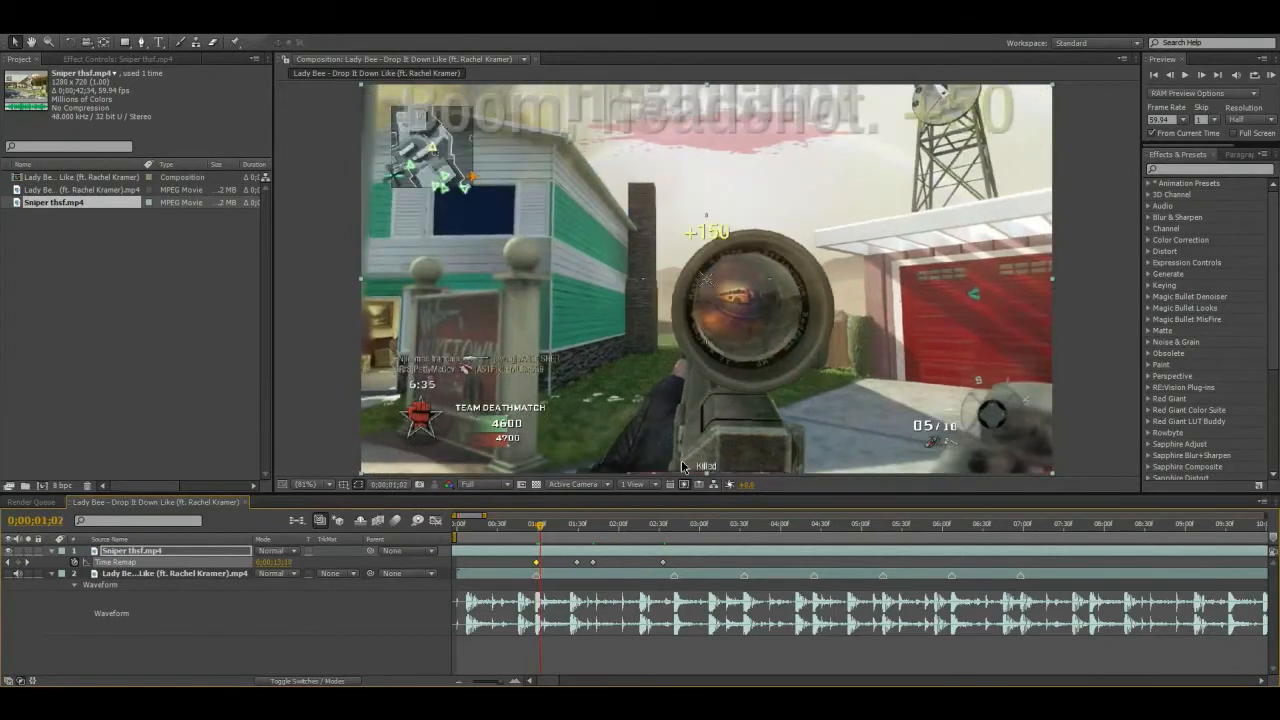
pyautogui.press('pagedown')
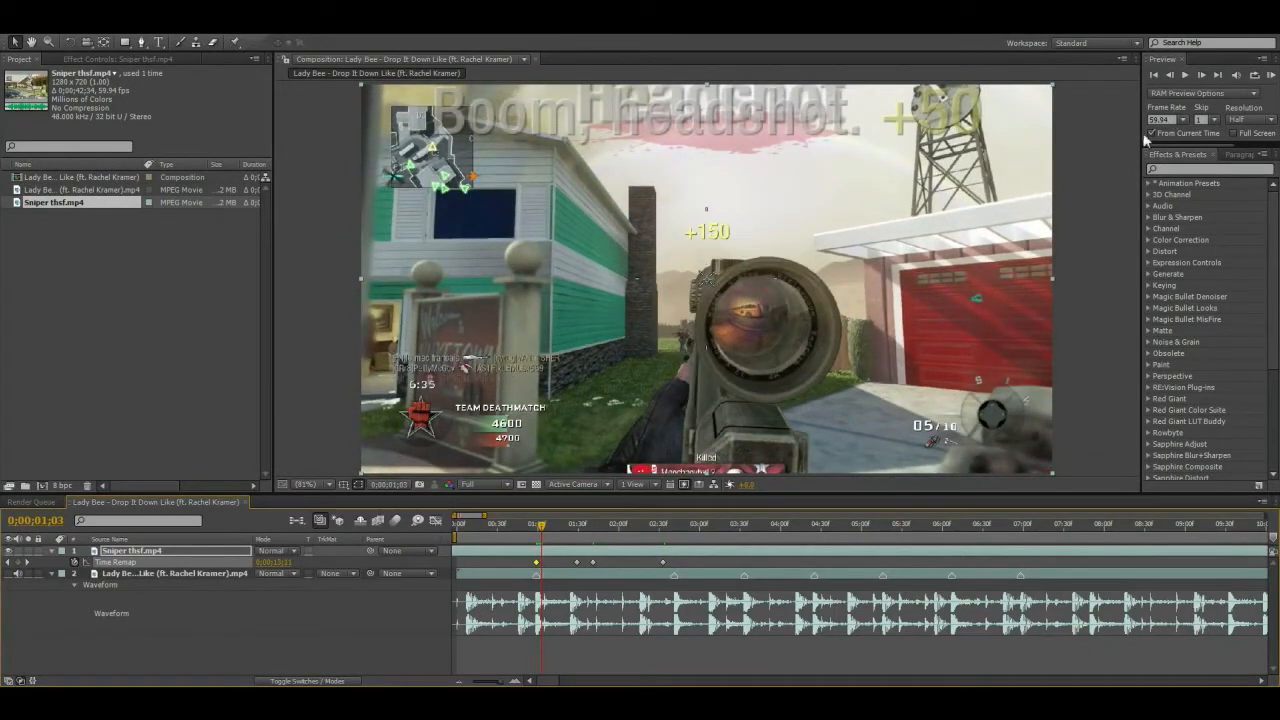
# - Try a RAM preview Skip value of 0 and set it back to 1
pyautogui.click(1215, 118)
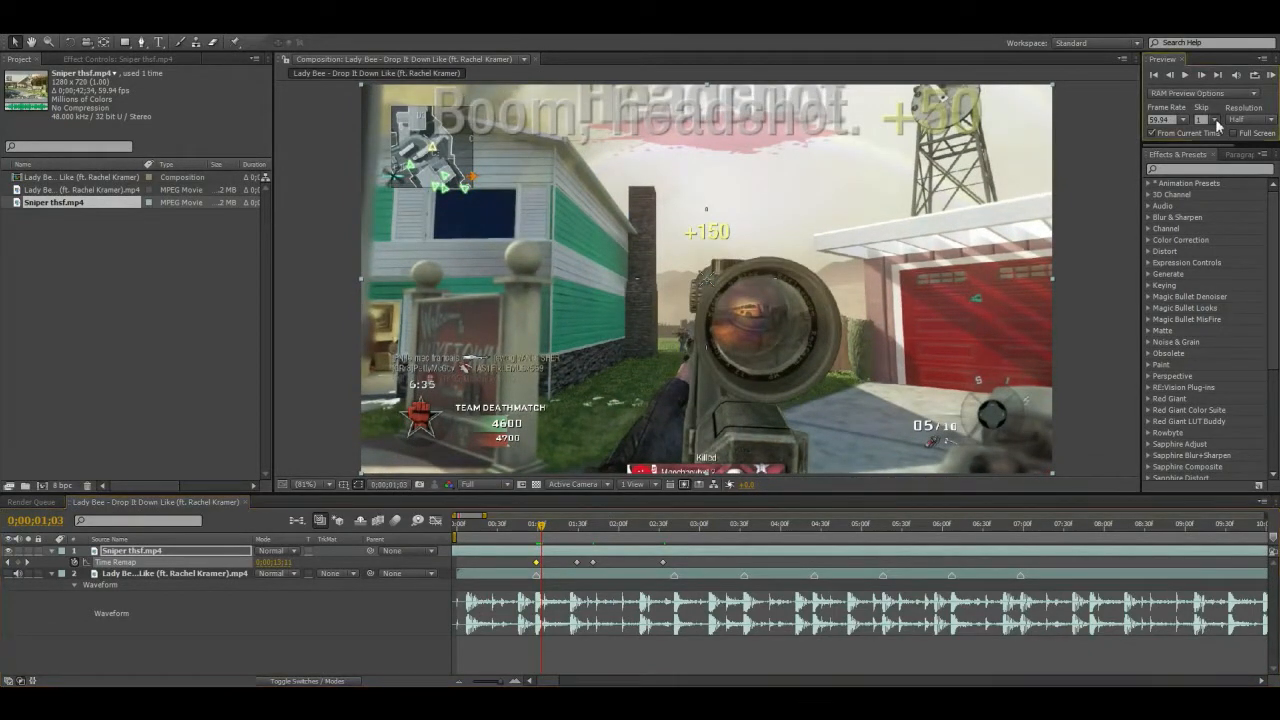
pyautogui.click(1215, 118)
pyautogui.click(1218, 140)
pyautogui.moveTo(541, 531); pyautogui.dragTo(552, 529)
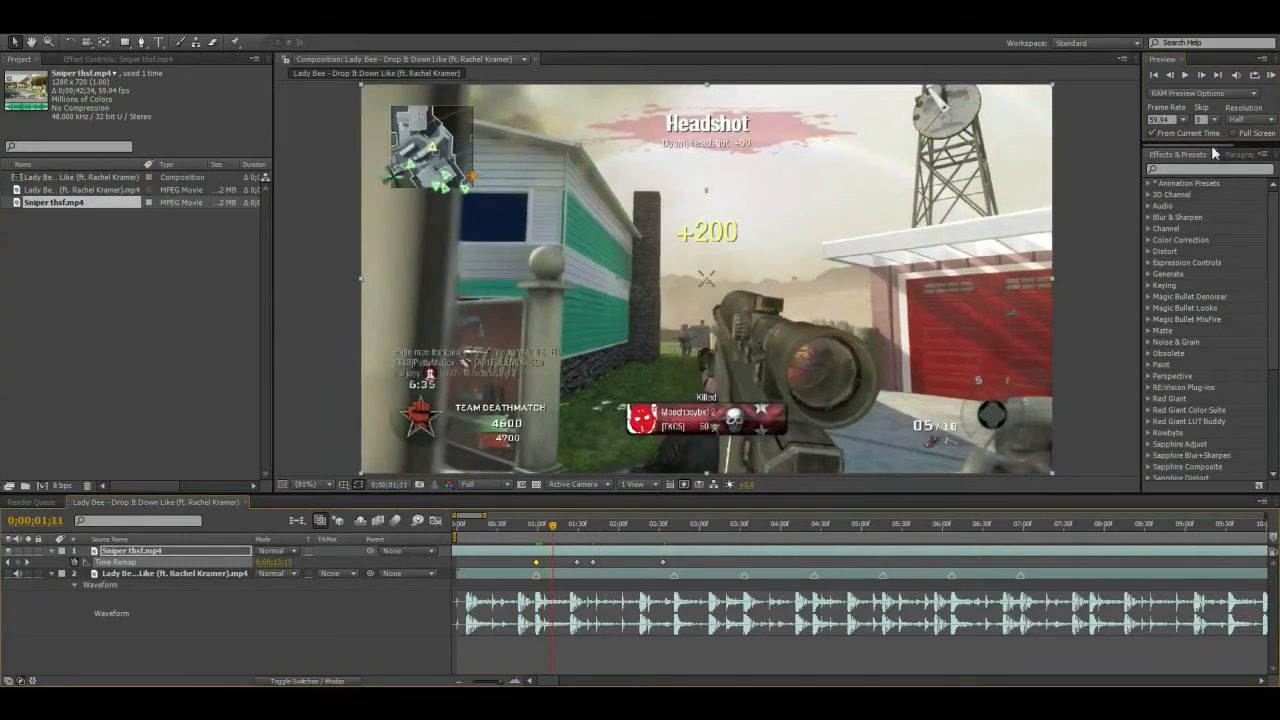
pyautogui.click(1215, 120)
pyautogui.click(1220, 148)
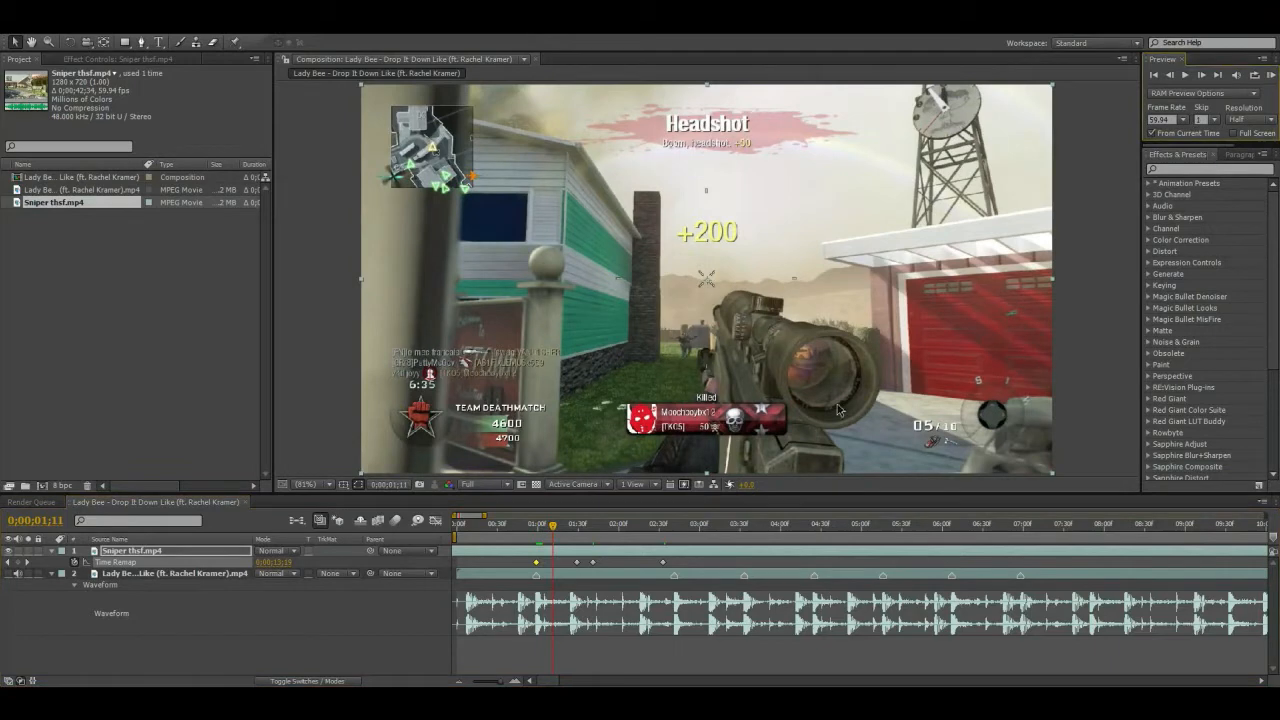
# - Add a Time Remap keyframe on the beat at 0;00;01;22 and delete the one at 0;00;01;29
pyautogui.moveTo(536, 538); pyautogui.dragTo(565, 534)
pyautogui.press('Tab')
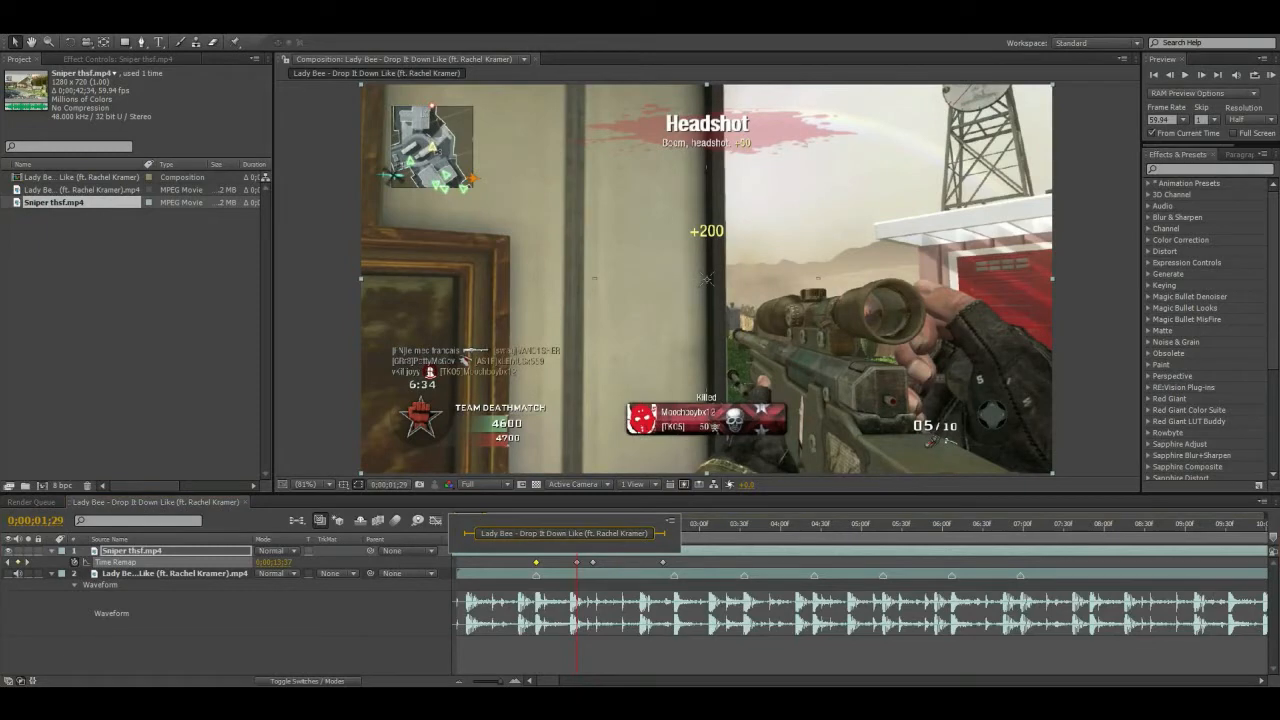
pyautogui.press('Tab')
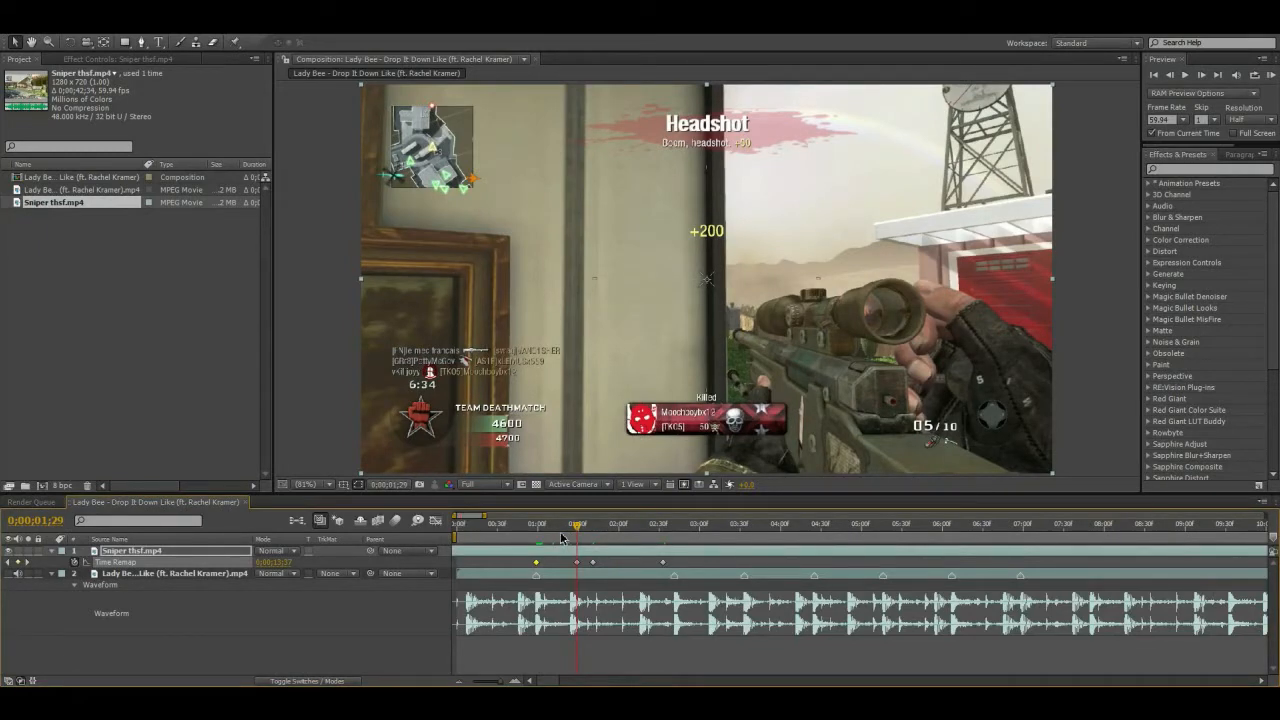
pyautogui.moveTo(560, 538); pyautogui.dragTo(569, 543)
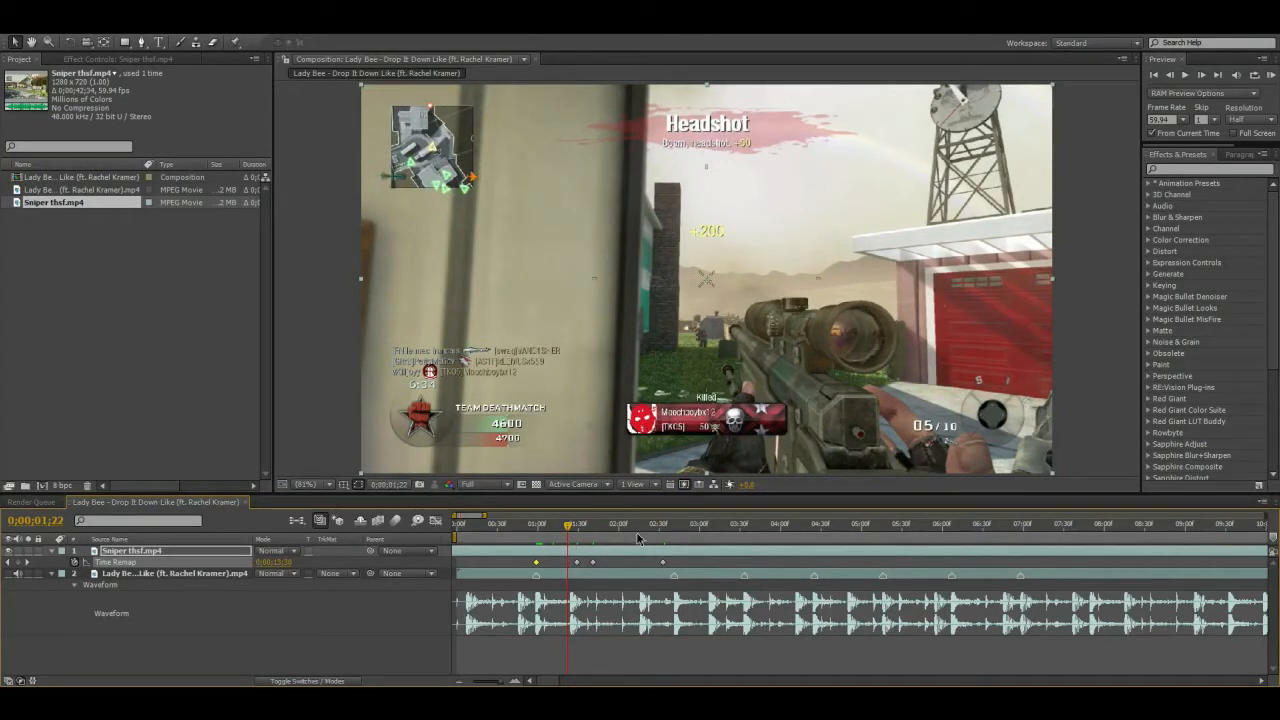
pyautogui.moveTo(637, 538); pyautogui.dragTo(567, 530)
pyautogui.click(17, 562)
pyautogui.press('Delete')
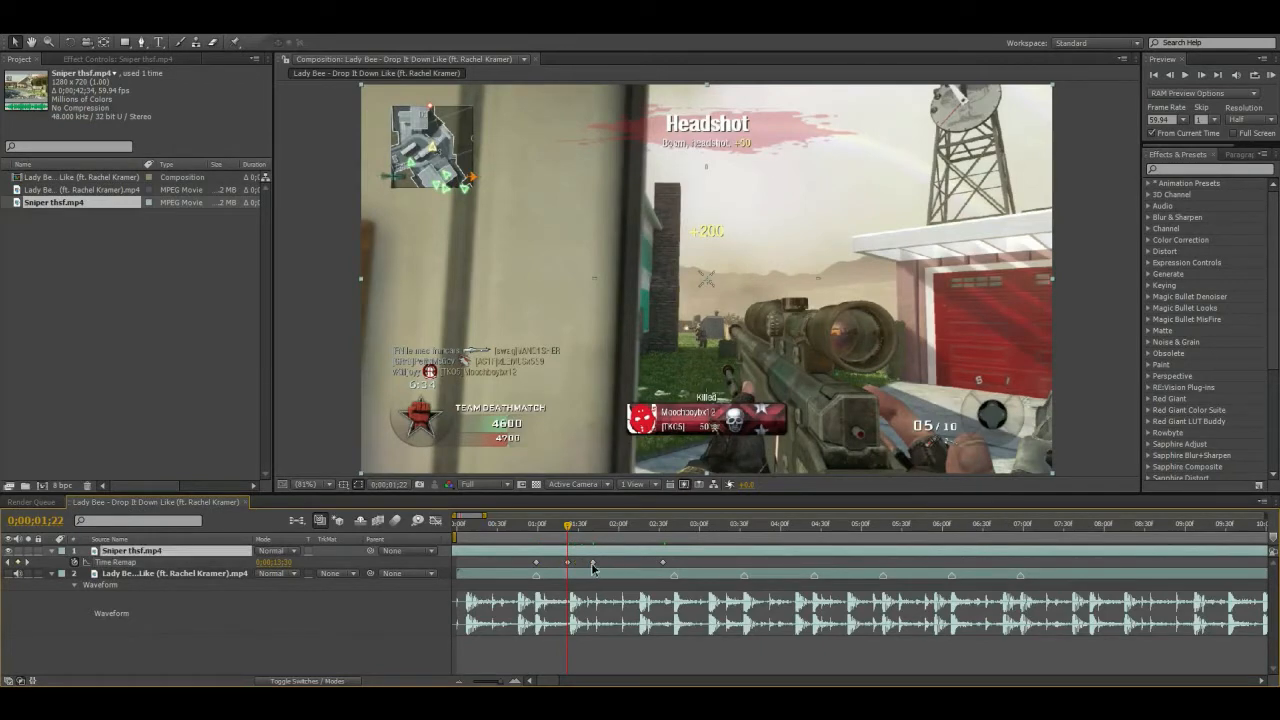
# - Move the 0;00;01;41 Time Remap keyframe back to just after the 0;00;01;22 one and preview from the start
pyautogui.click(593, 563)
pyautogui.moveTo(593, 563); pyautogui.dragTo(443, 535)
pyautogui.press('space')
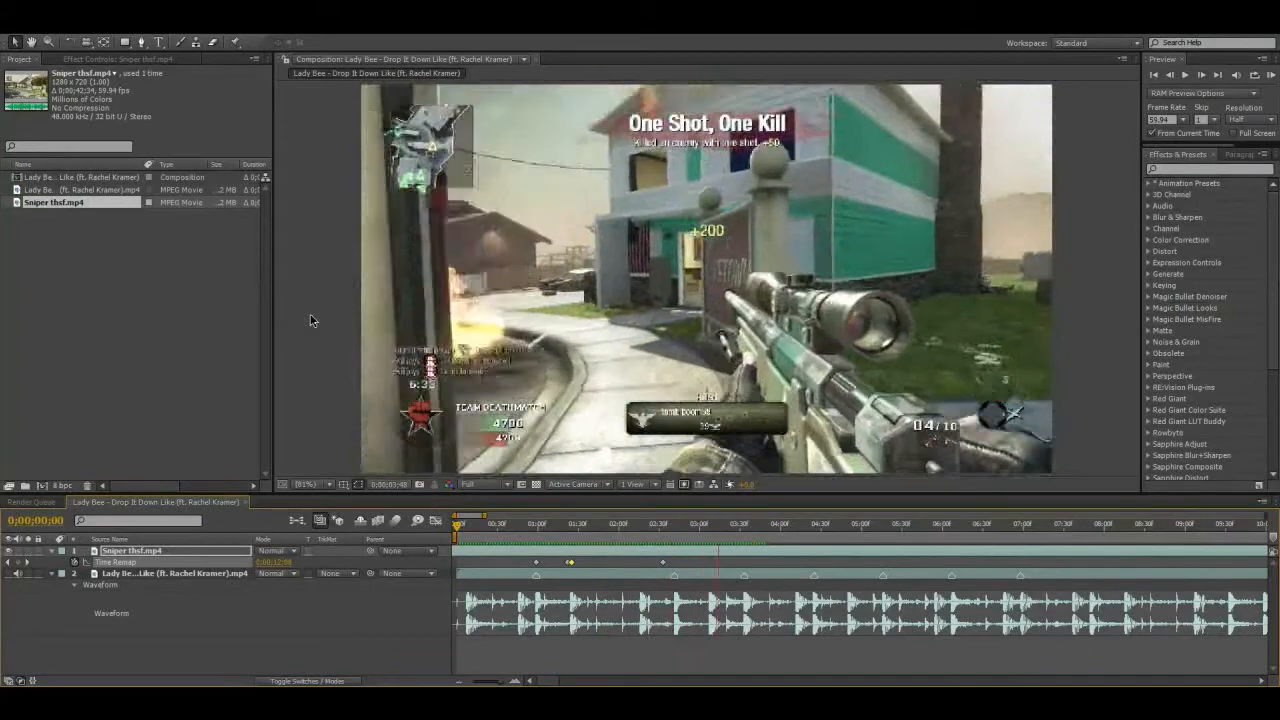
# - Add a pair of Time Remap keyframes at 0;00;01;54 and 0;00;02;00 and move them later, to the beat just before 0;00;02;19
pyautogui.moveTo(588, 528); pyautogui.dragTo(619, 535)
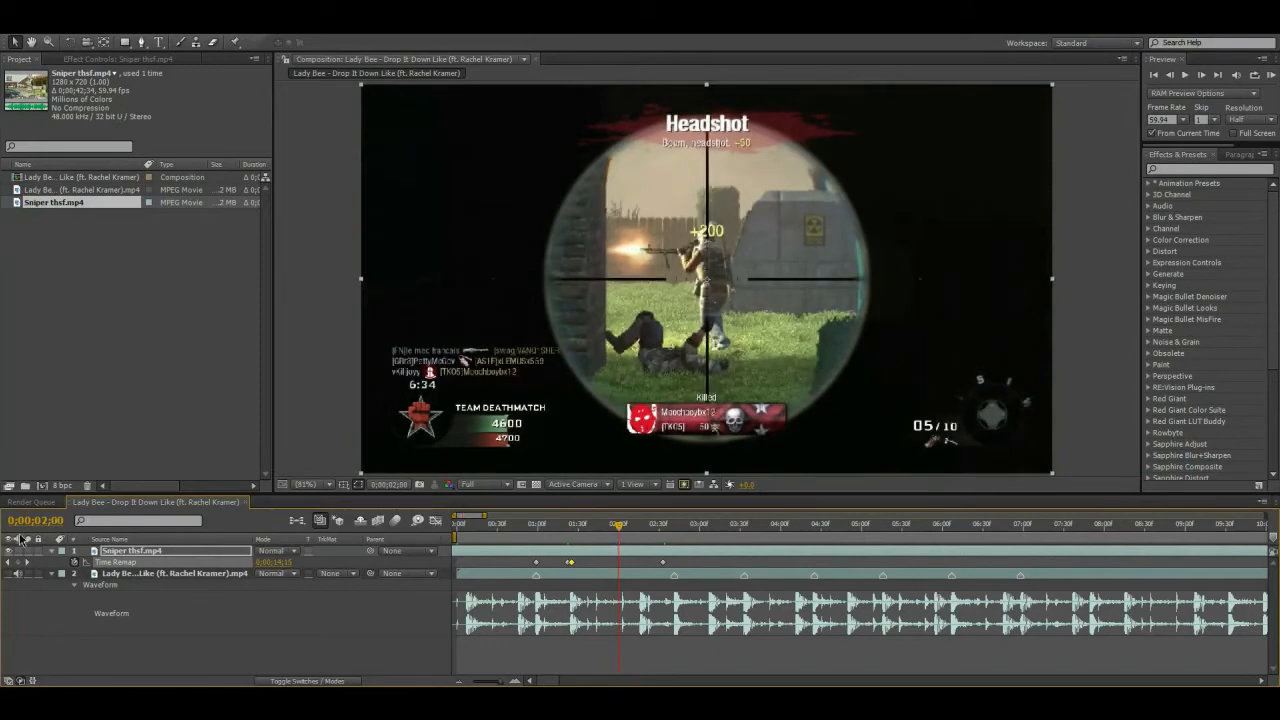
pyautogui.moveTo(619, 536); pyautogui.dragTo(611, 537)
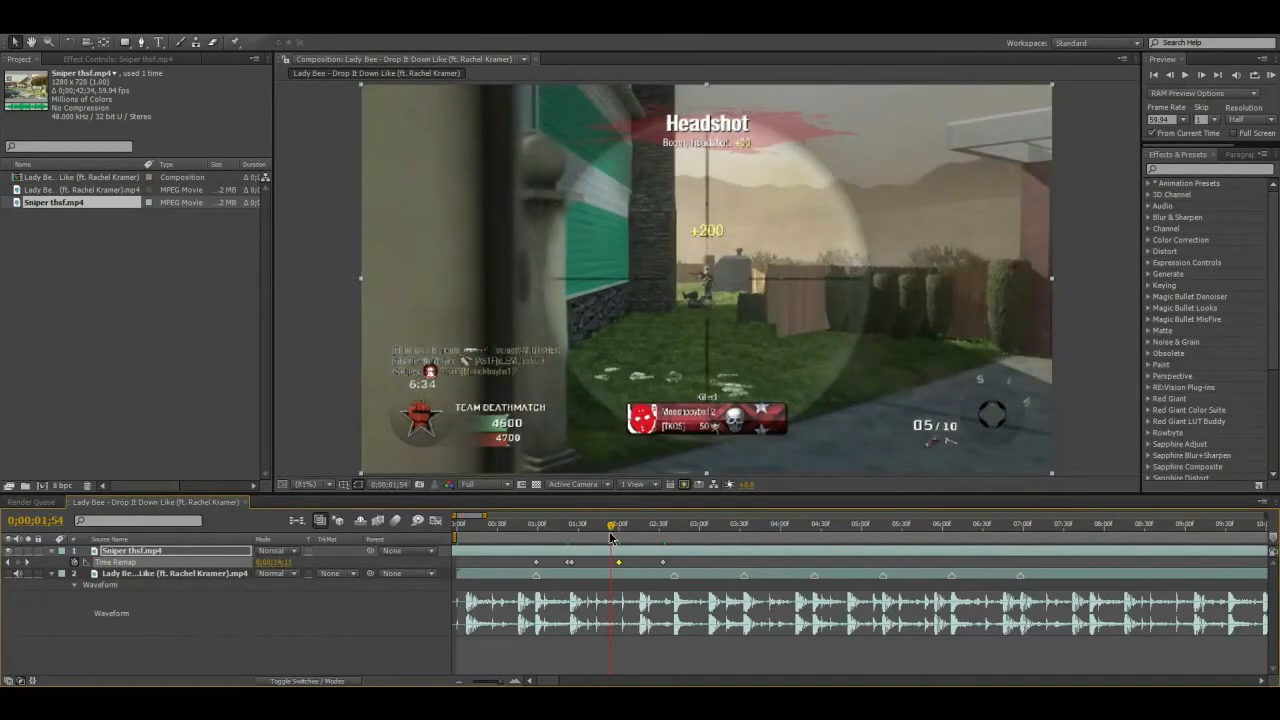
pyautogui.moveTo(611, 562); pyautogui.dragTo(637, 565)
pyautogui.click(624, 566)
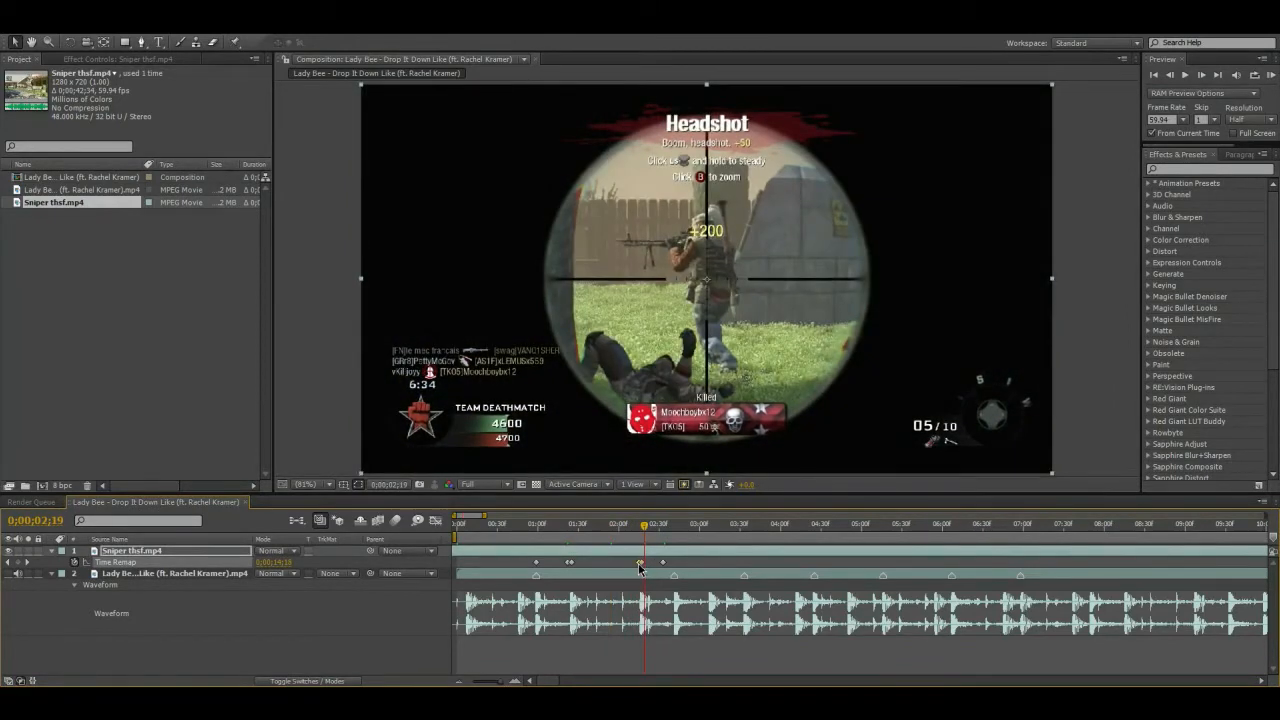
# - Preview the retimed clip against the song from the start of the composition
pyautogui.moveTo(575, 530); pyautogui.dragTo(414, 535)
pyautogui.press('KP_0')
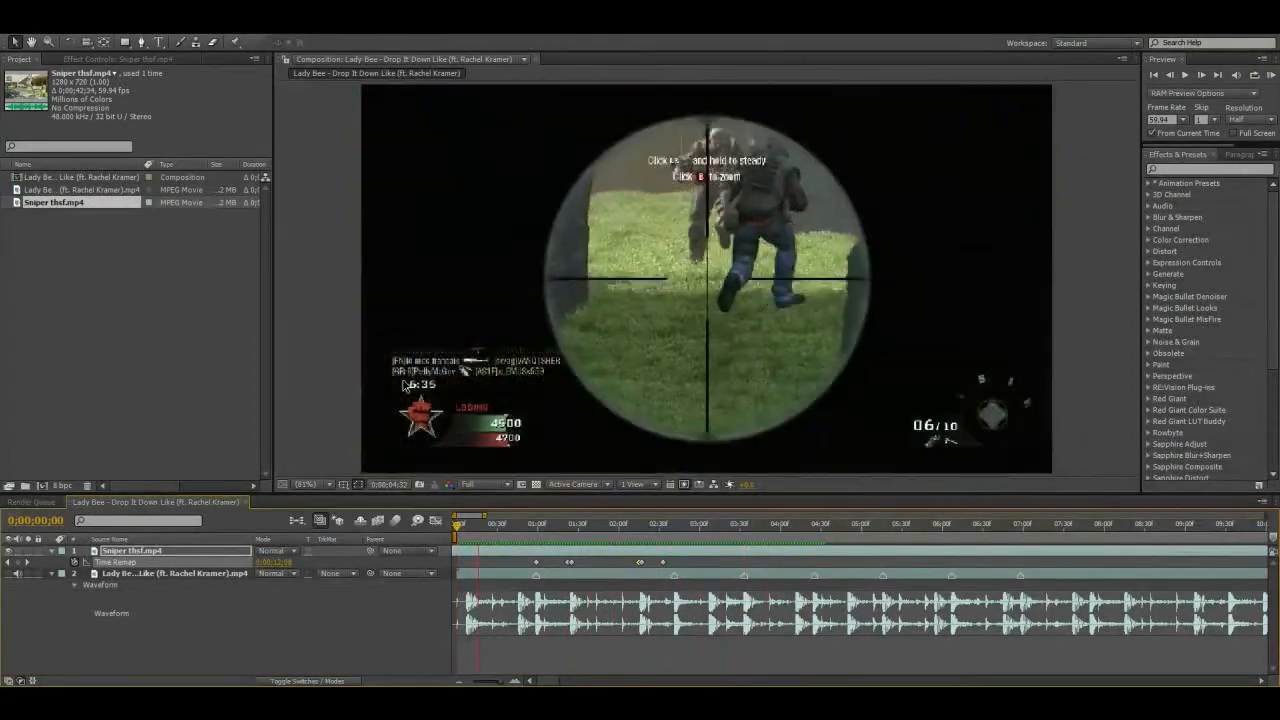
pyautogui.press('space')
# - Fine-tune the spacing of the two middle Time Remap keyframe pairs and preview the timing from the start
pyautogui.moveTo(557, 529); pyautogui.dragTo(580, 527)
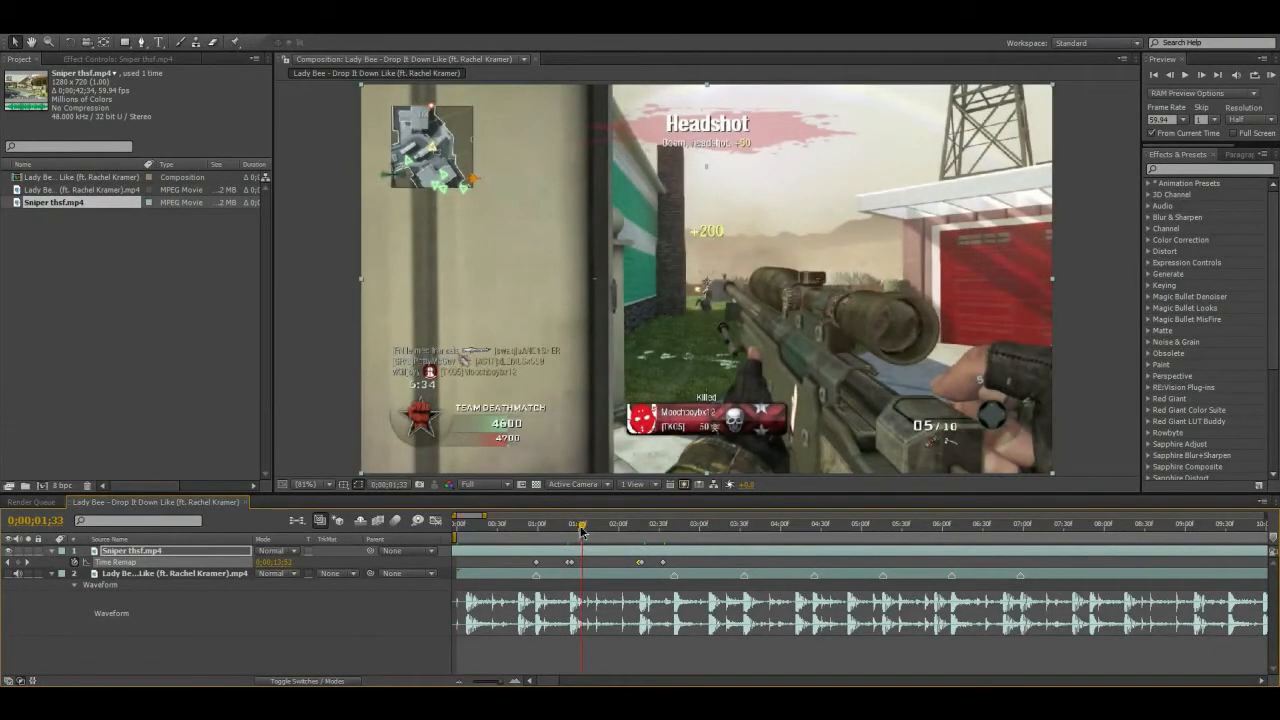
pyautogui.moveTo(583, 530); pyautogui.dragTo(584, 530)
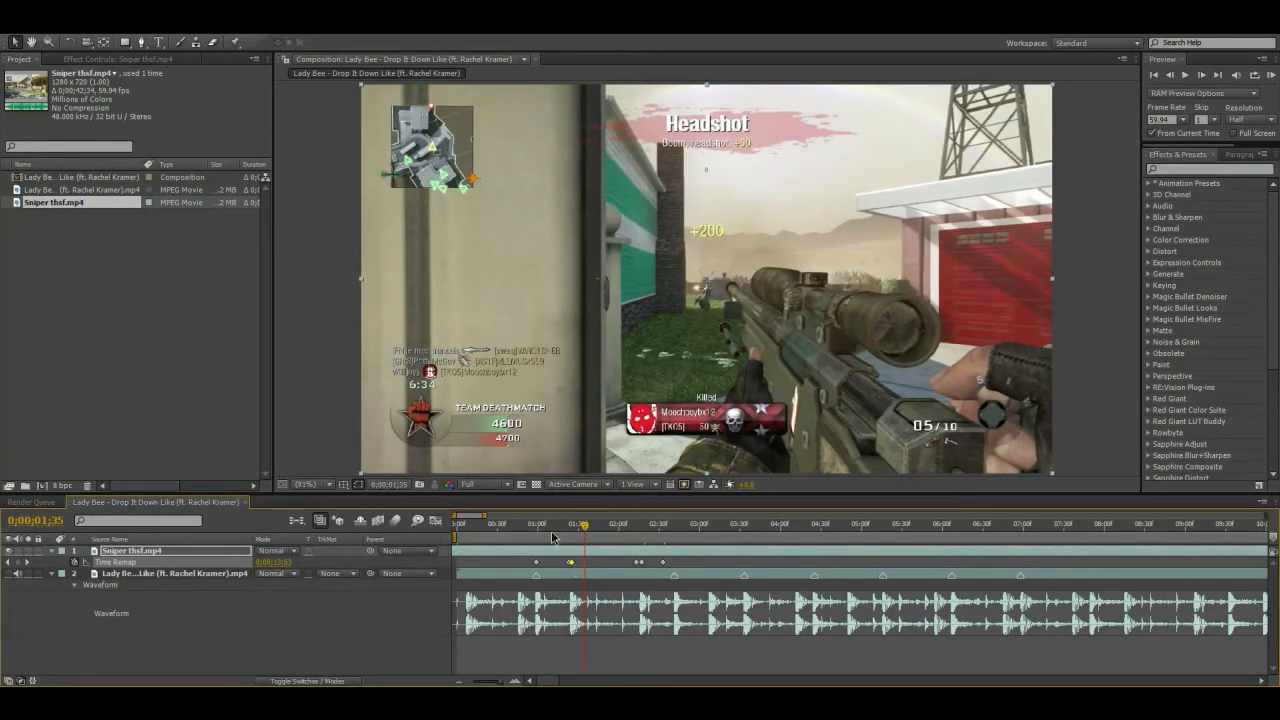
pyautogui.moveTo(560, 541); pyautogui.dragTo(433, 545)
pyautogui.press('KP_0')
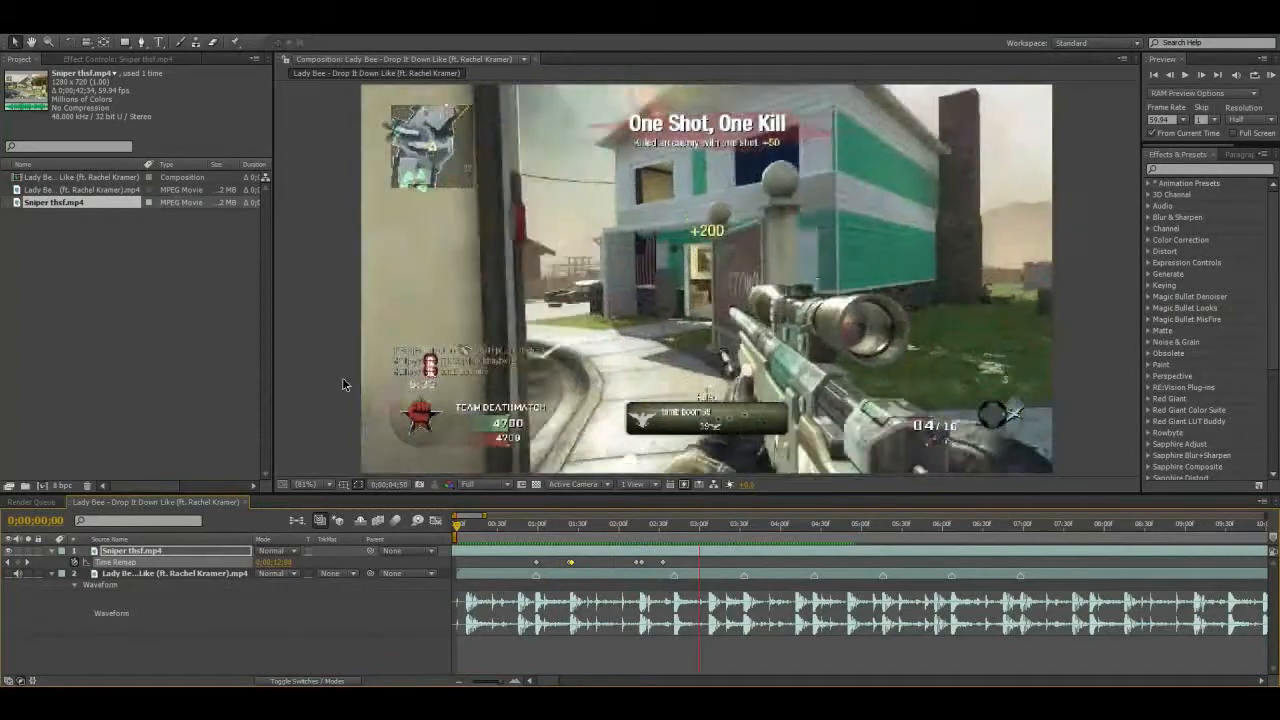
pyautogui.press('space')
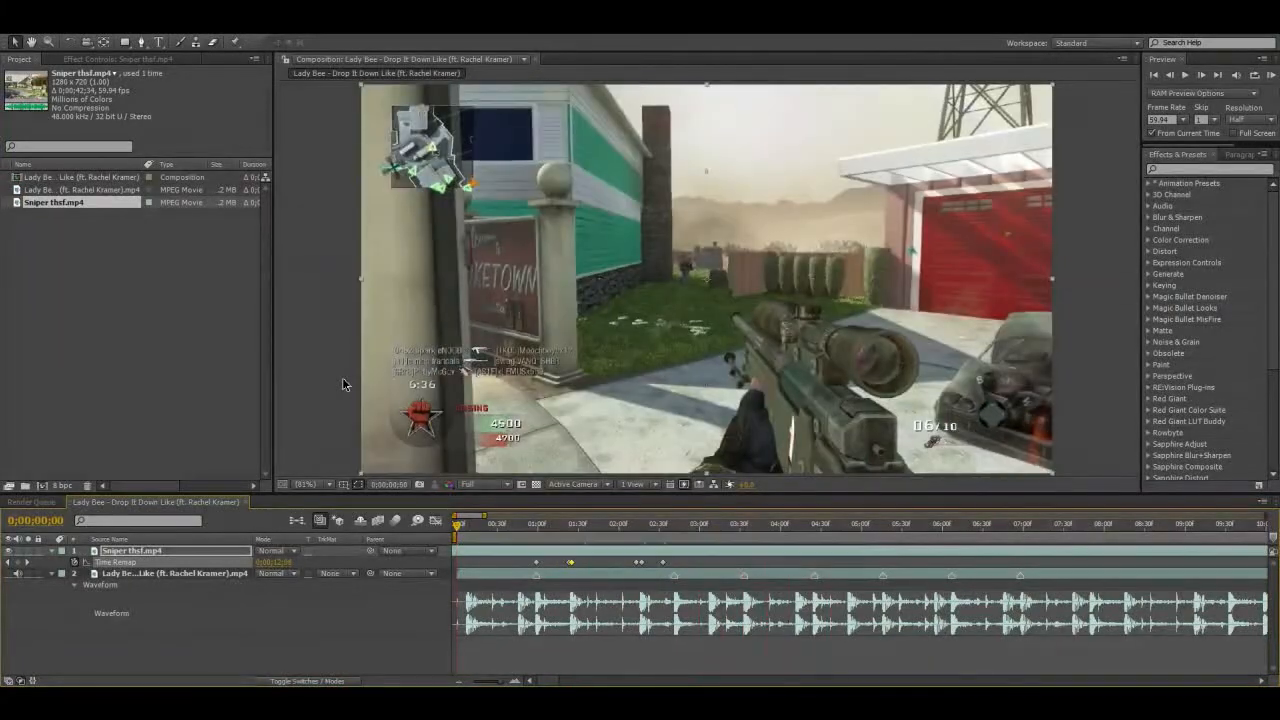
# - Add a Time Remap keyframe at 0;00;00;23, move it earlier onto the song's opening beat and preview the result
pyautogui.press('space')
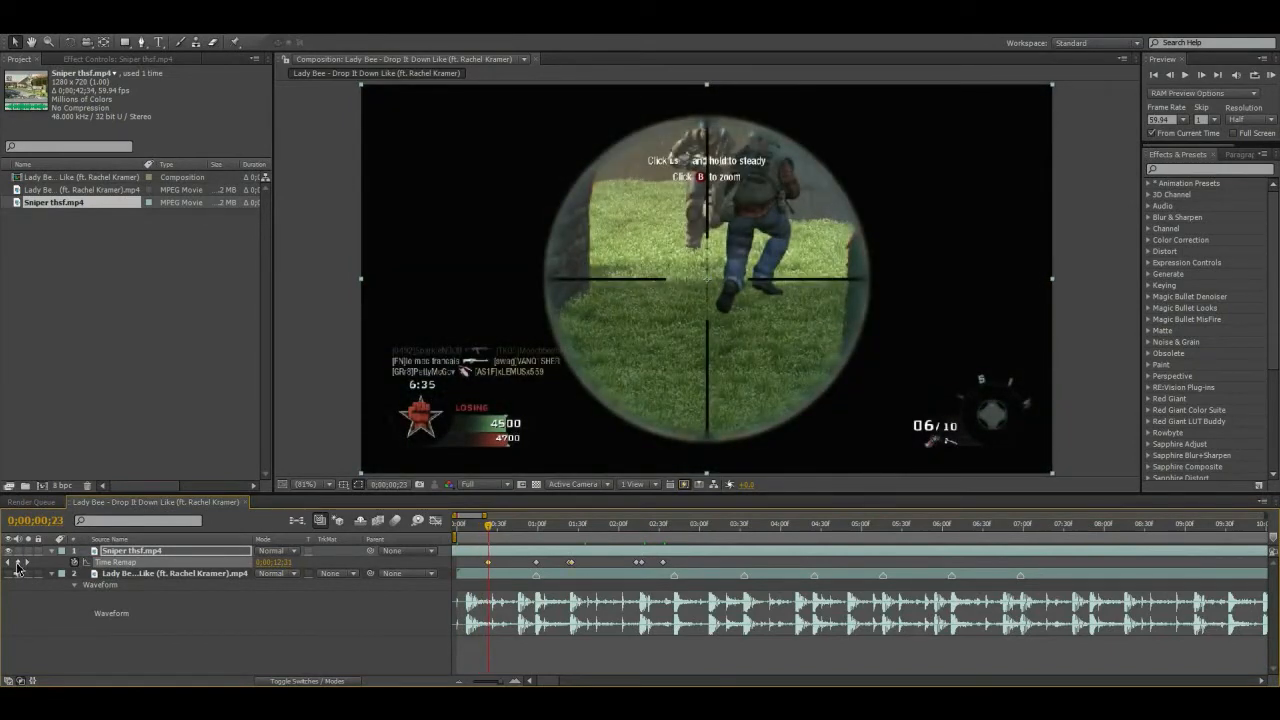
pyautogui.click(470, 538)
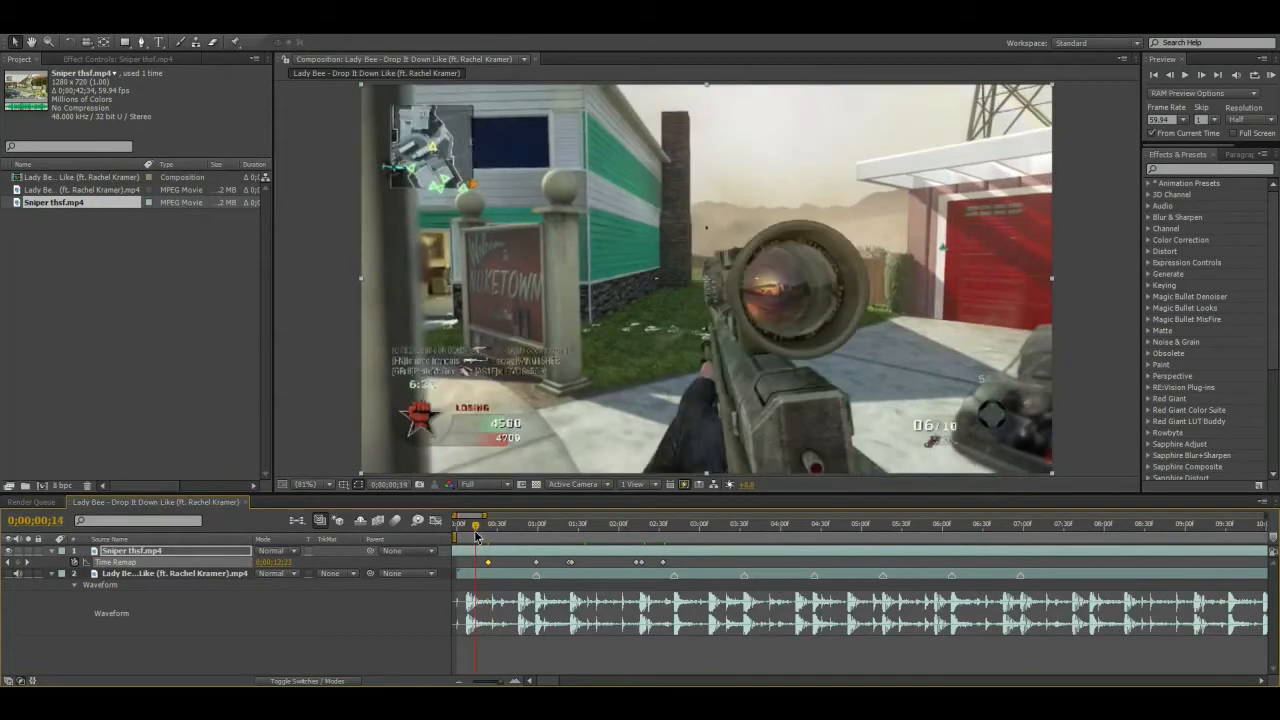
pyautogui.moveTo(505, 563); pyautogui.dragTo(469, 566)
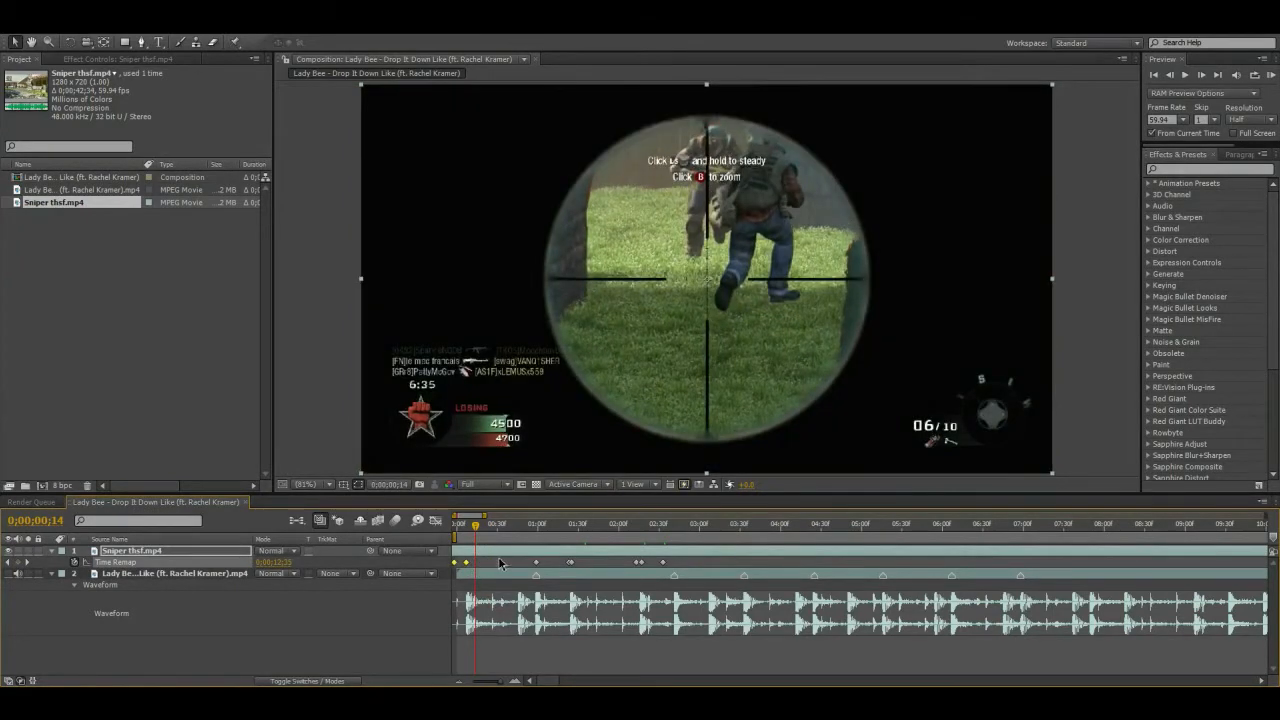
pyautogui.click(500, 563)
pyautogui.click(453, 526)
pyautogui.press('KP_0')
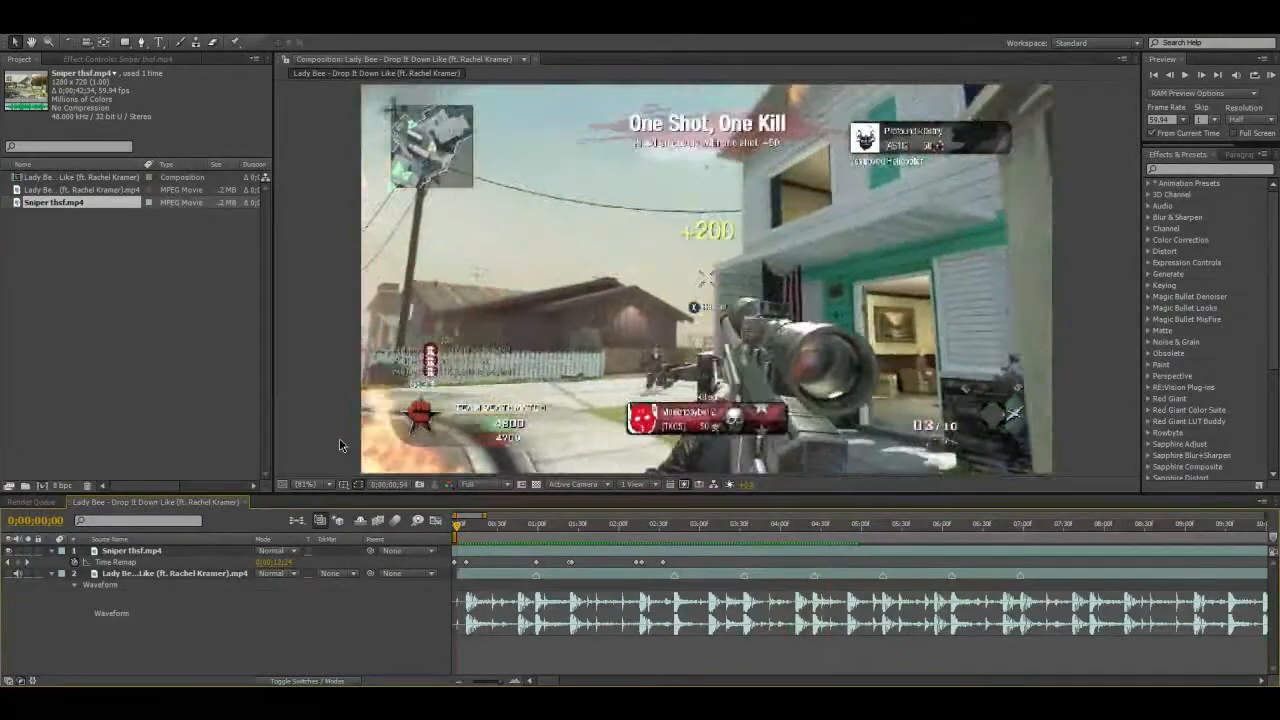
# - Add Time Remap keyframes to the sniper clip at 0;00;03;05, 0;00;03;10, 0;00;03;26, 0;00;03;29 and 0;00;04;41
pyautogui.moveTo(681, 538); pyautogui.dragTo(706, 538)
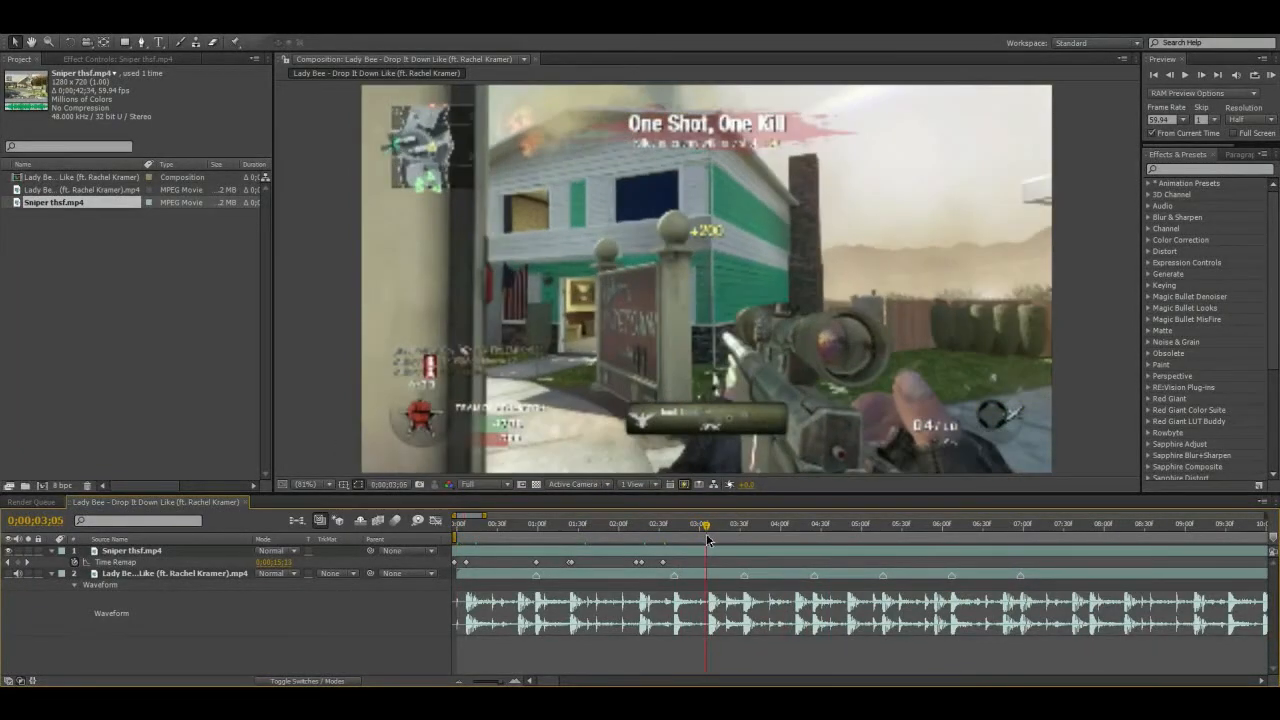
pyautogui.click(17, 563)
pyautogui.moveTo(707, 527); pyautogui.dragTo(714, 530)
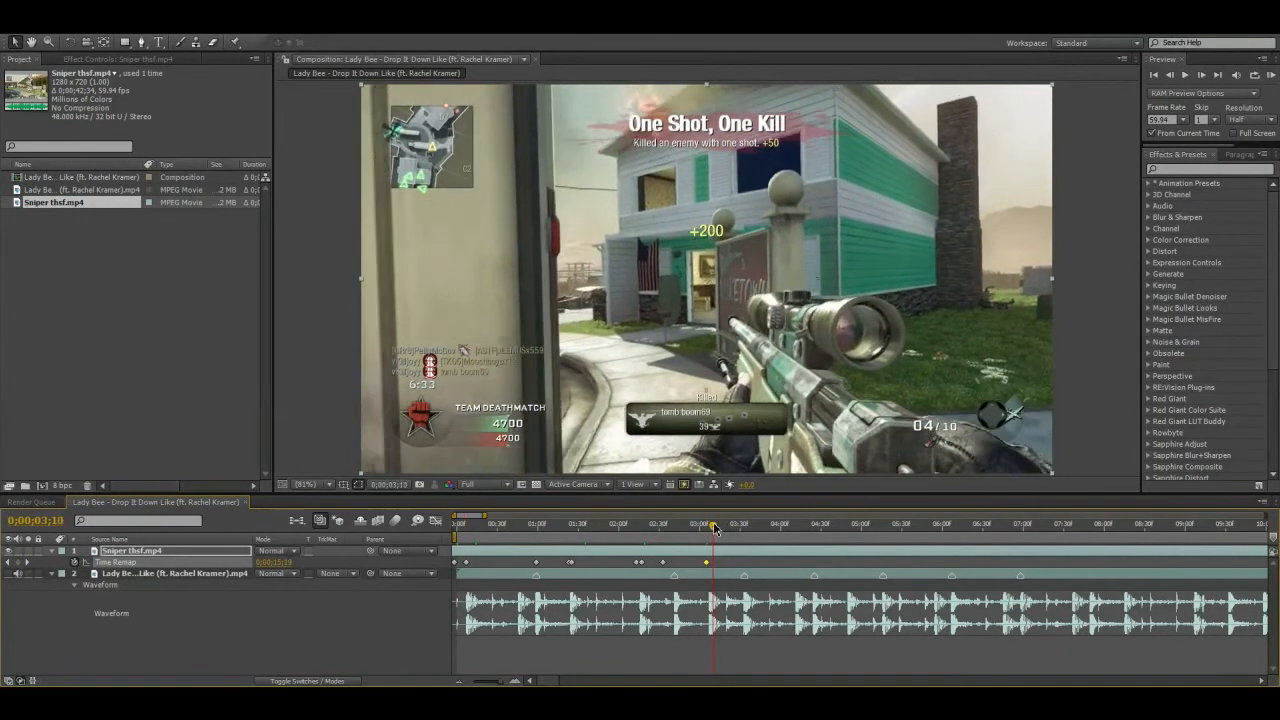
pyautogui.moveTo(725, 529); pyautogui.dragTo(735, 528)
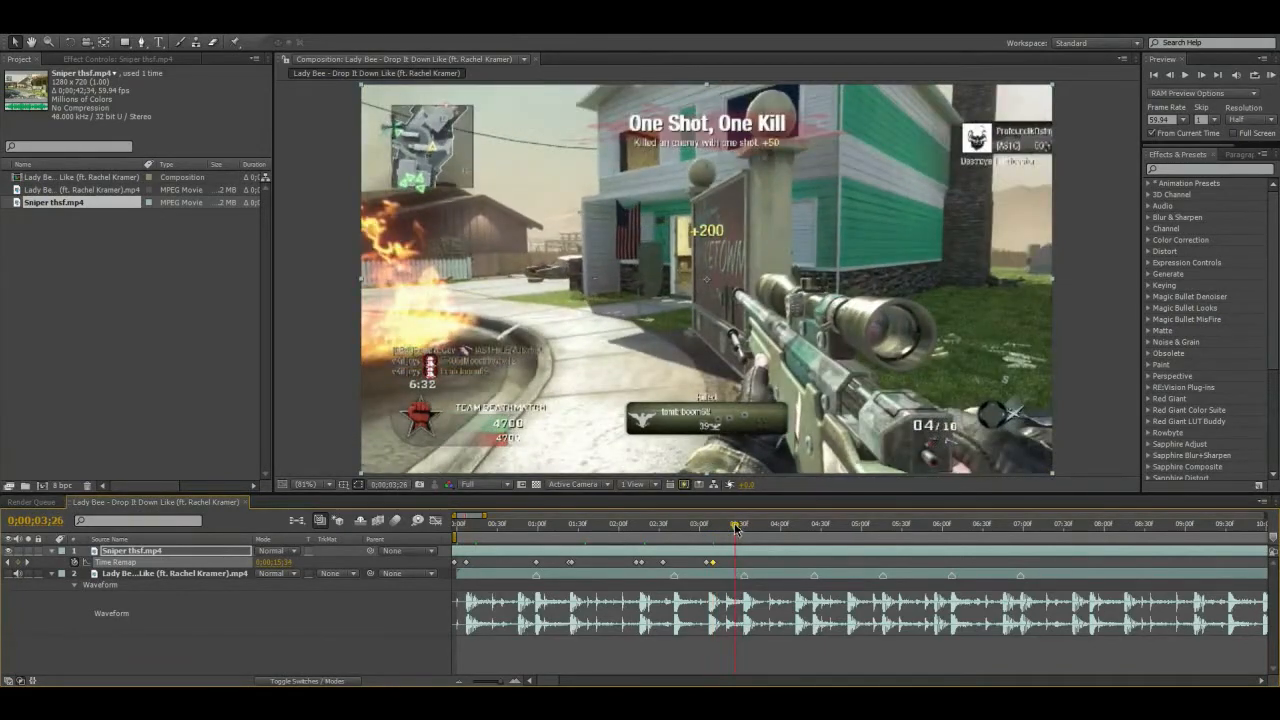
pyautogui.moveTo(727, 538); pyautogui.dragTo(738, 530)
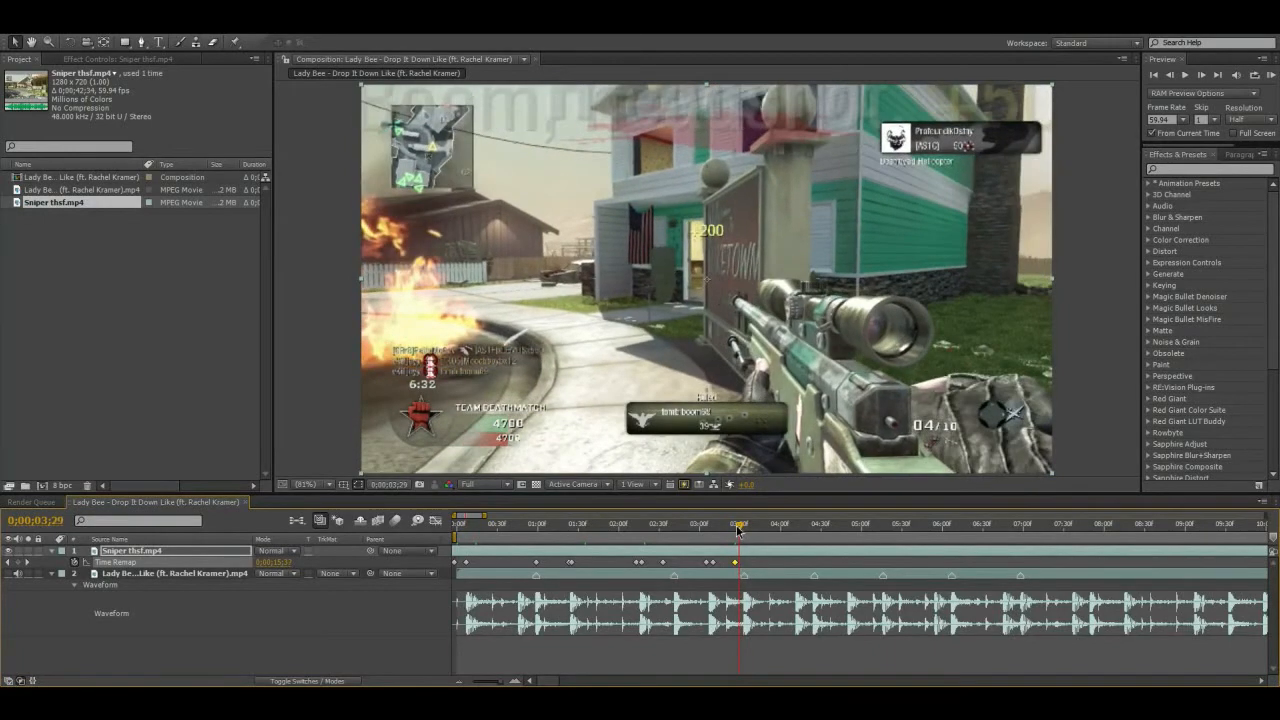
pyautogui.moveTo(727, 561); pyautogui.dragTo(826, 530)
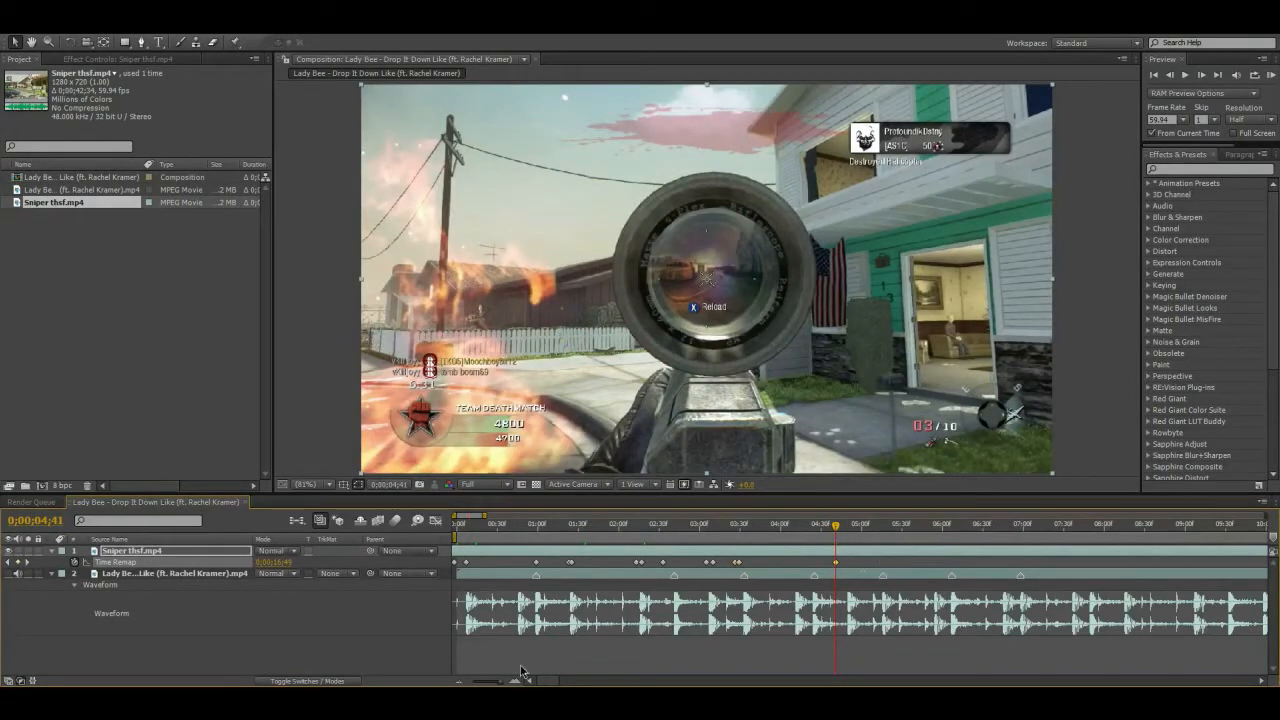
# - Move the Time Remap keyframe at 0;00;04;41, together with those after it, earlier onto the preceding song marker
pyautogui.click(459, 681)
pyautogui.moveTo(548, 681); pyautogui.dragTo(551, 681)
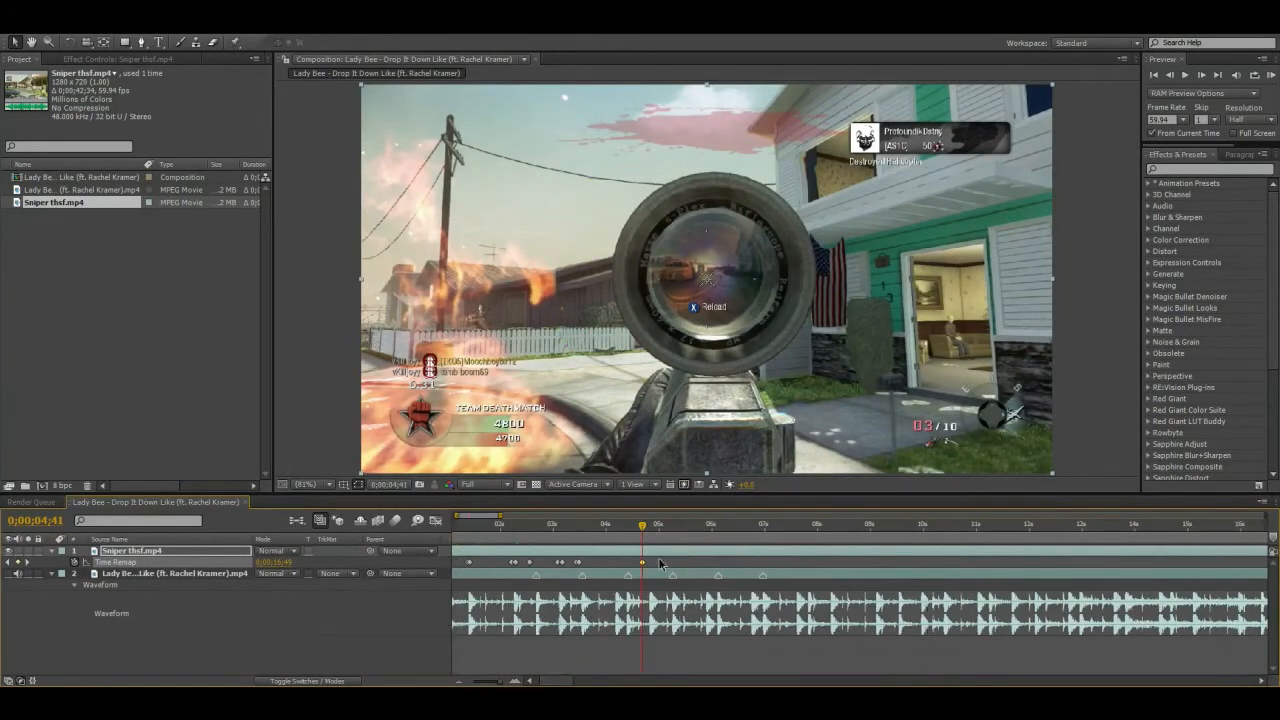
pyautogui.click(460, 681)
pyautogui.click(460, 681)
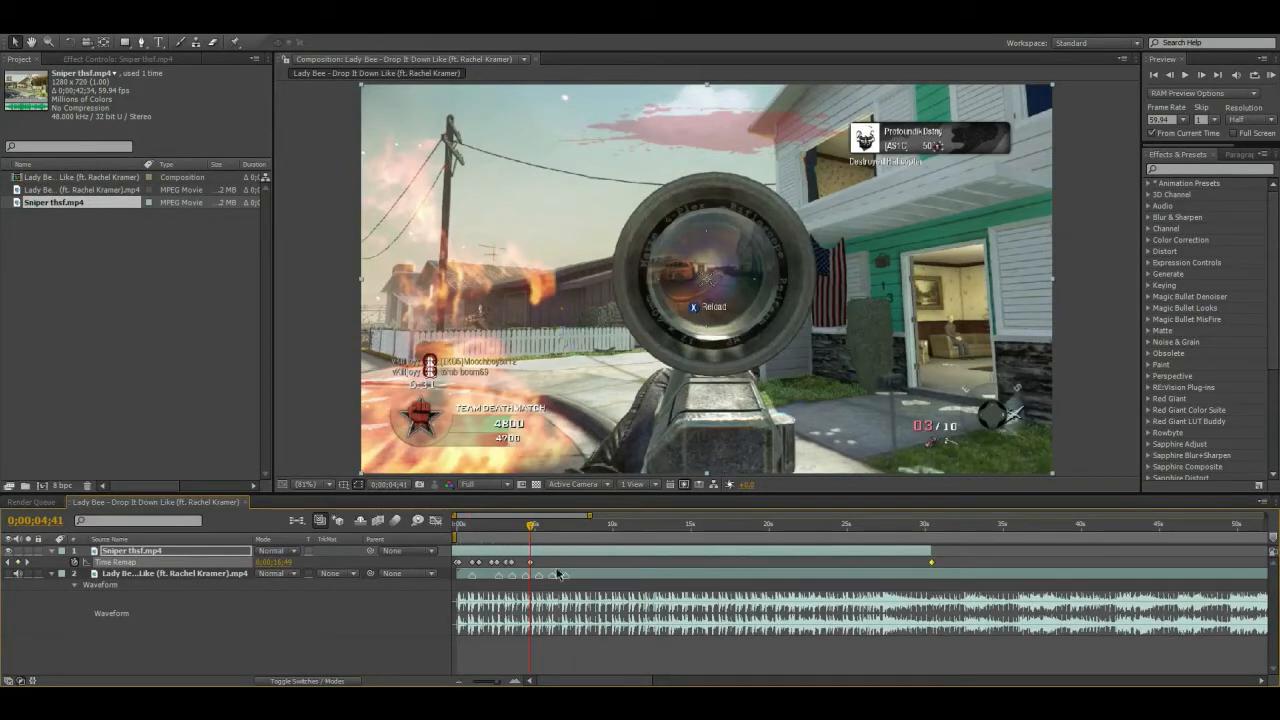
pyautogui.click(516, 681)
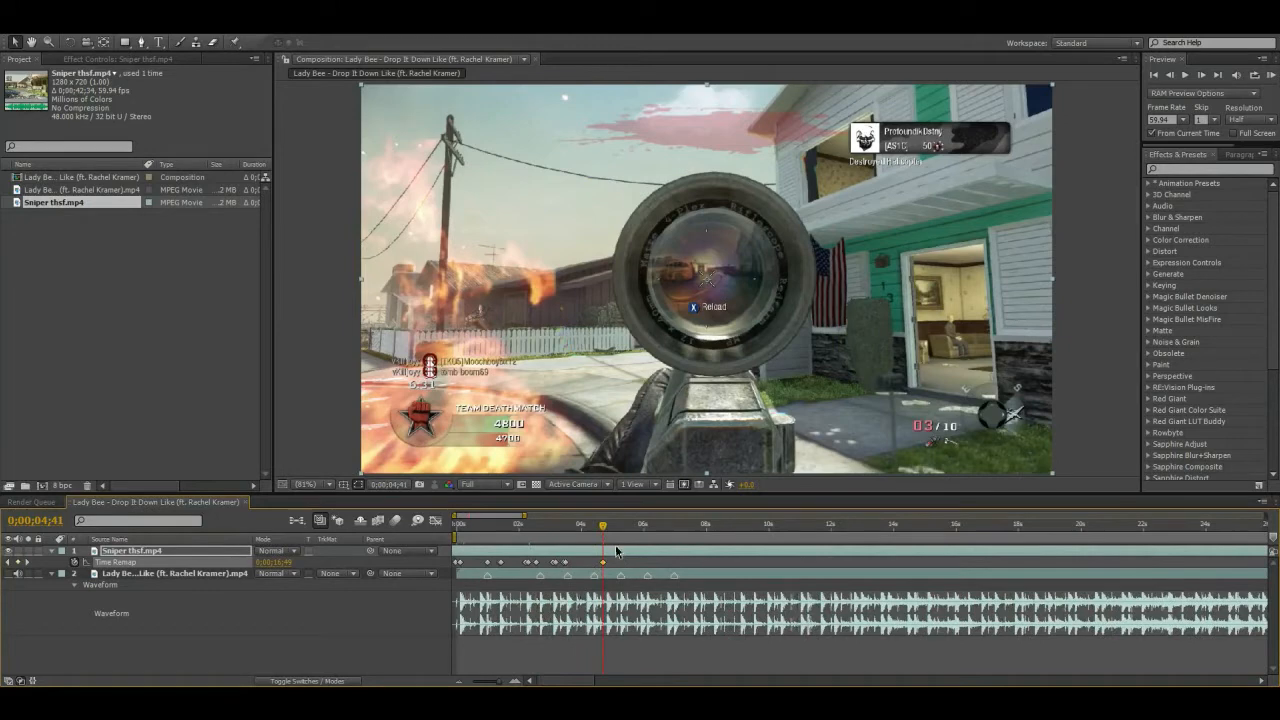
pyautogui.click(516, 681)
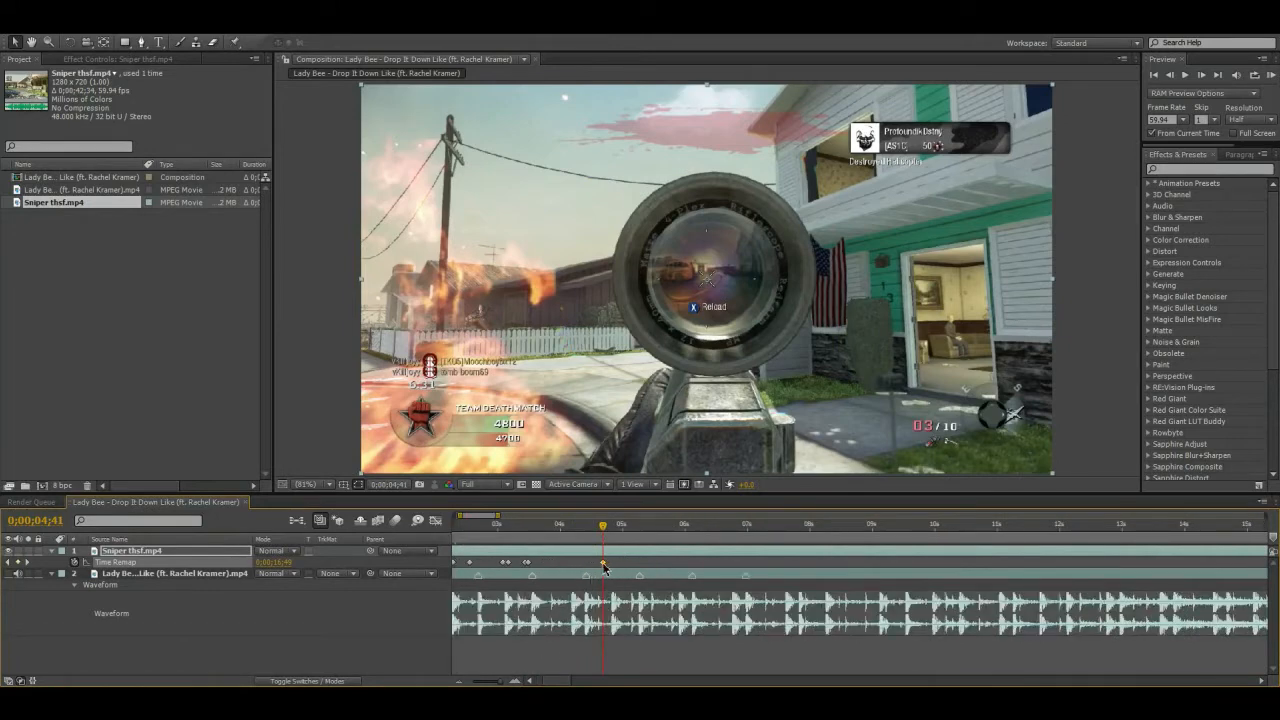
pyautogui.moveTo(604, 568); pyautogui.dragTo(586, 563)
pyautogui.moveTo(551, 683); pyautogui.dragTo(539, 683)
pyautogui.click(688, 567)
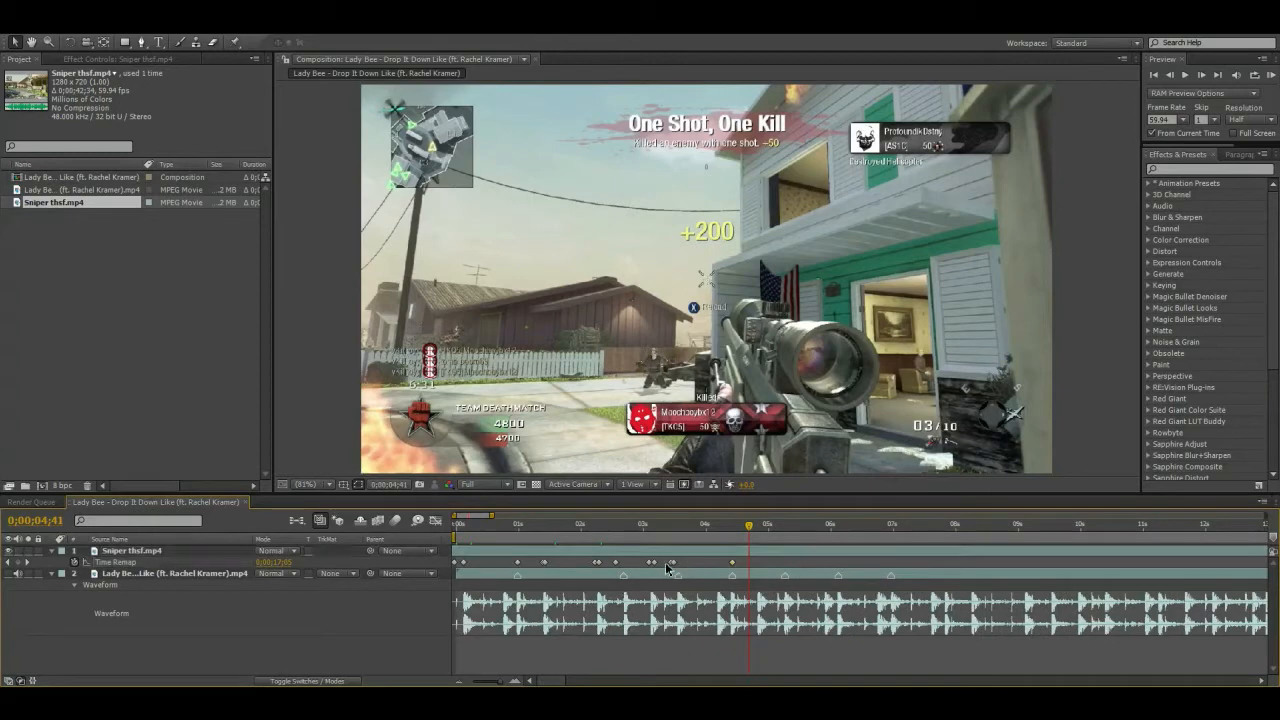
# - Move the Time Remap keyframe pair at 0;00;03;26 and 0;00;03;29 slightly later onto the nearby song marker
pyautogui.click(670, 563)
pyautogui.click(511, 683)
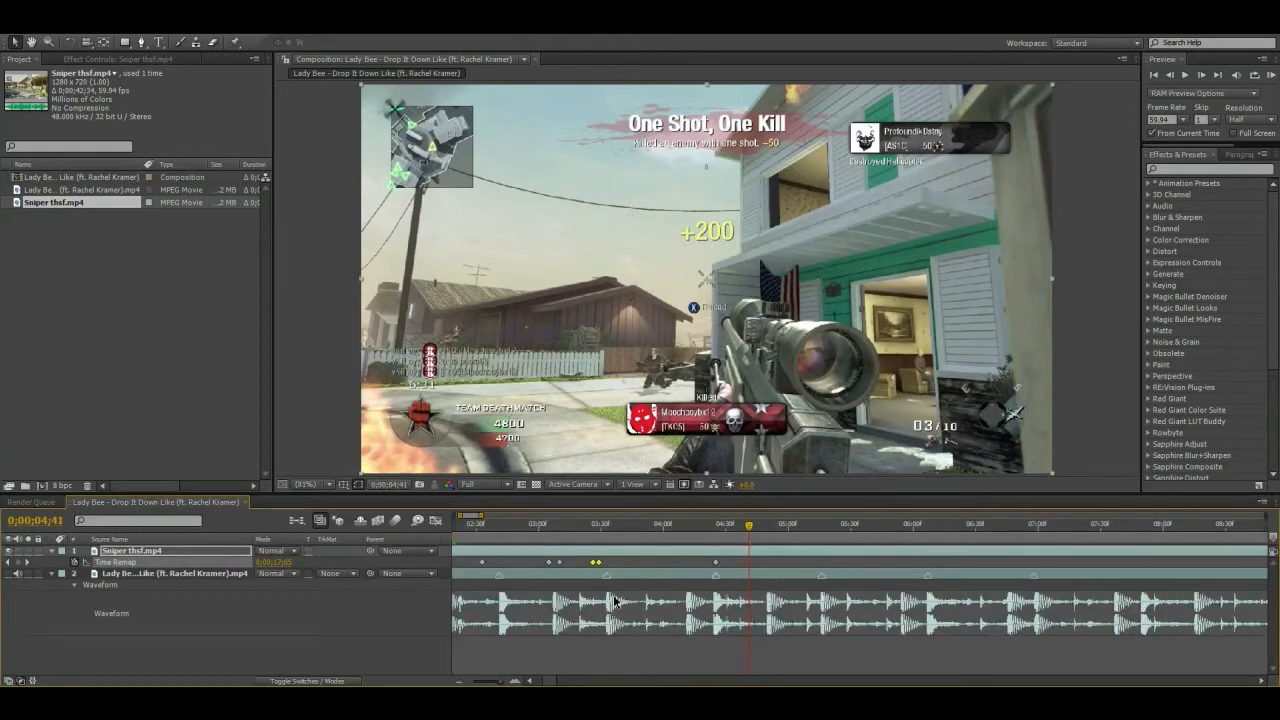
pyautogui.moveTo(594, 565); pyautogui.dragTo(610, 563)
pyautogui.click(573, 567)
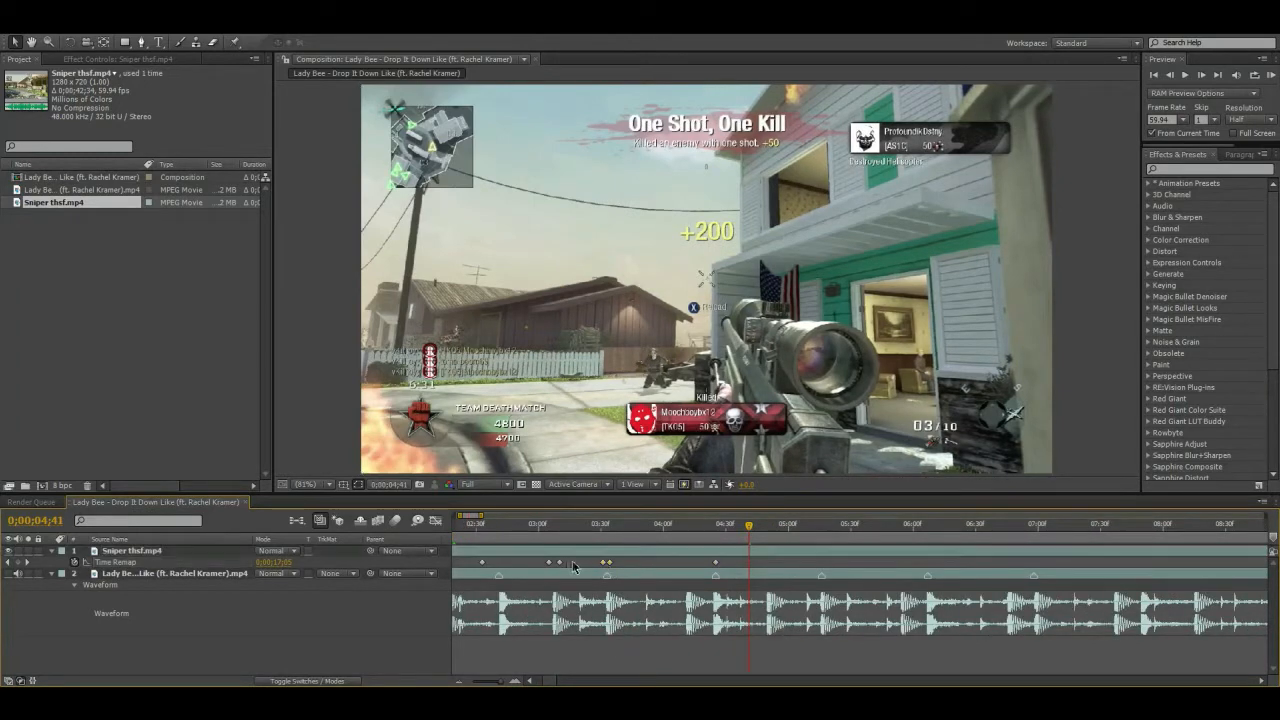
# - Bring the Time Remap keyframes at 0;00;03;05 and 0;00;03;10 closer together, just before the song's beat
pyautogui.click(461, 681)
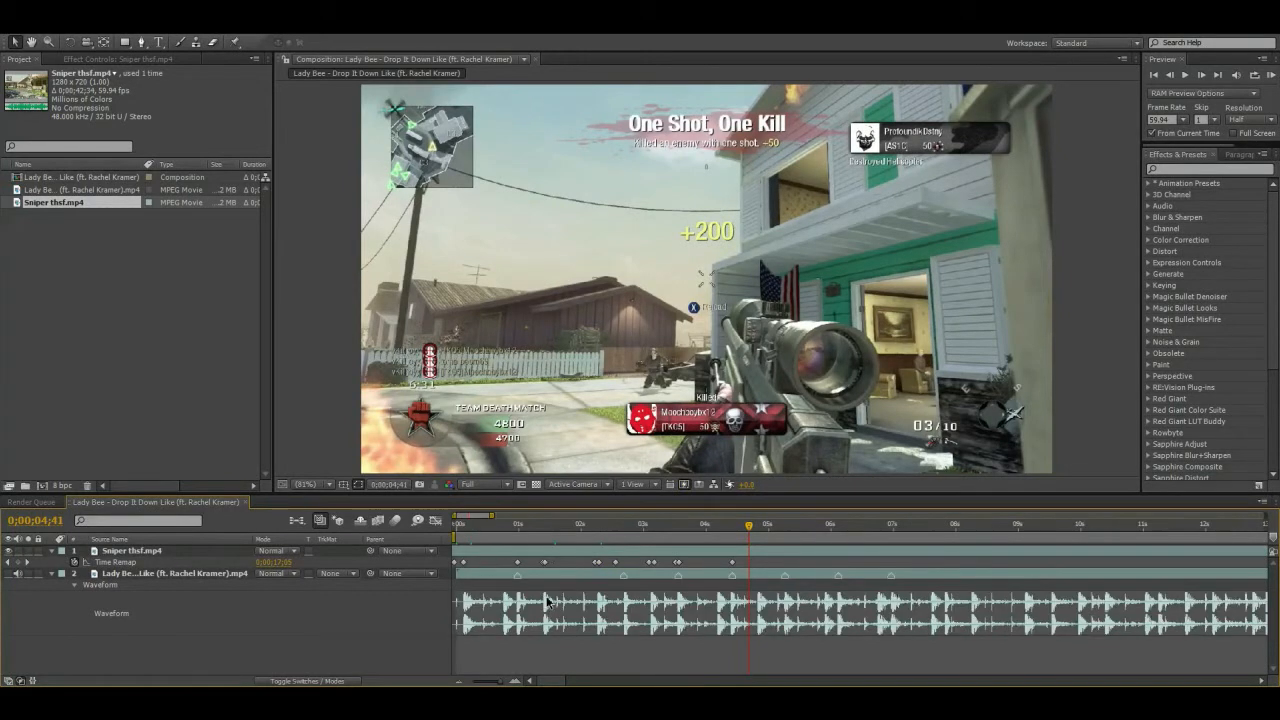
pyautogui.click(516, 680)
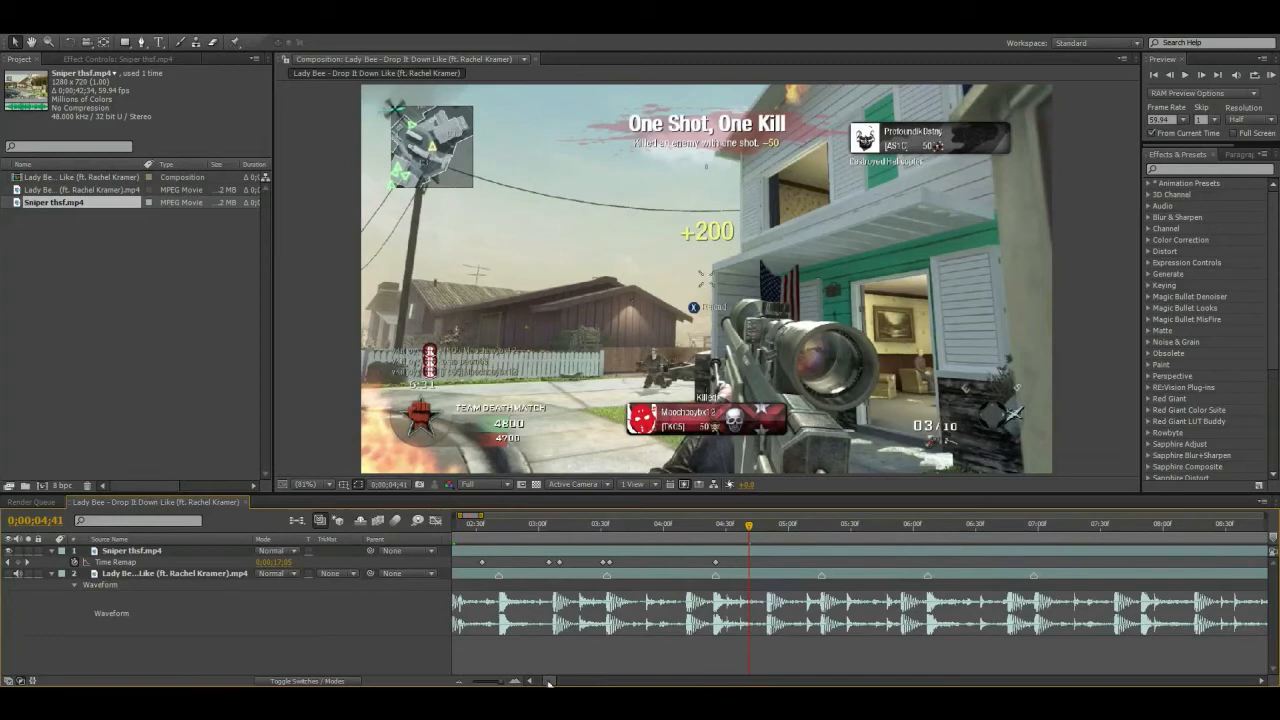
pyautogui.moveTo(548, 682); pyautogui.dragTo(539, 682)
pyautogui.click(460, 681)
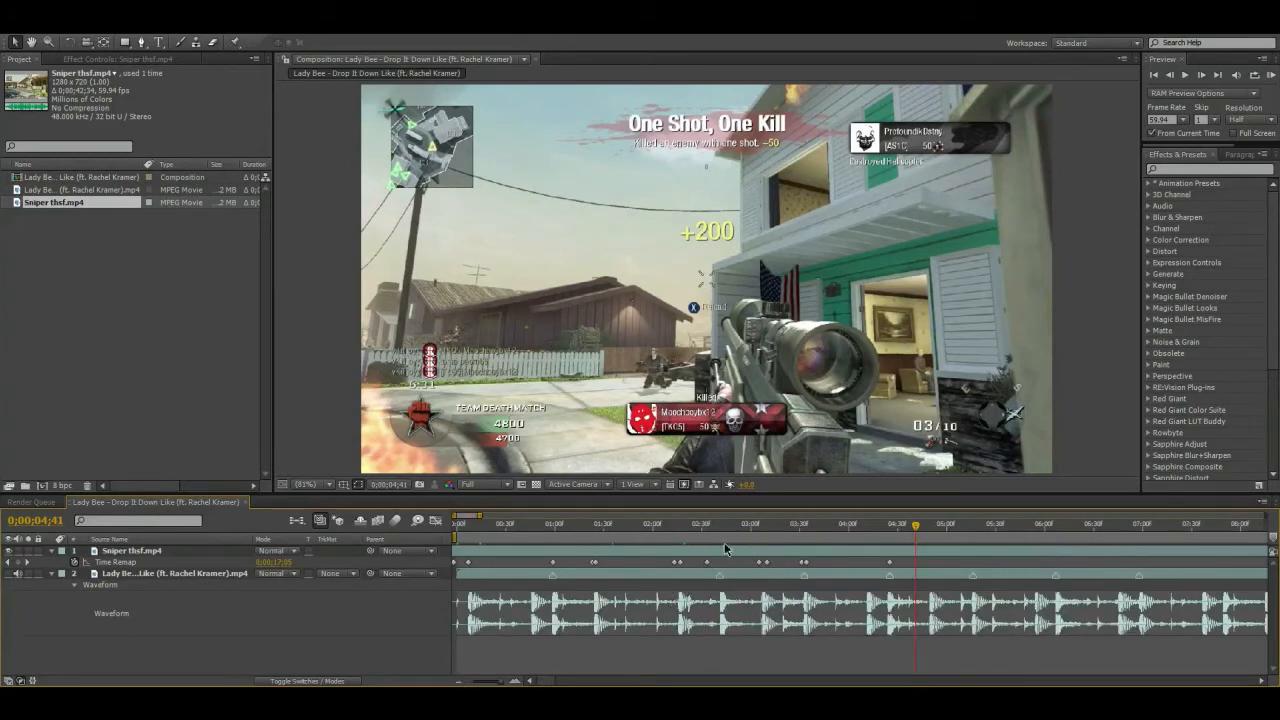
pyautogui.click(762, 563)
pyautogui.moveTo(761, 564); pyautogui.dragTo(752, 564)
# - Preview the retimed sniper clip with the song from the start of the composition
pyautogui.press('Home')
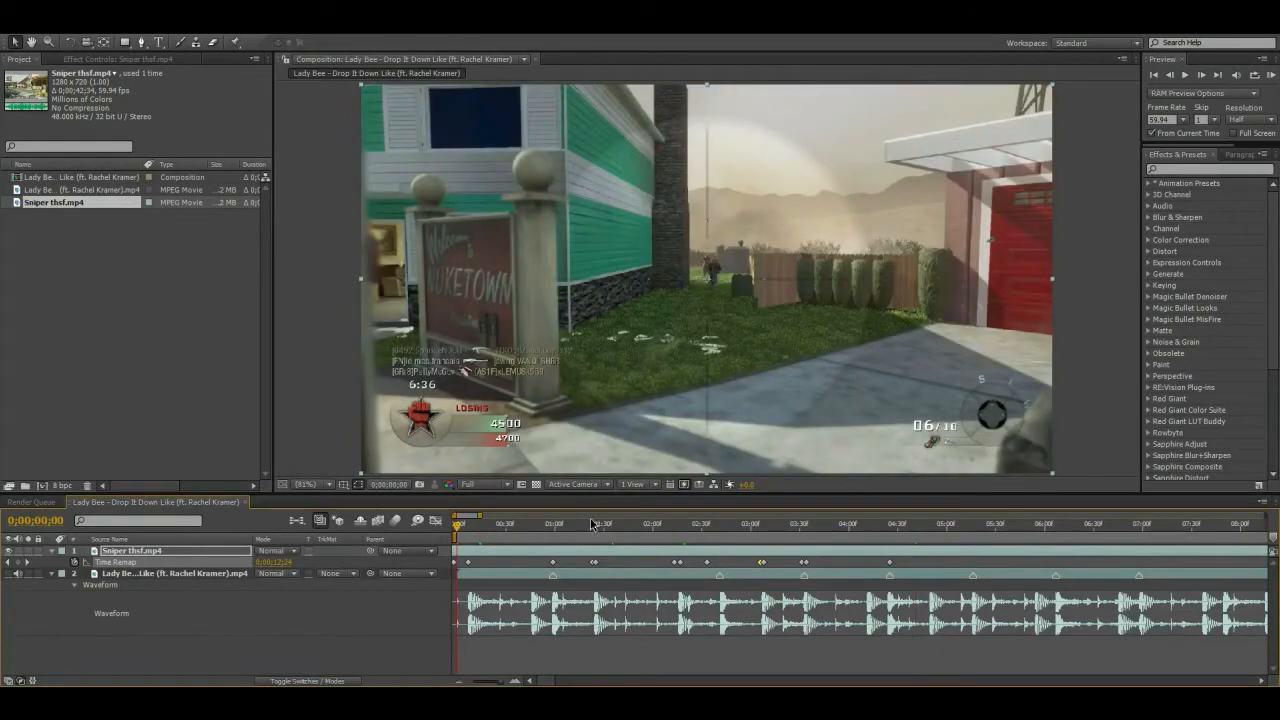
pyautogui.press('End')
pyautogui.press('Home')
pyautogui.press('space')
# - Tighten the Time Remap keyframe pair at the song marker just after 0;00;03;30 and preview the edit from the start
pyautogui.moveTo(797, 537); pyautogui.dragTo(803, 572)
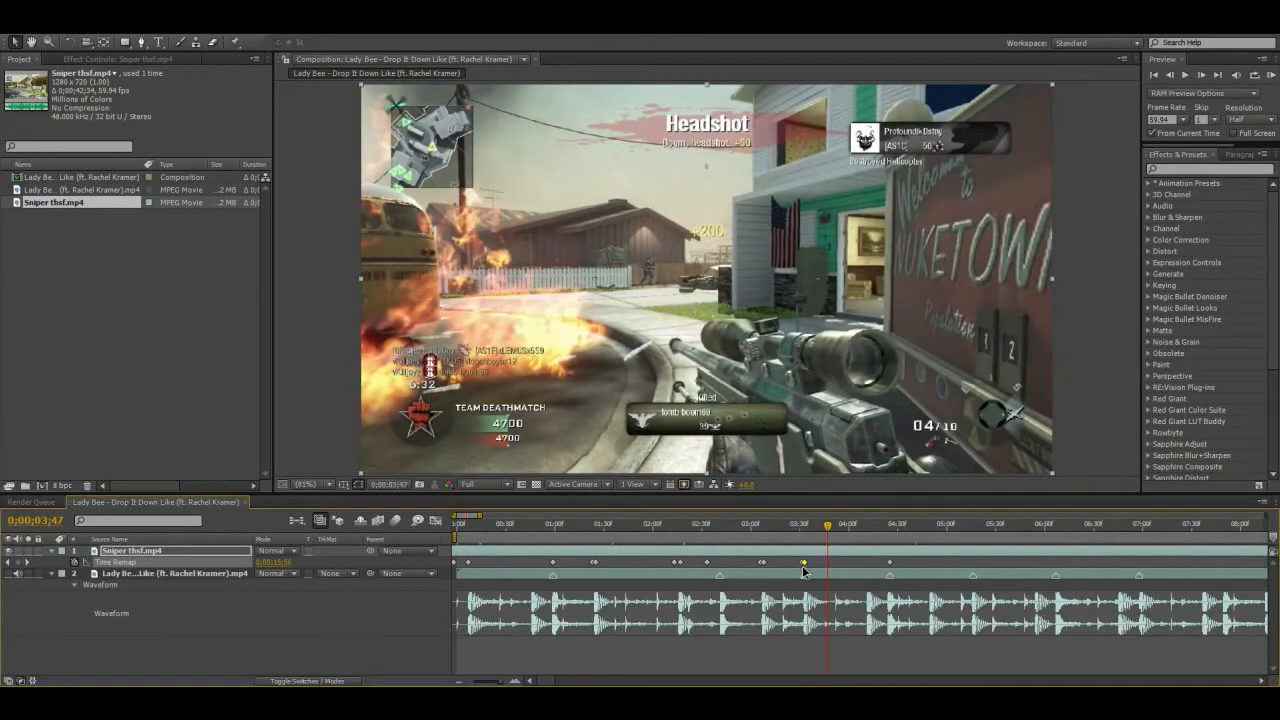
pyautogui.press('Home')
pyautogui.press('KP_0')
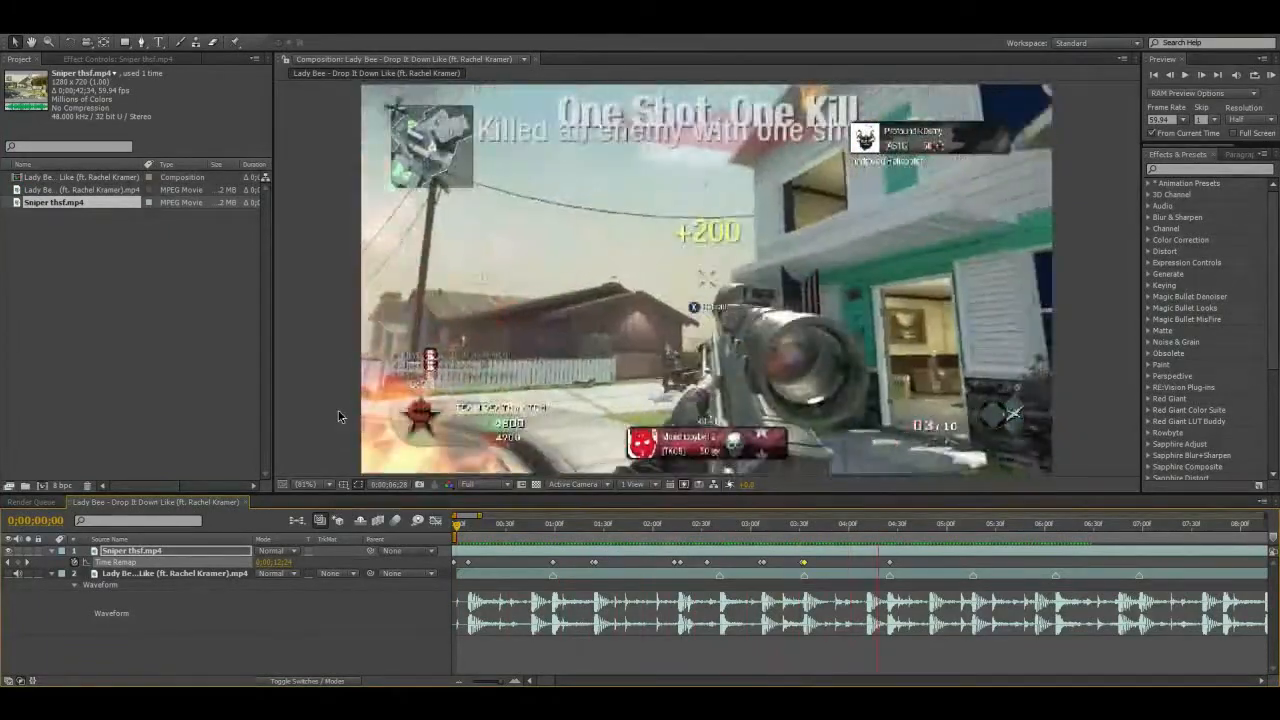
pyautogui.press('space')
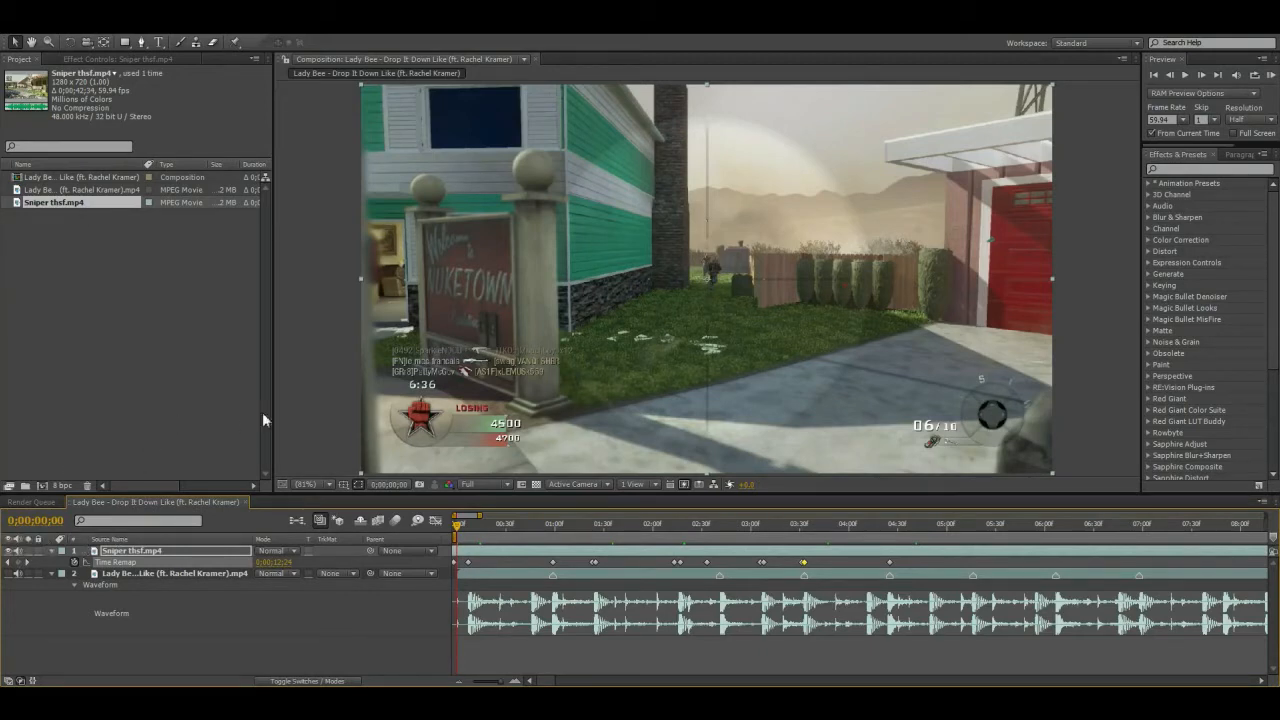
# - Trim the end of the Sniper thsf.mp4 layer to the song marker at 0;00;05;16 and preview the result
pyautogui.moveTo(945, 530); pyautogui.dragTo(975, 533)
pyautogui.hotkey('alt', ']')
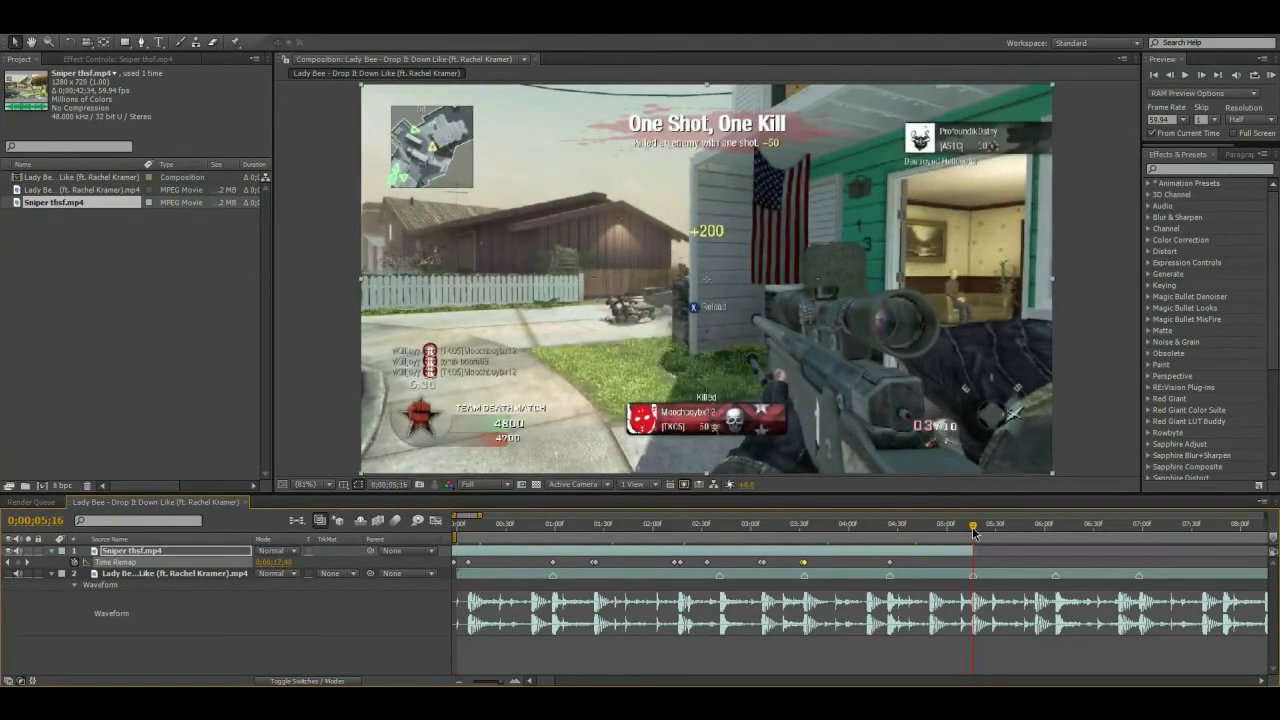
pyautogui.moveTo(735, 530); pyautogui.dragTo(346, 552)
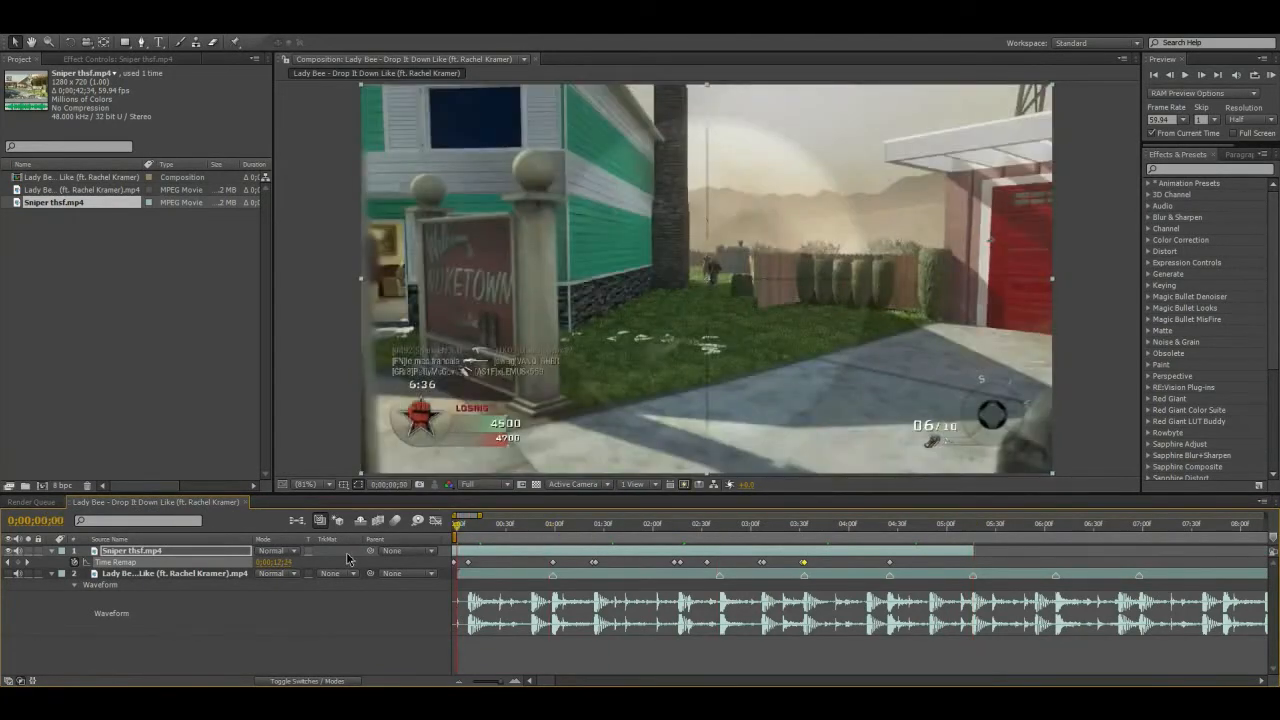
pyautogui.press('KP_0')
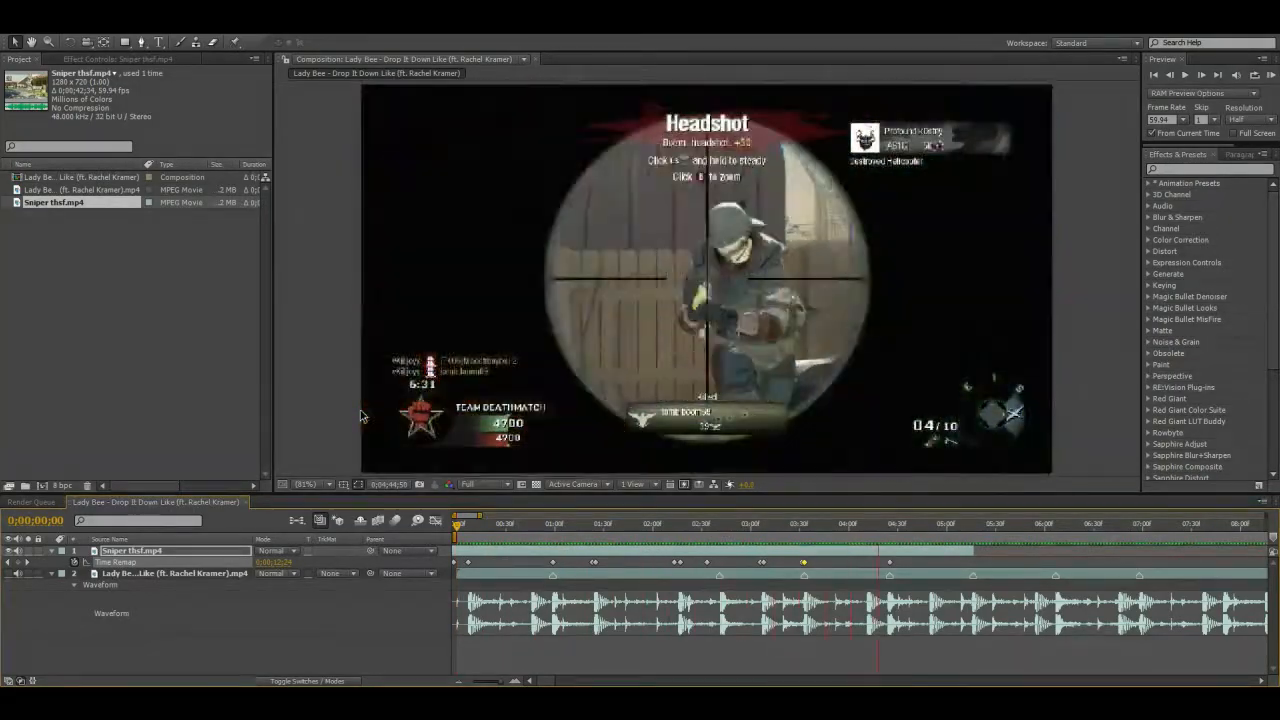
pyautogui.press('space')
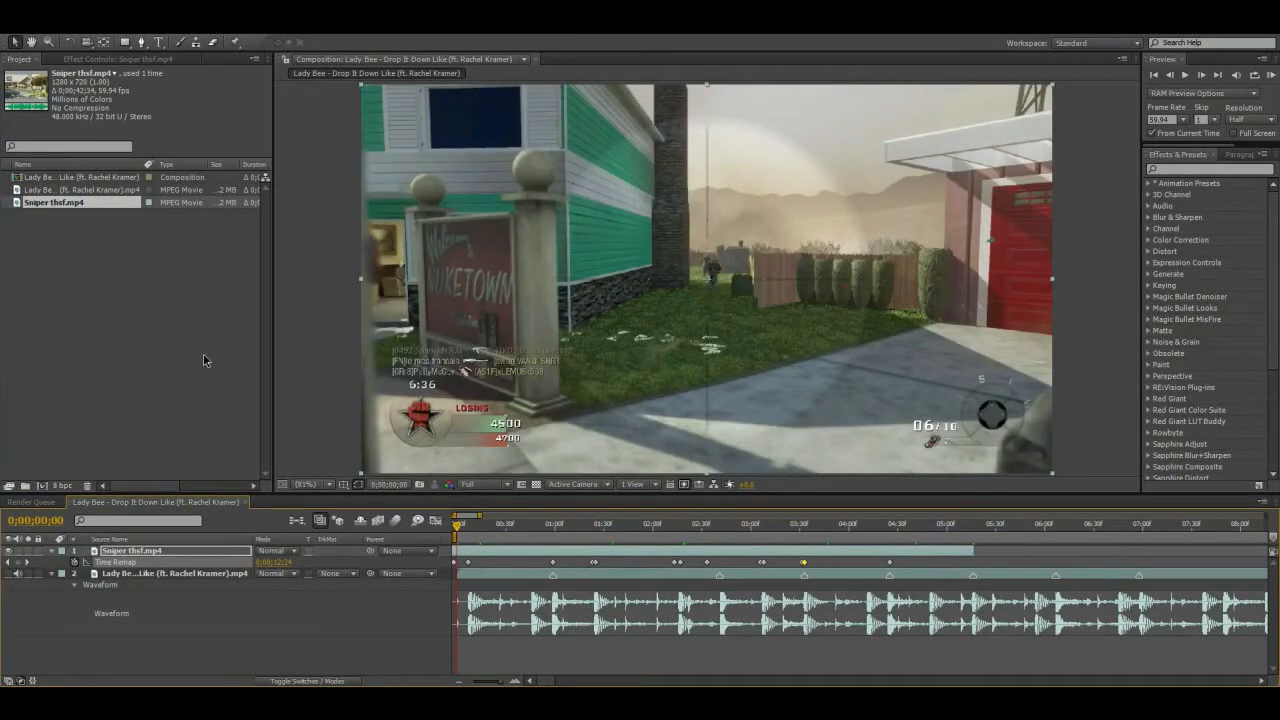
# - Start importing a file and browse from the Sniper footage folder to the After Effects folder inside Editing
pyautogui.doubleClick(113, 325)
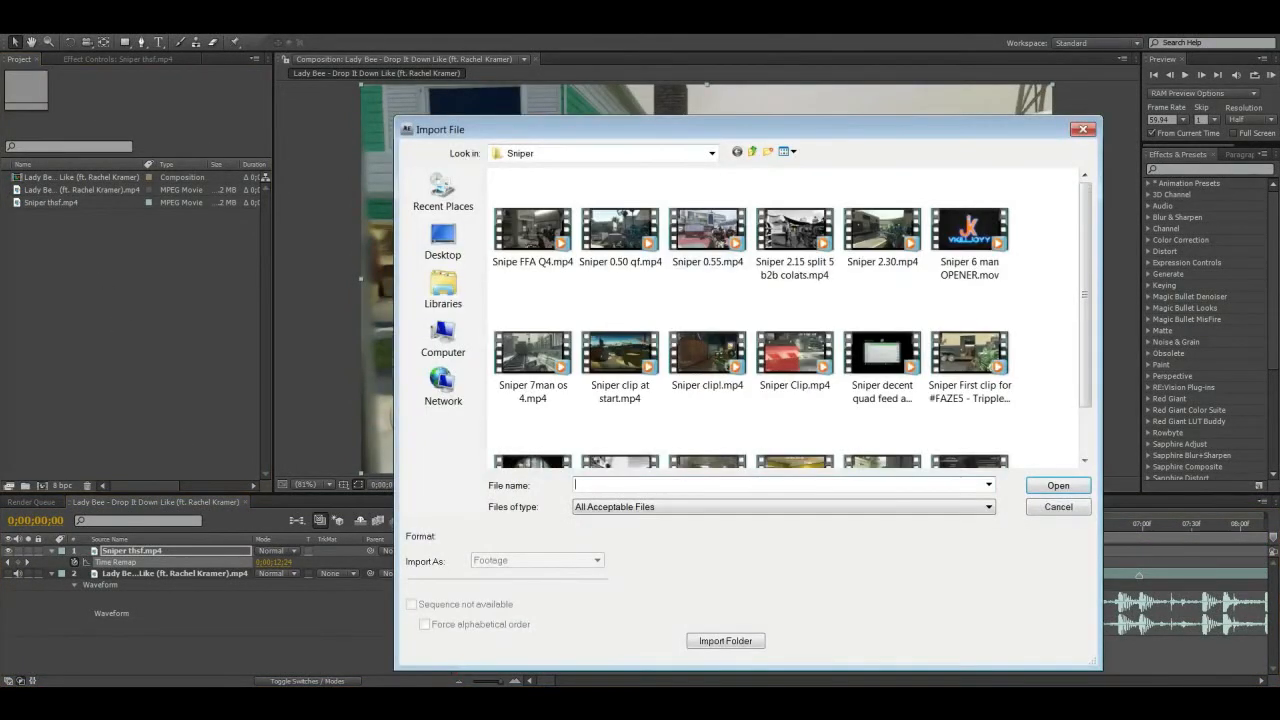
pyautogui.click(753, 151)
pyautogui.click(753, 151)
pyautogui.click(753, 151)
pyautogui.click(753, 151)
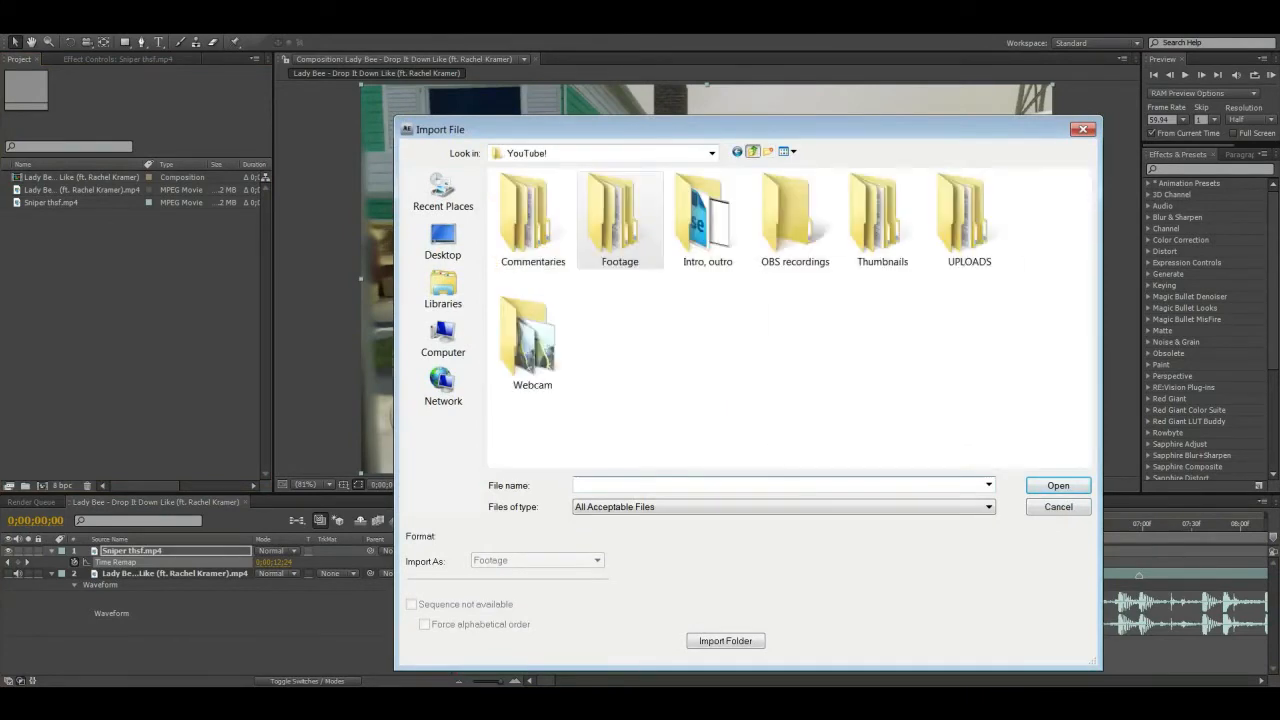
pyautogui.click(753, 151)
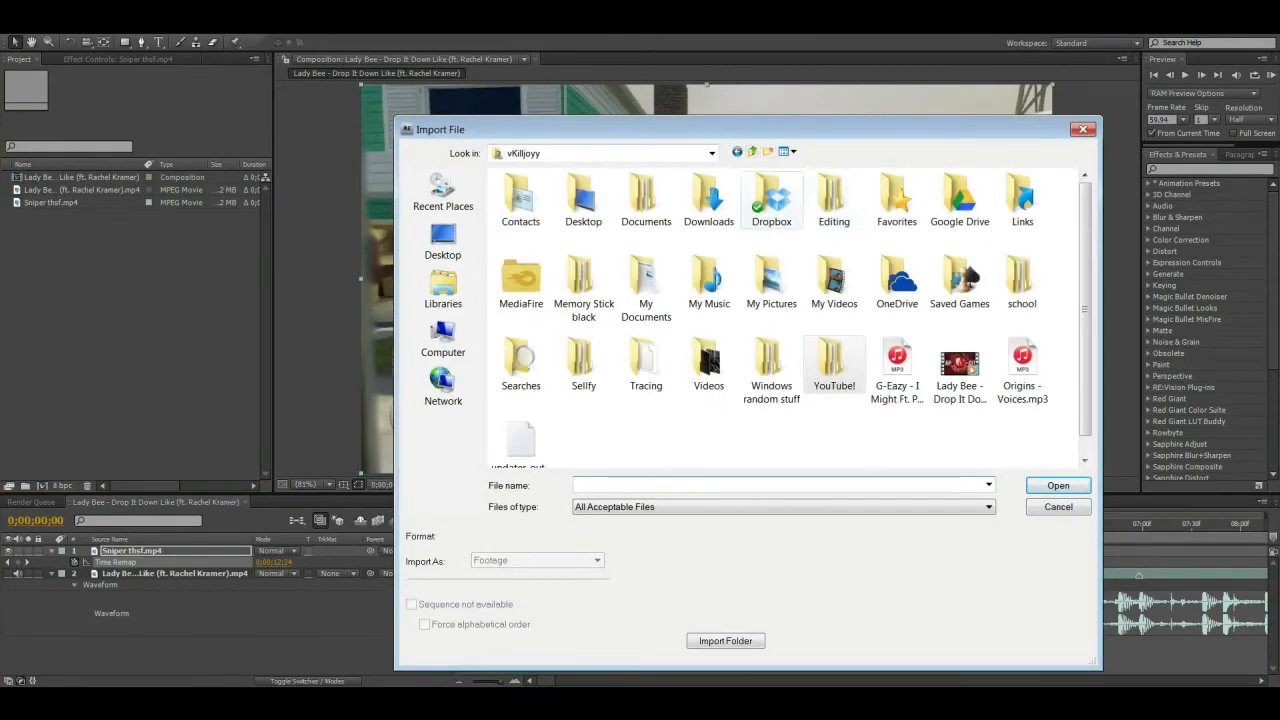
pyautogui.doubleClick(832, 195)
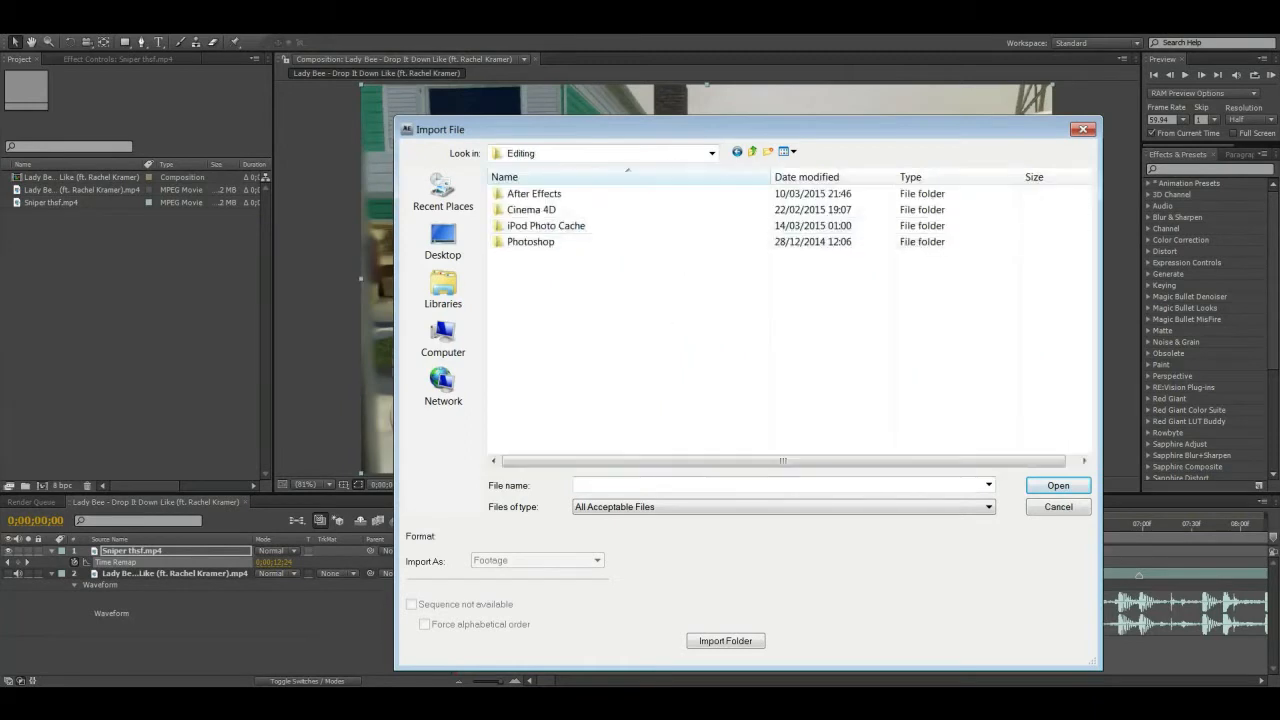
pyautogui.doubleClick(832, 193)
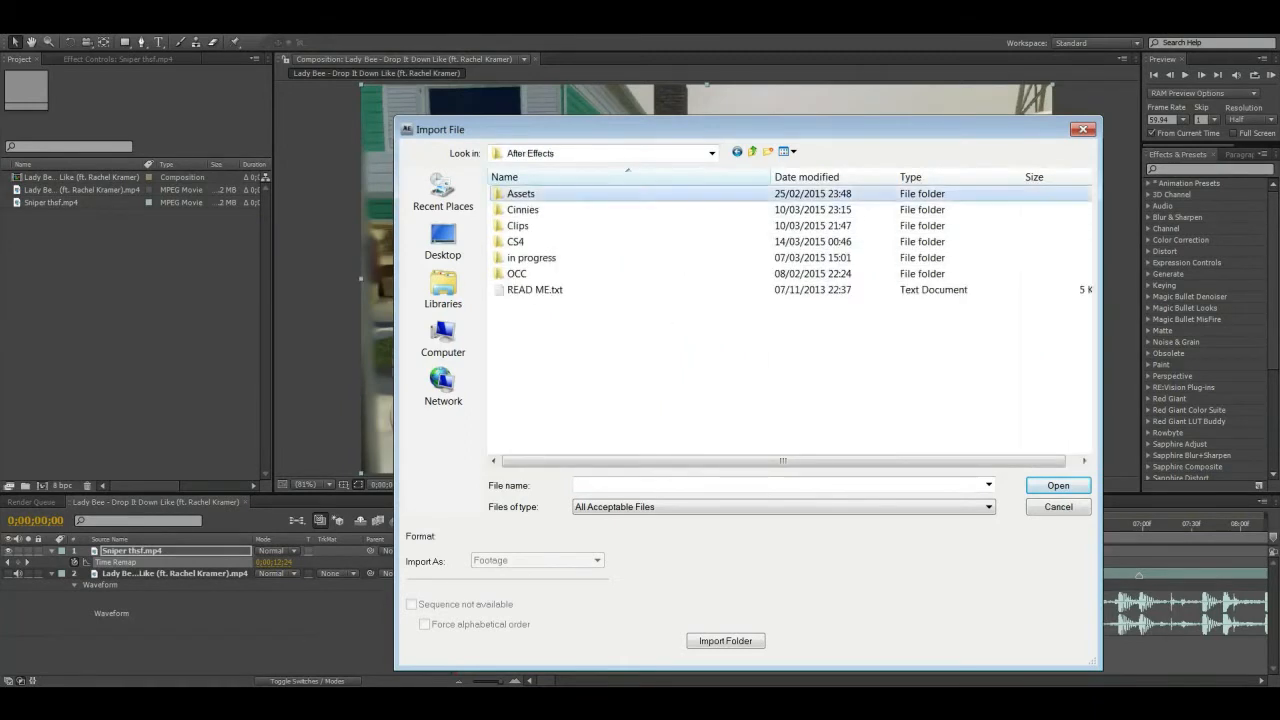
# - Import l96a1.mp3 from the Black Ops Snipers folder in the Sounds assets
pyautogui.doubleClick(832, 193)
pyautogui.doubleClick(832, 369)
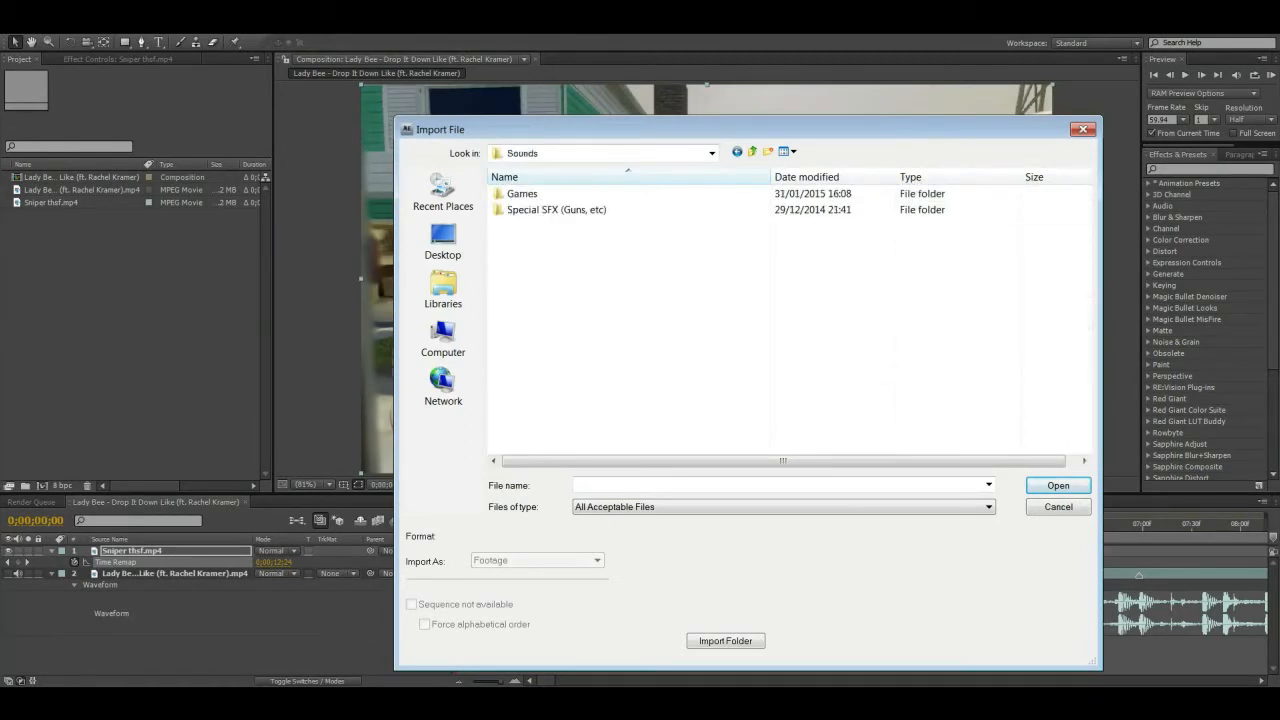
pyautogui.doubleClick(832, 193)
pyautogui.doubleClick(832, 209)
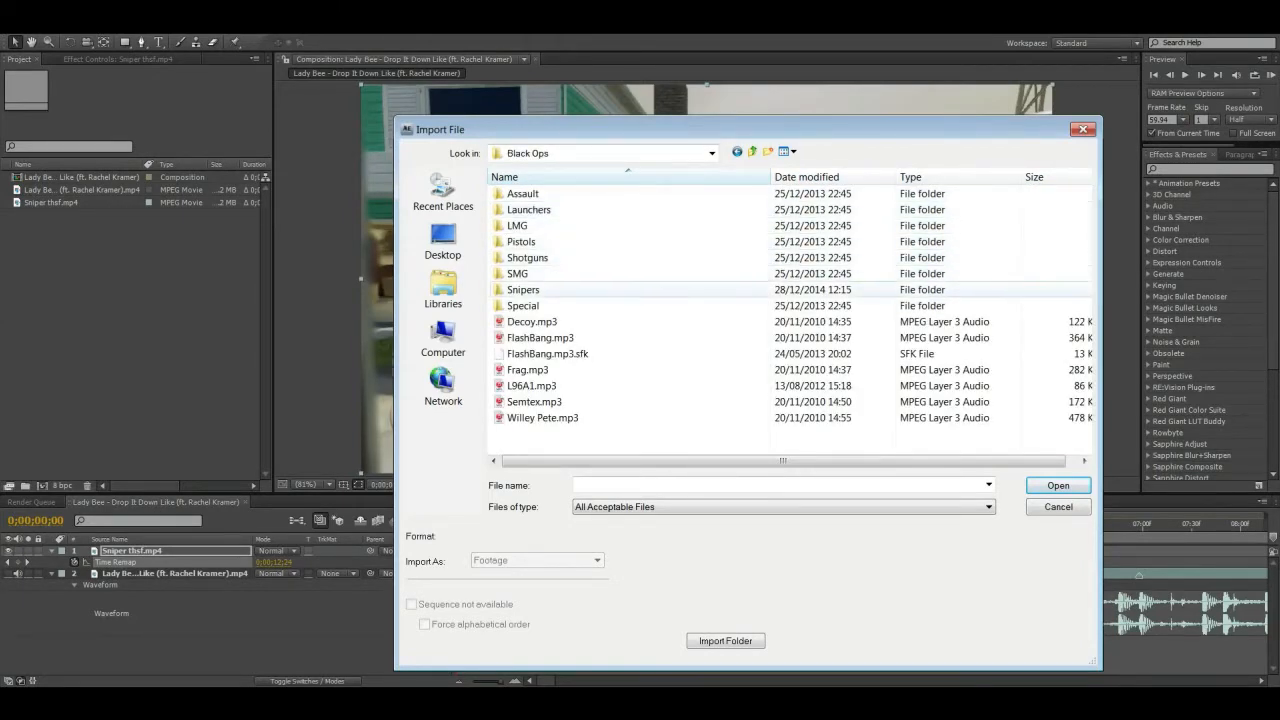
pyautogui.doubleClick(832, 289)
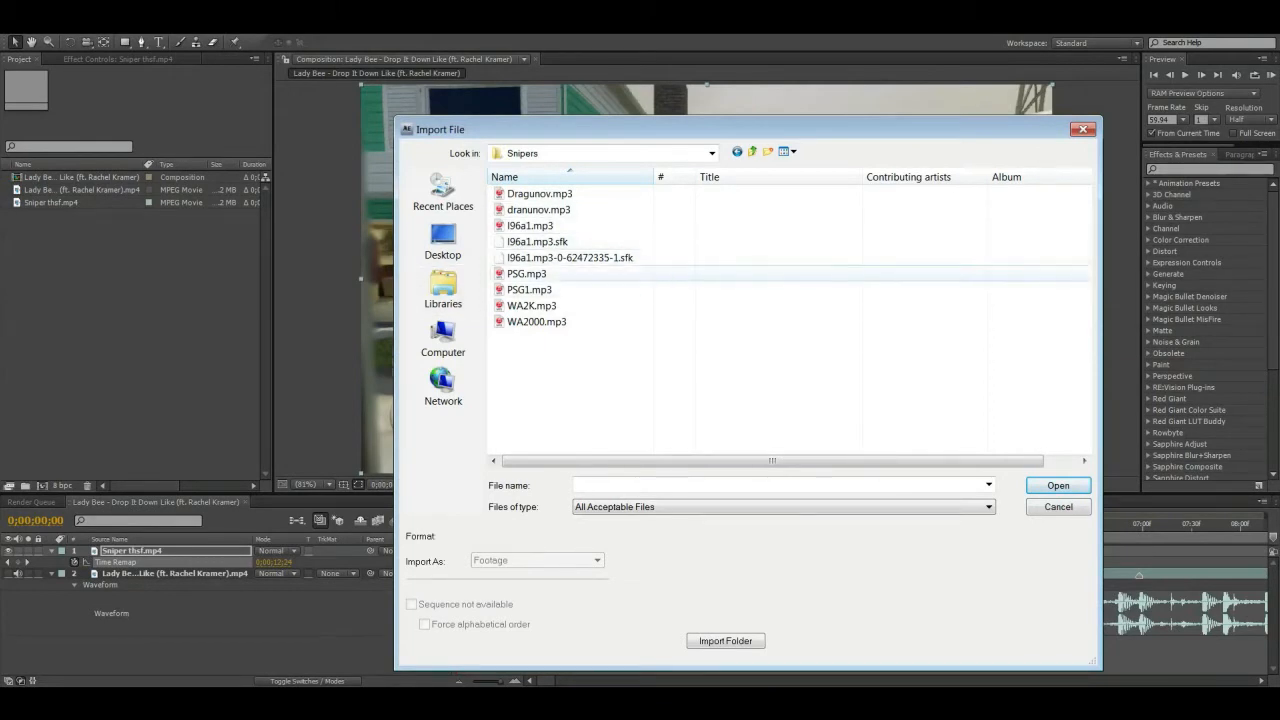
pyautogui.click(530, 226)
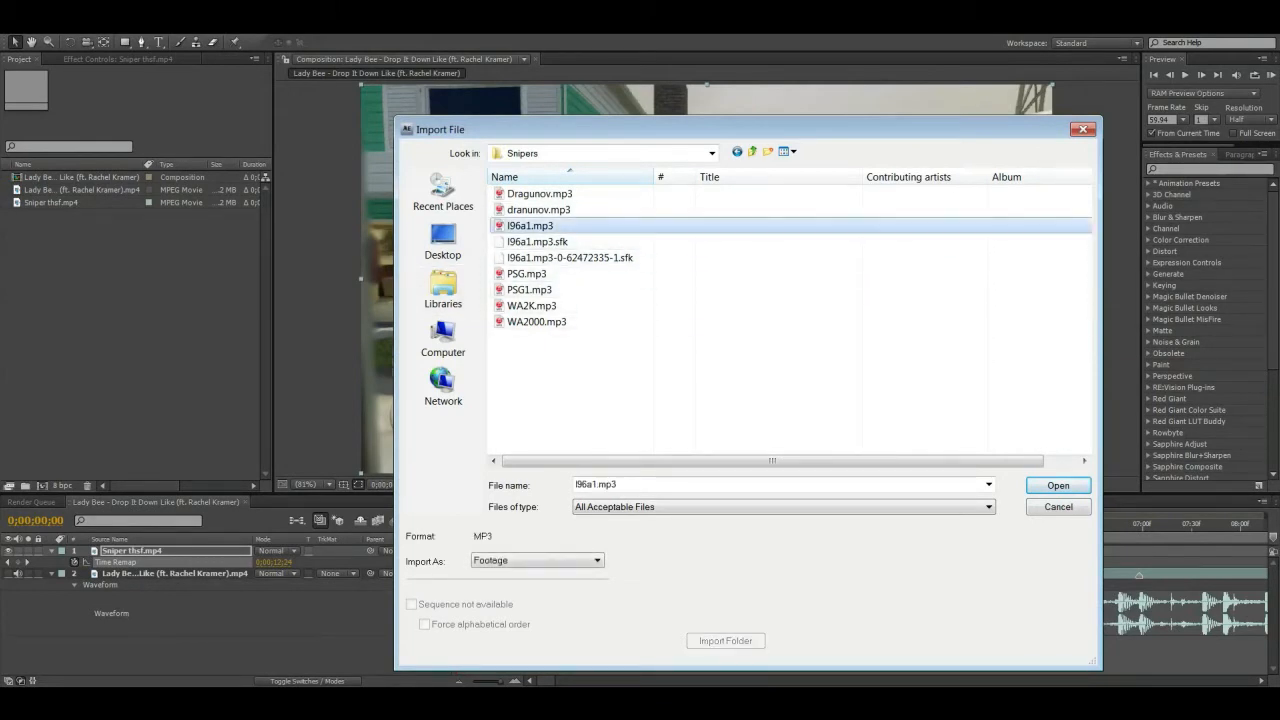
pyautogui.press('Return')
# - Add l96a1.mp3 as the top layer of the composition, display its waveform and go to its first gunshot at 0;00;00;21
pyautogui.moveTo(38, 180); pyautogui.dragTo(86, 543)
pyautogui.moveTo(91, 549); pyautogui.dragTo(92, 551)
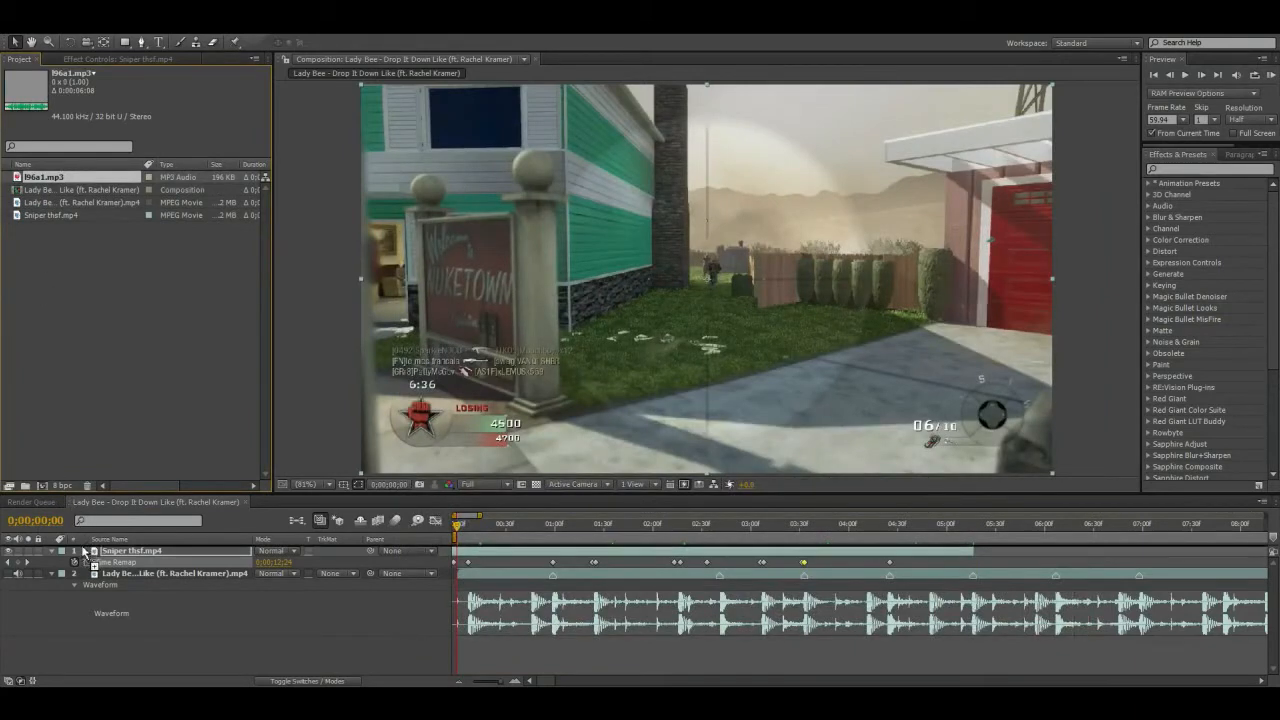
pyautogui.press('l')
pyautogui.press('l')
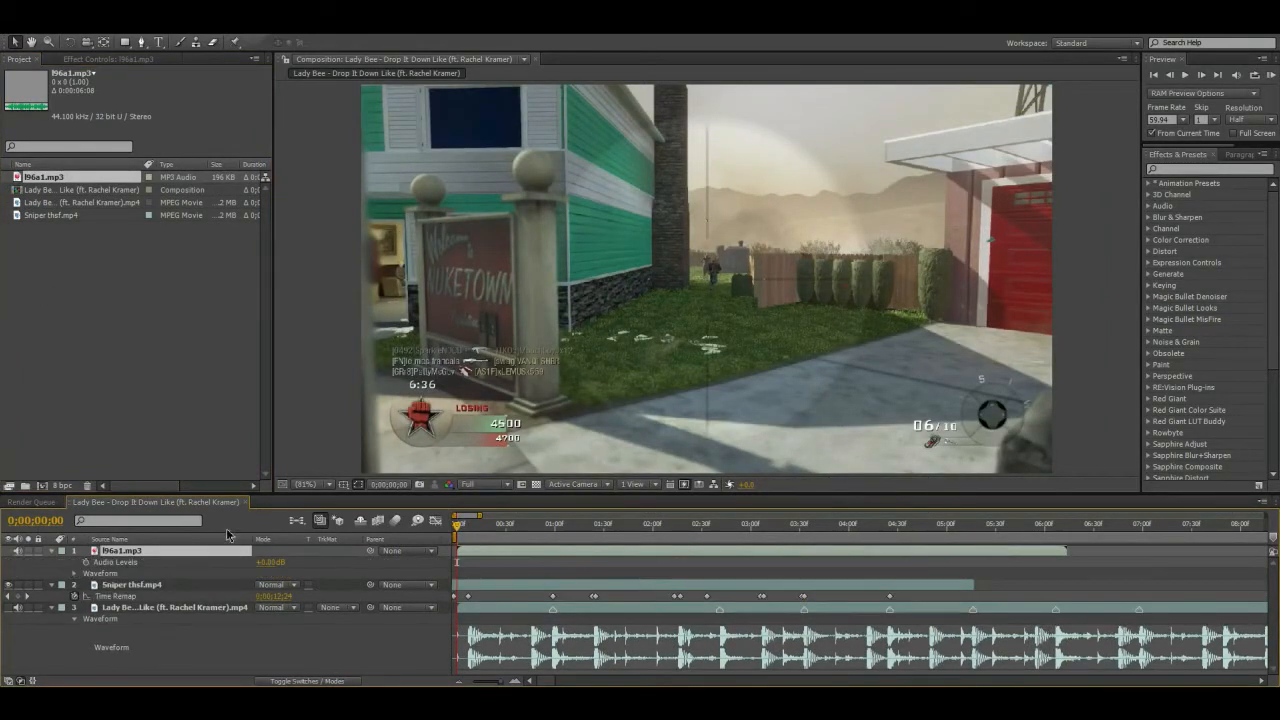
pyautogui.moveTo(479, 540); pyautogui.dragTo(491, 540)
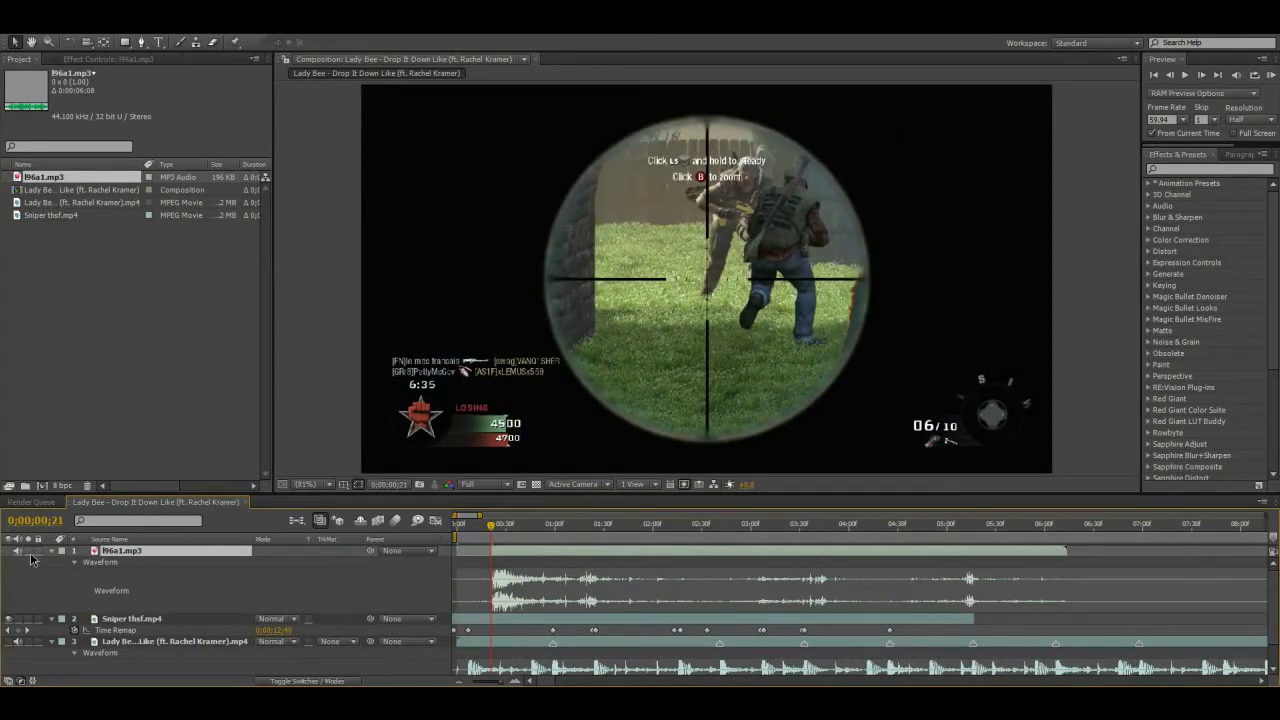
# - Trim the end of l96a1.mp3 to 0;00;01;13, start it at the first song marker and go to the marker at 0;00;02;41
pyautogui.moveTo(488, 523); pyautogui.dragTo(577, 546)
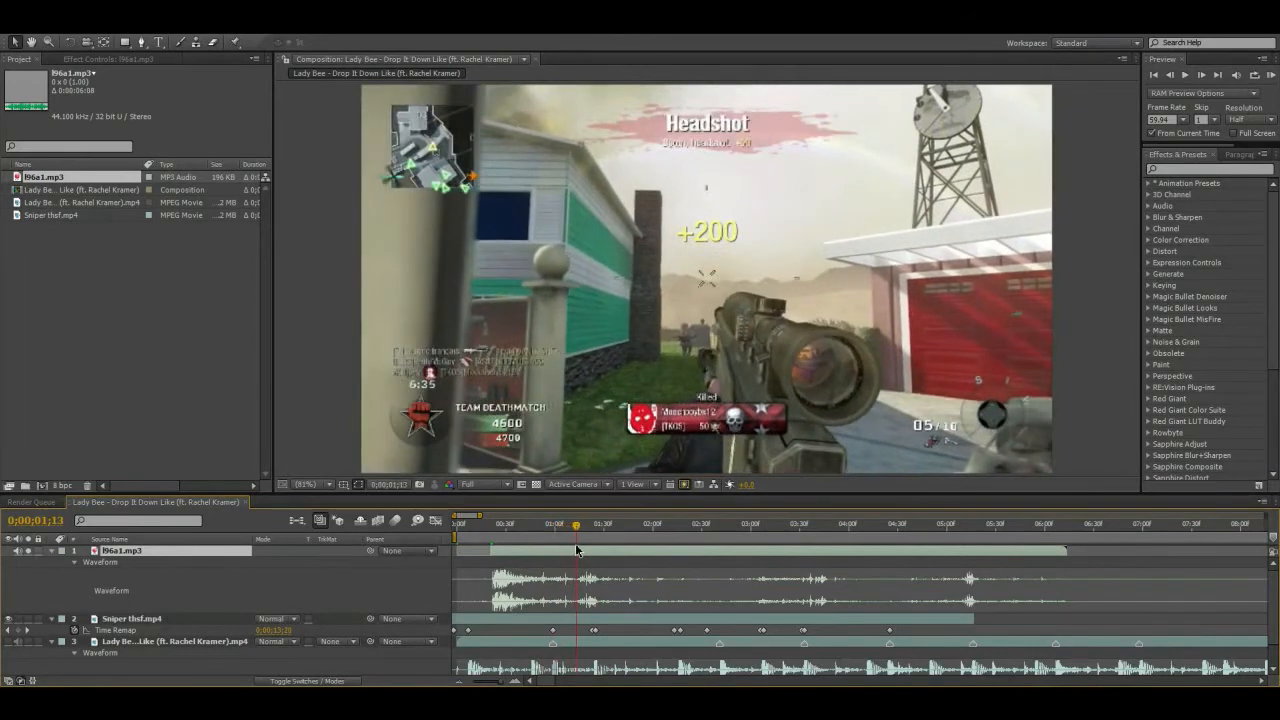
pyautogui.hotkey('alt', ']')
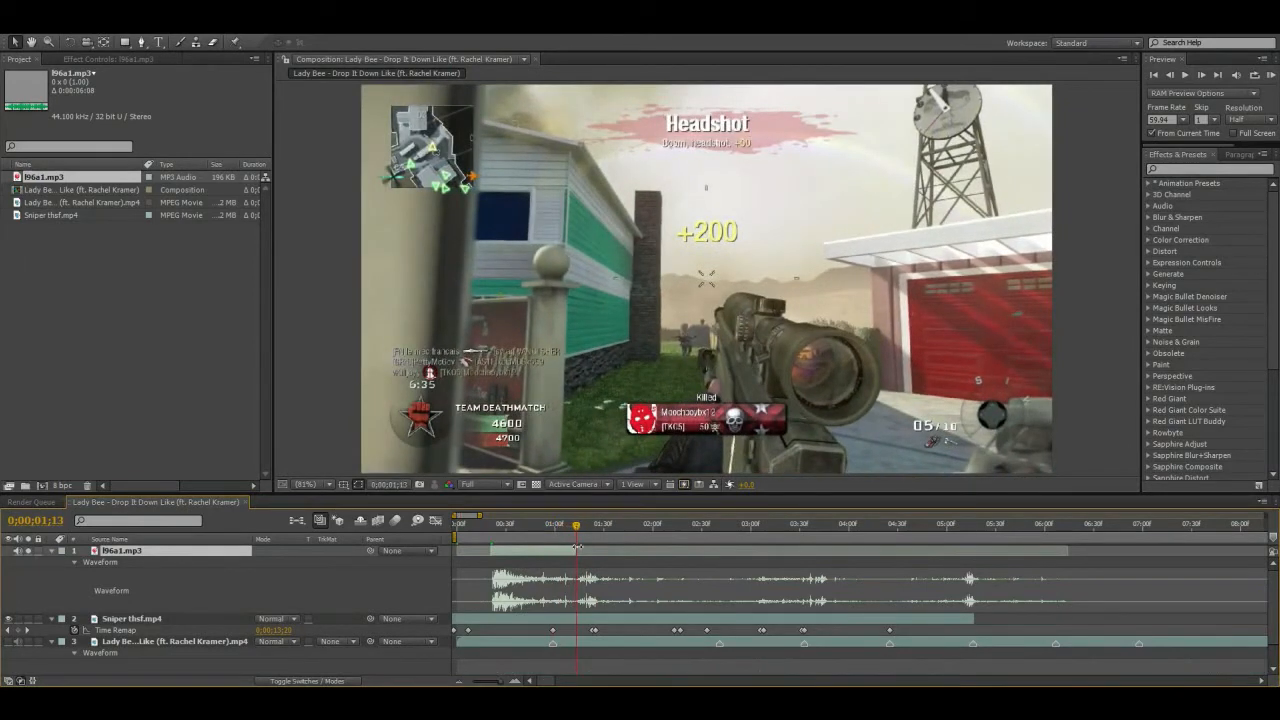
pyautogui.click(50, 552)
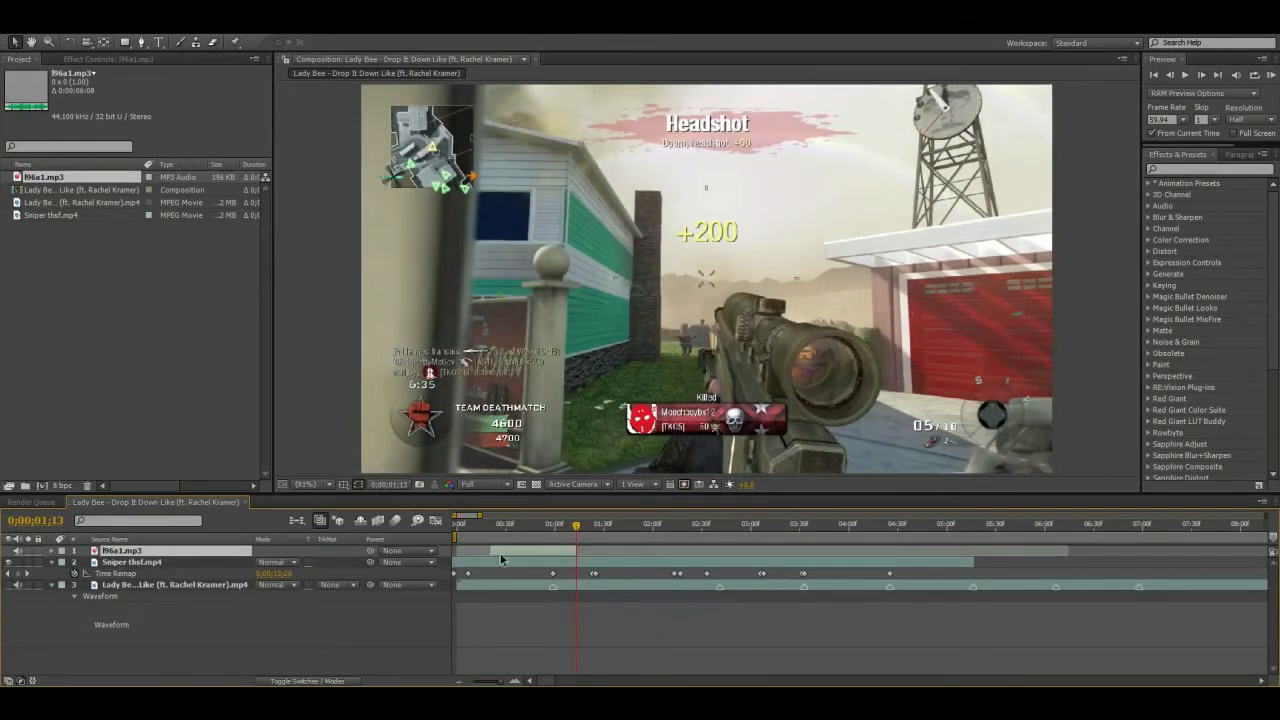
pyautogui.moveTo(510, 549)
pyautogui.mouseDown()
pyautogui.moveTo(563, 555)
pyautogui.moveTo(546, 532)
pyautogui.moveTo(729, 535)
pyautogui.moveTo(705, 545)
pyautogui.moveTo(719, 575)
pyautogui.moveTo(700, 538)
pyautogui.moveTo(744, 538)
pyautogui.moveTo(720, 540)
pyautogui.mouseUp()
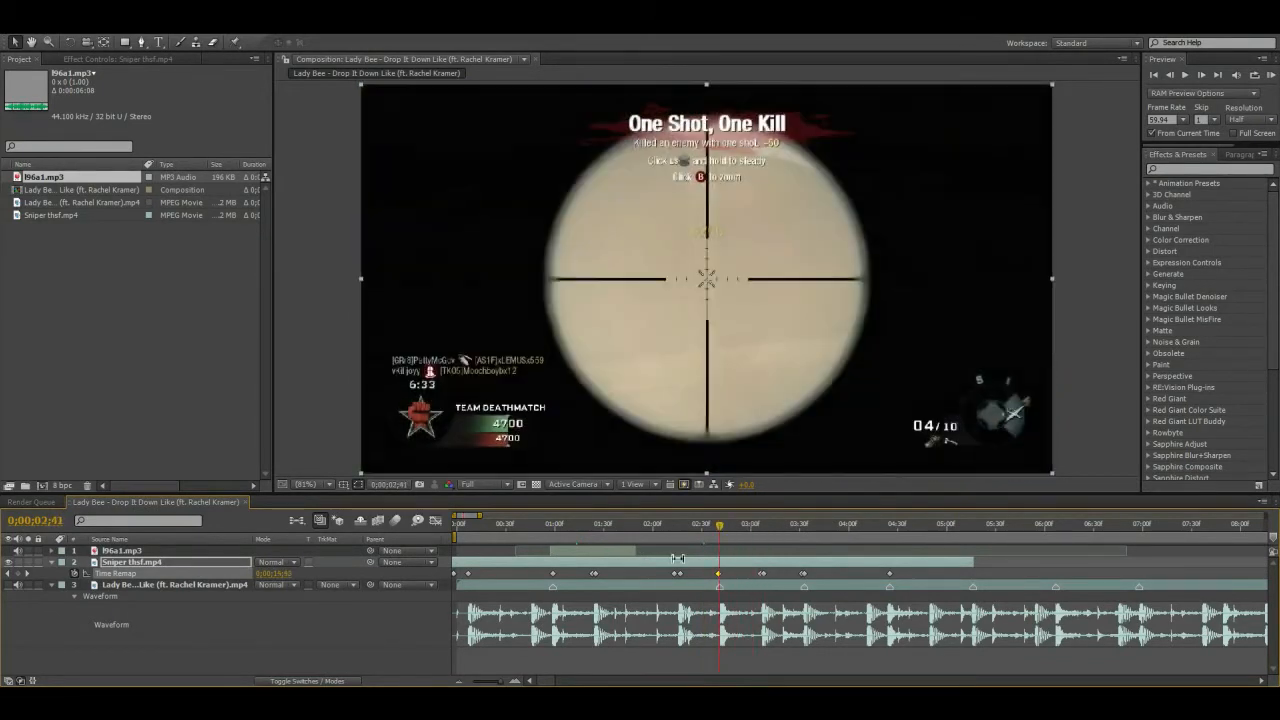
# - Duplicate the trimmed l96a1.mp3 layer twice, align the copies with the second and third kills and preview from the start
pyautogui.click(140, 551)
pyautogui.hotkey('ctrl', 'd')
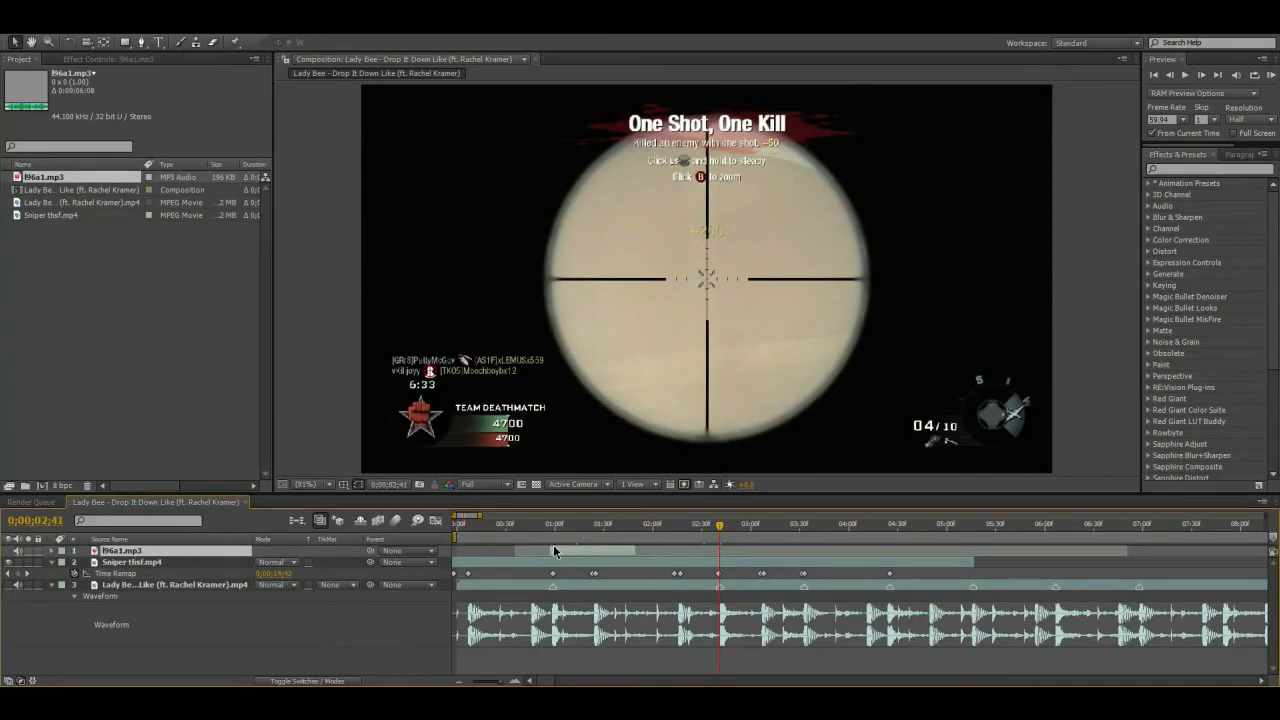
pyautogui.moveTo(576, 551); pyautogui.dragTo(907, 559)
pyautogui.hotkey('ctrl', 'd')
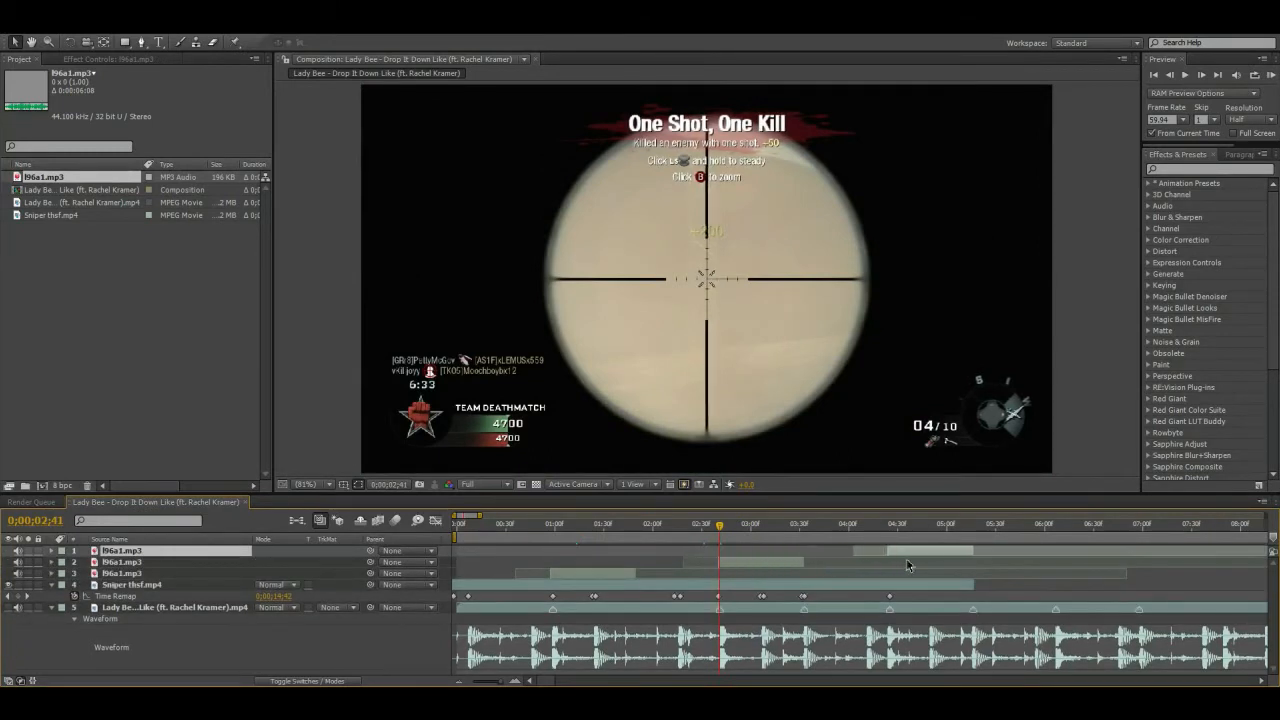
pyautogui.press('Home')
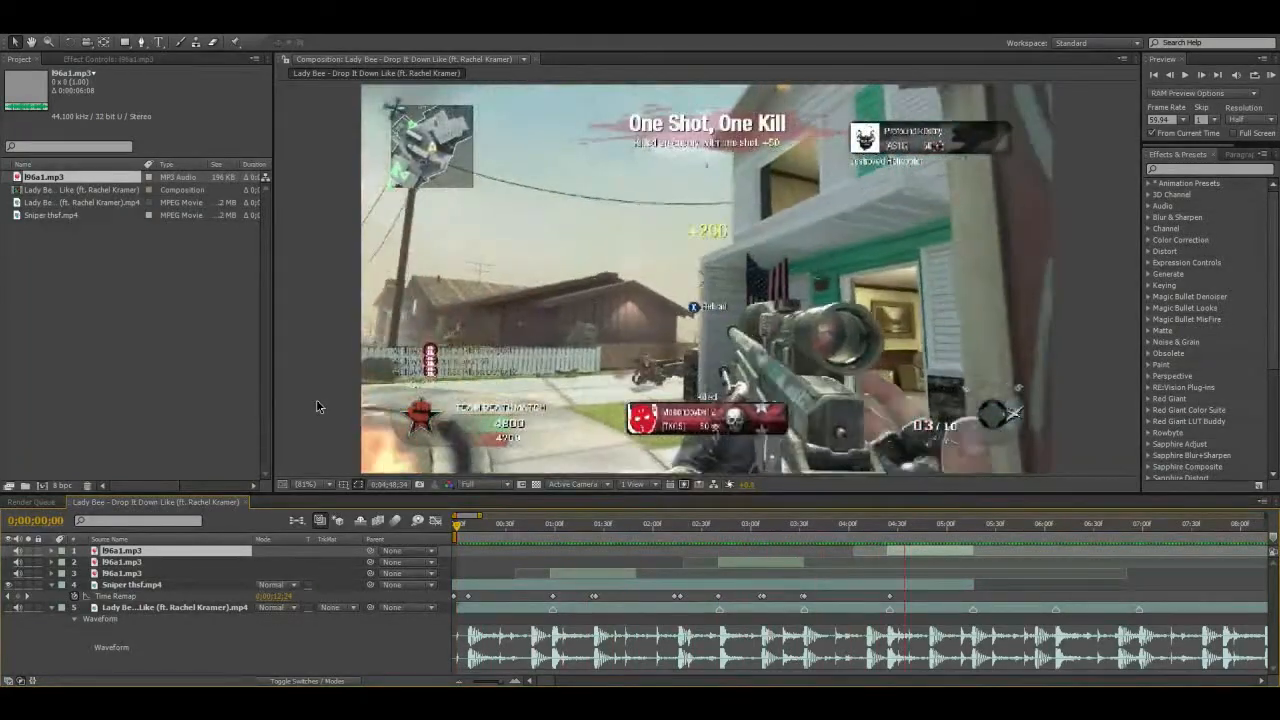
pyautogui.press('space')
# - Trim the end of the first gunshot layer to 0;00;01;28 and set its Audio Levels to -15 dB
pyautogui.click(596, 575)
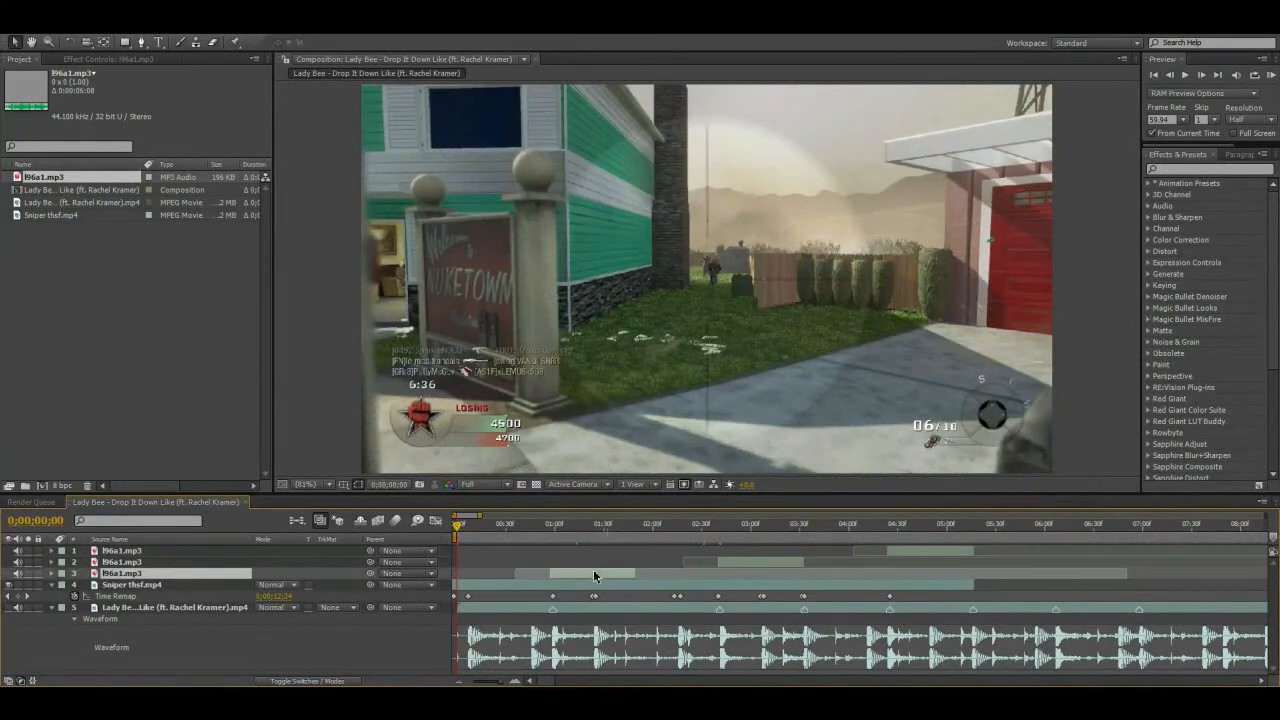
pyautogui.press('l')
pyautogui.press('l')
pyautogui.click(597, 524)
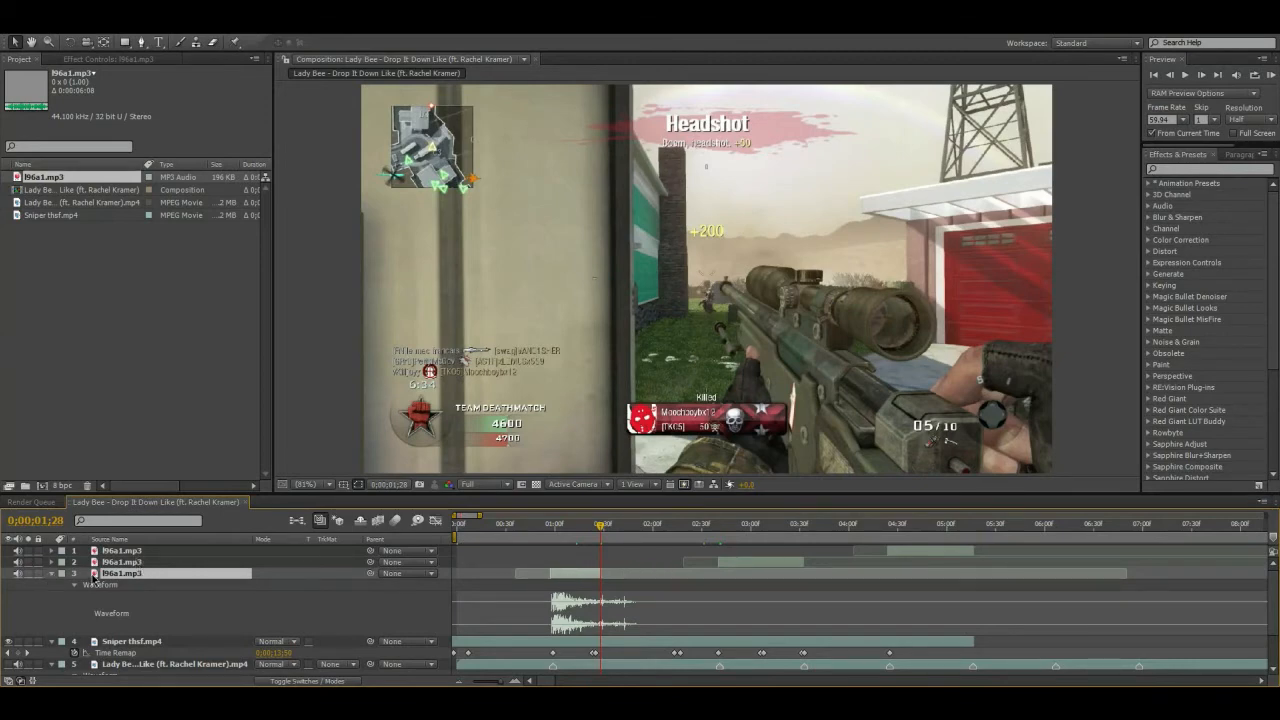
pyautogui.press('l')
pyautogui.click(281, 587)
pyautogui.click(269, 586)
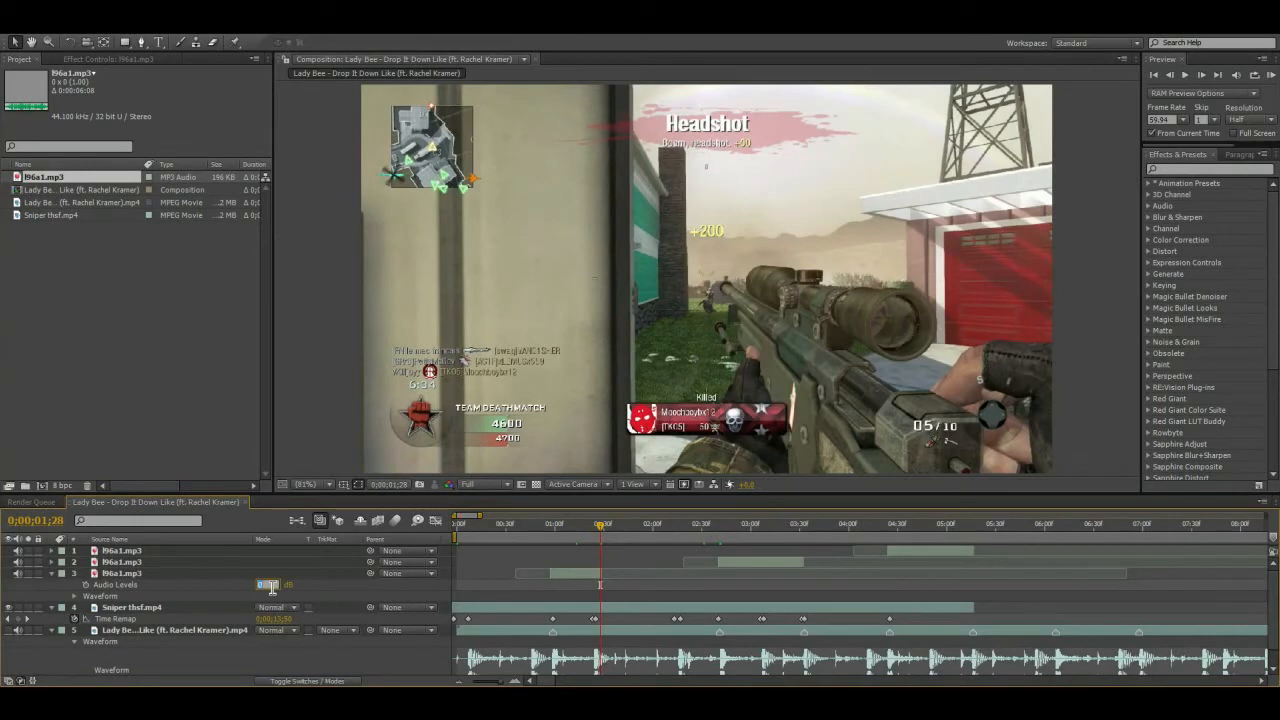
pyautogui.write('-15')
pyautogui.press('Return')
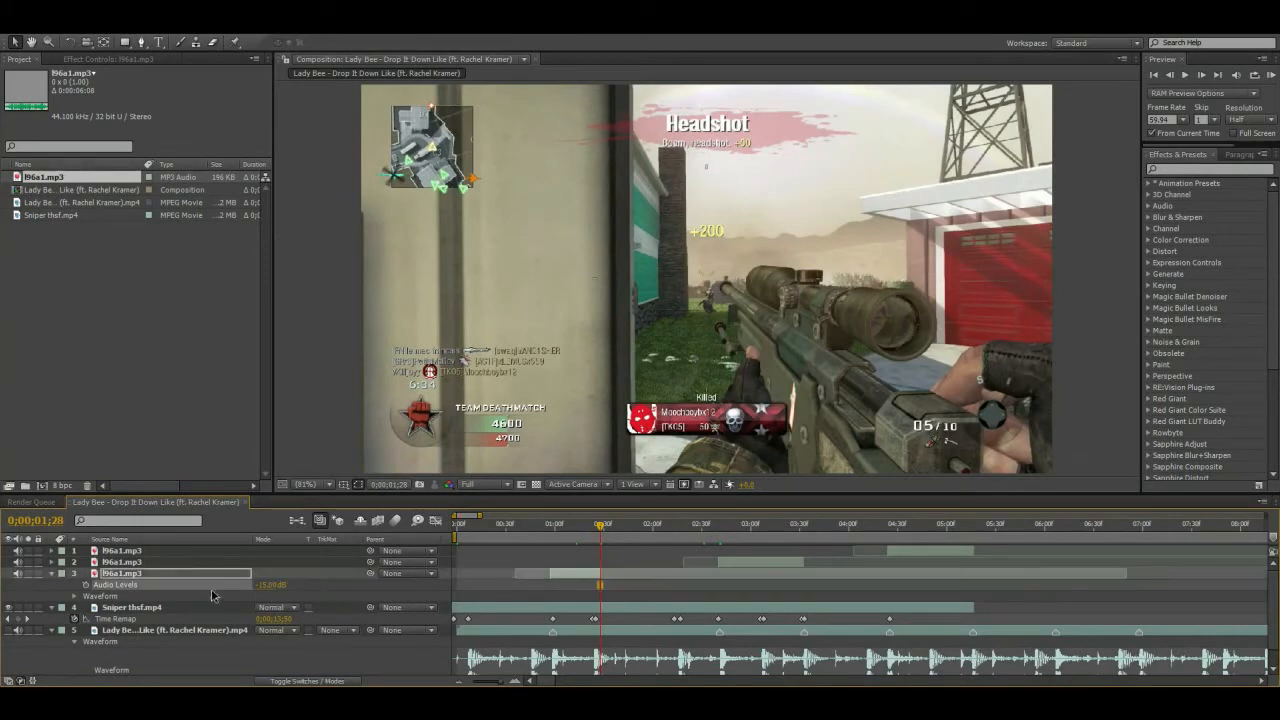
# - Replace the second and third gunshot layers with copies of the shortened, quieter first one at the same positions and preview
pyautogui.click(52, 574)
pyautogui.hotkey('ctrl', 'd')
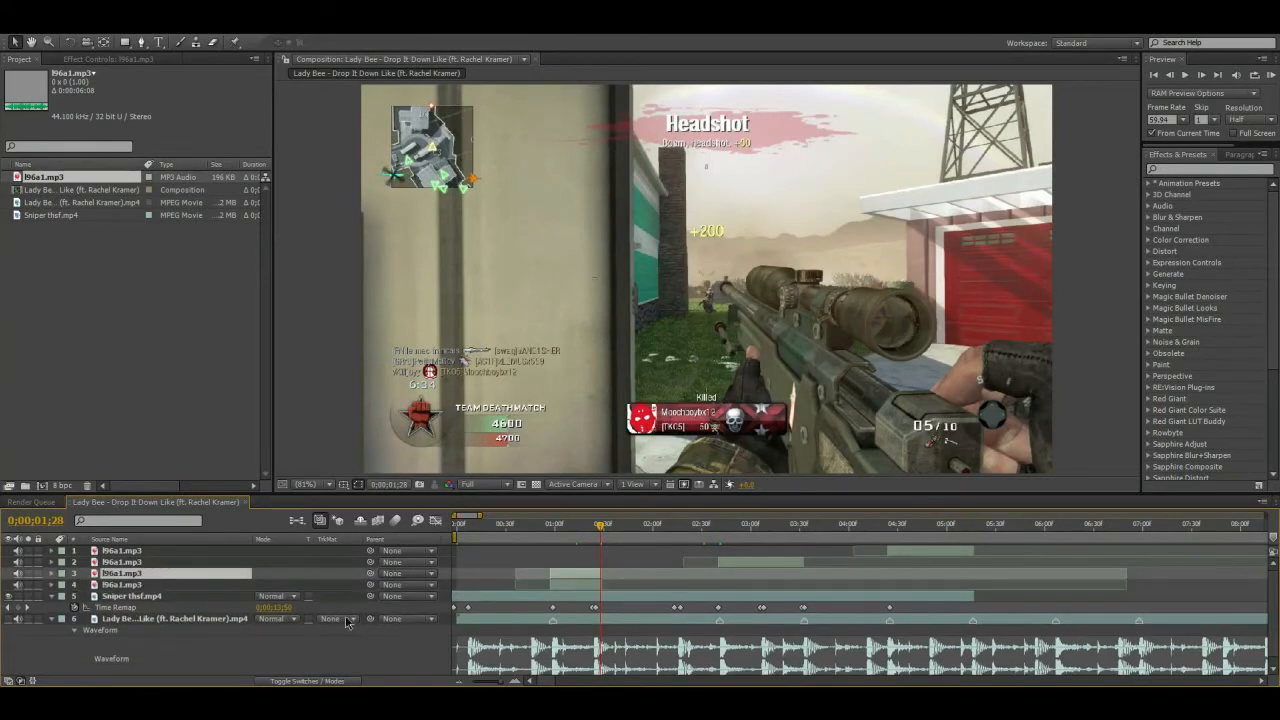
pyautogui.moveTo(559, 580); pyautogui.dragTo(740, 572)
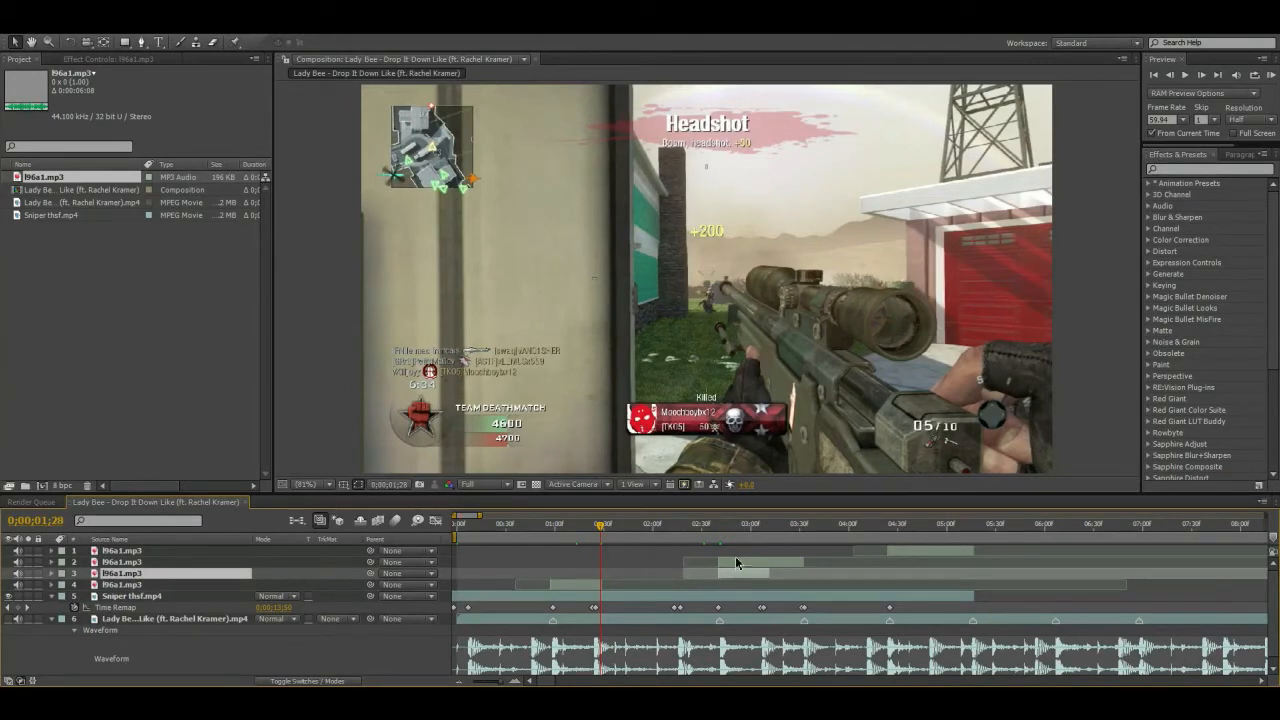
pyautogui.press('Delete')
pyautogui.click(735, 567)
pyautogui.hotkey('ctrl', 'd')
pyautogui.moveTo(732, 563); pyautogui.dragTo(898, 569)
pyautogui.click(901, 551)
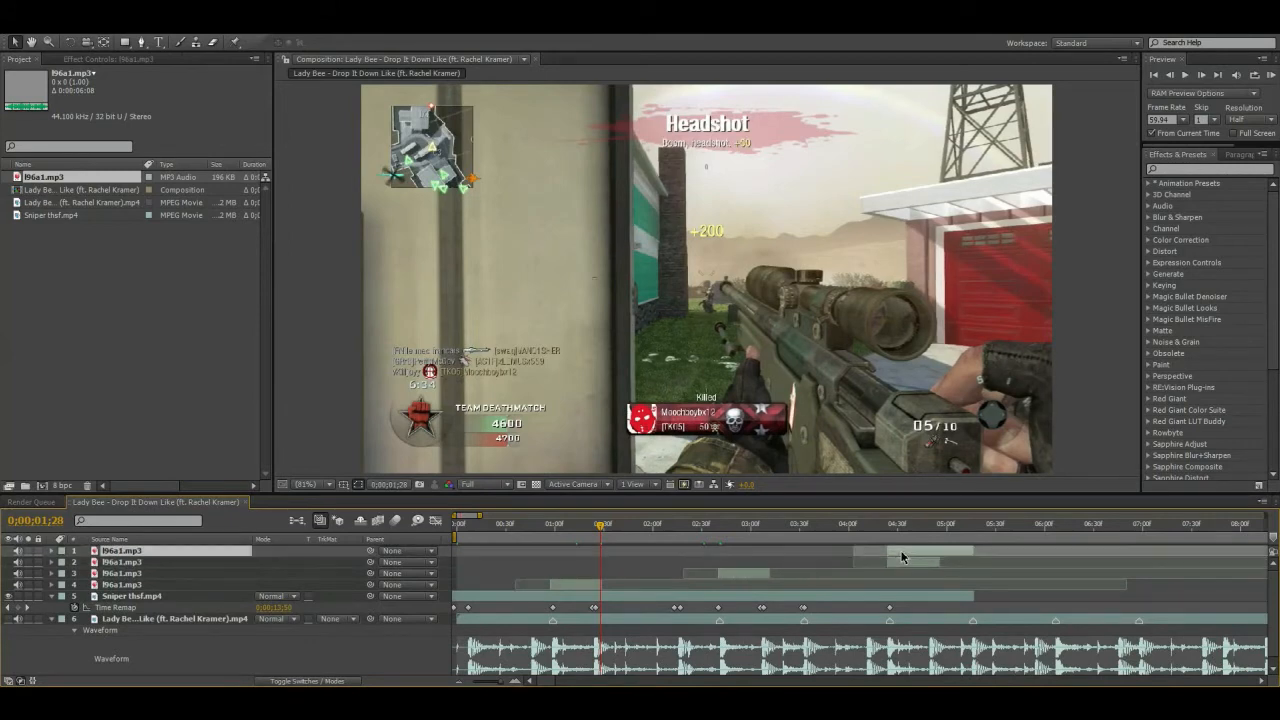
pyautogui.press('Delete')
pyautogui.press('Home')
pyautogui.press('KP_0')
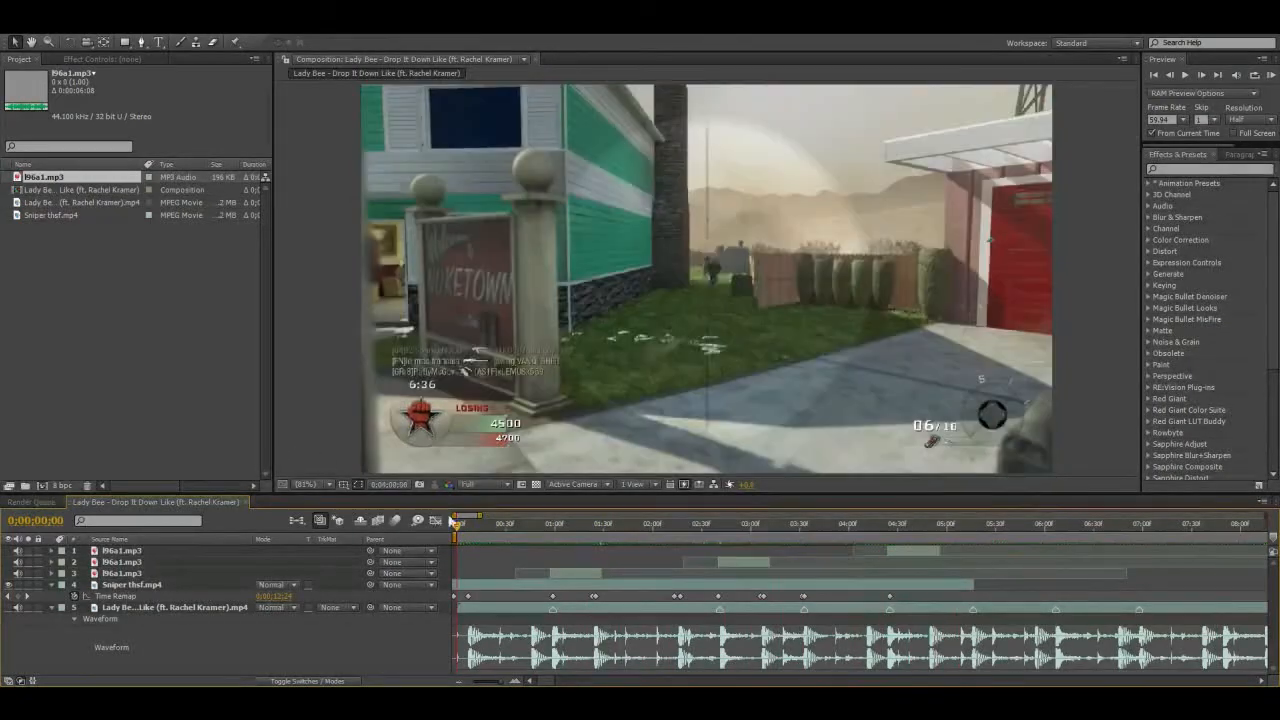
# - Extend the first gunshot layer to 0;00;01;39, fade it out with Audio Levels keyframes from 0;00;01;19 to 0;00;01;39 and preview
pyautogui.click(584, 567)
pyautogui.press('l')
pyautogui.press('l')
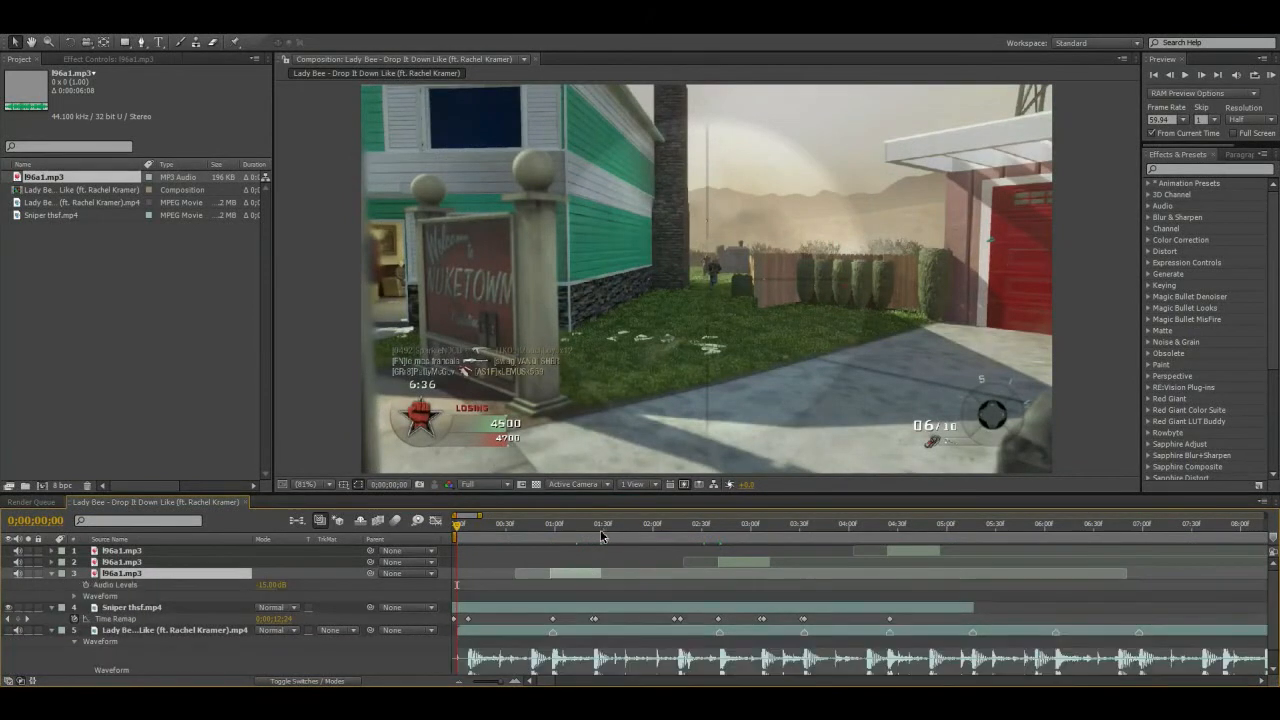
pyautogui.moveTo(598, 536); pyautogui.dragTo(586, 536)
pyautogui.click(86, 584)
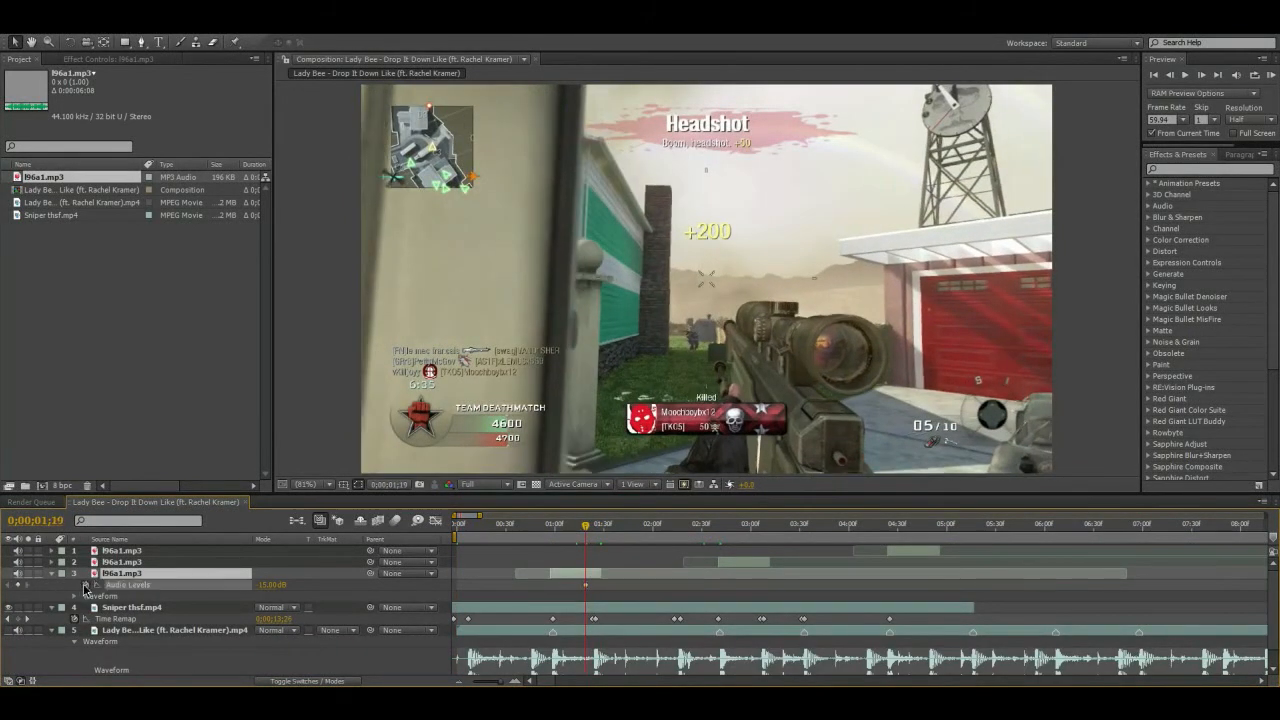
pyautogui.click(614, 530)
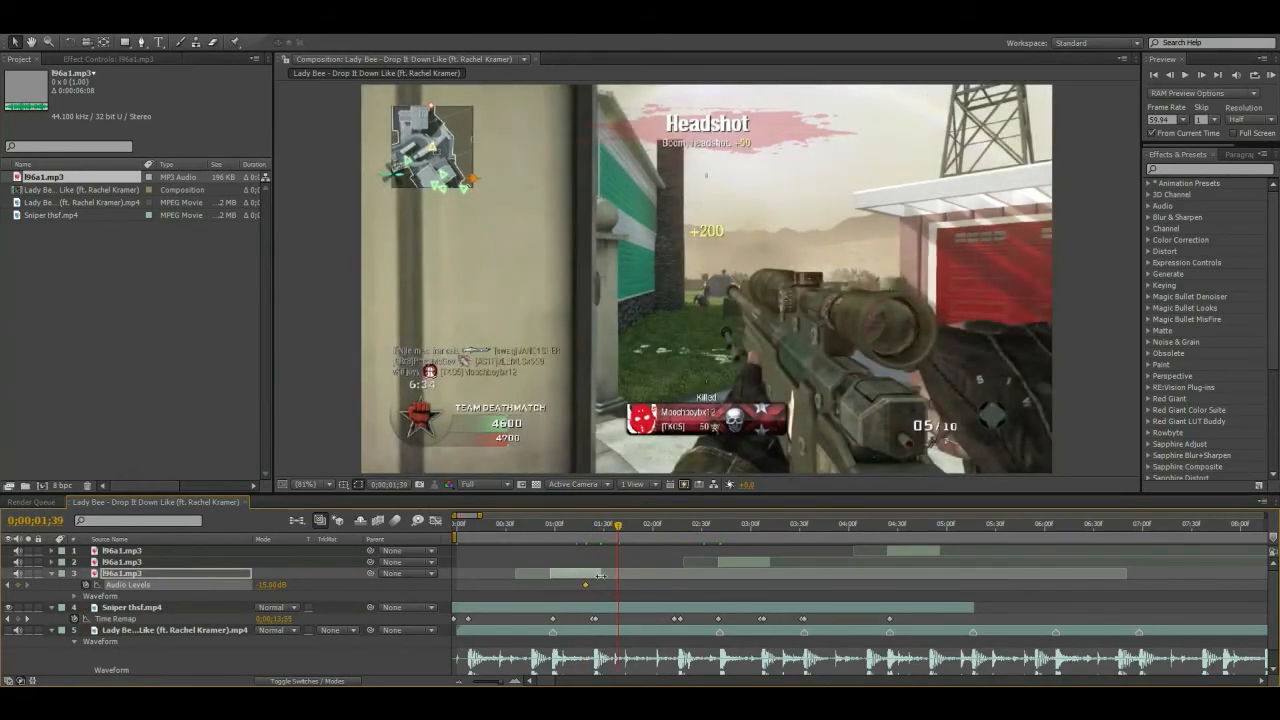
pyautogui.click(614, 573)
pyautogui.moveTo(273, 586); pyautogui.dragTo(70, 588)
pyautogui.click(50, 575)
pyautogui.press('Home')
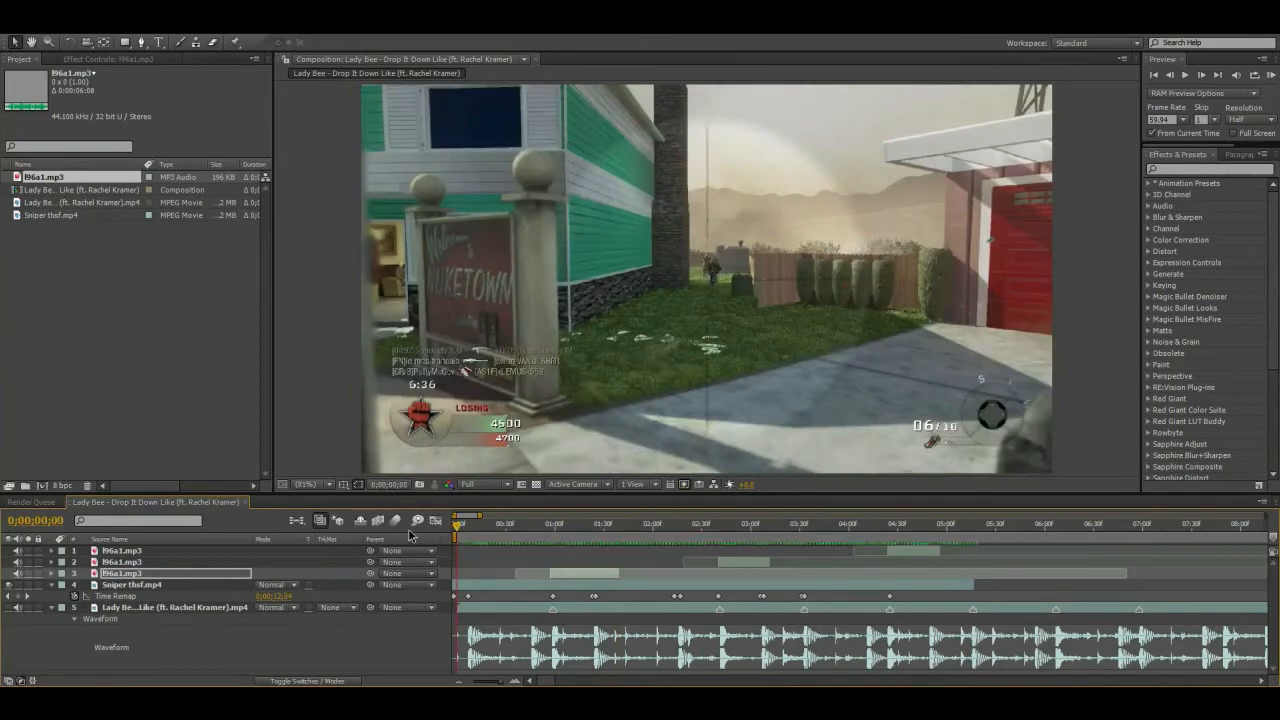
pyautogui.press('space')
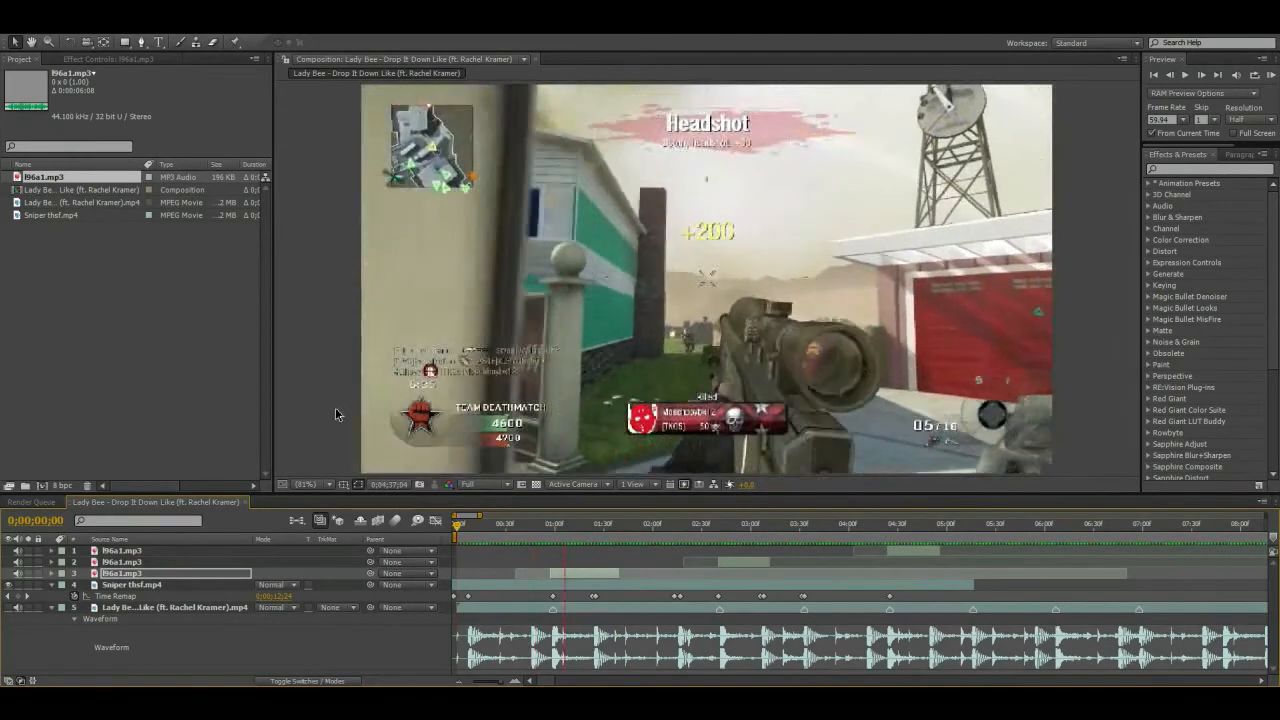
pyautogui.press('space')
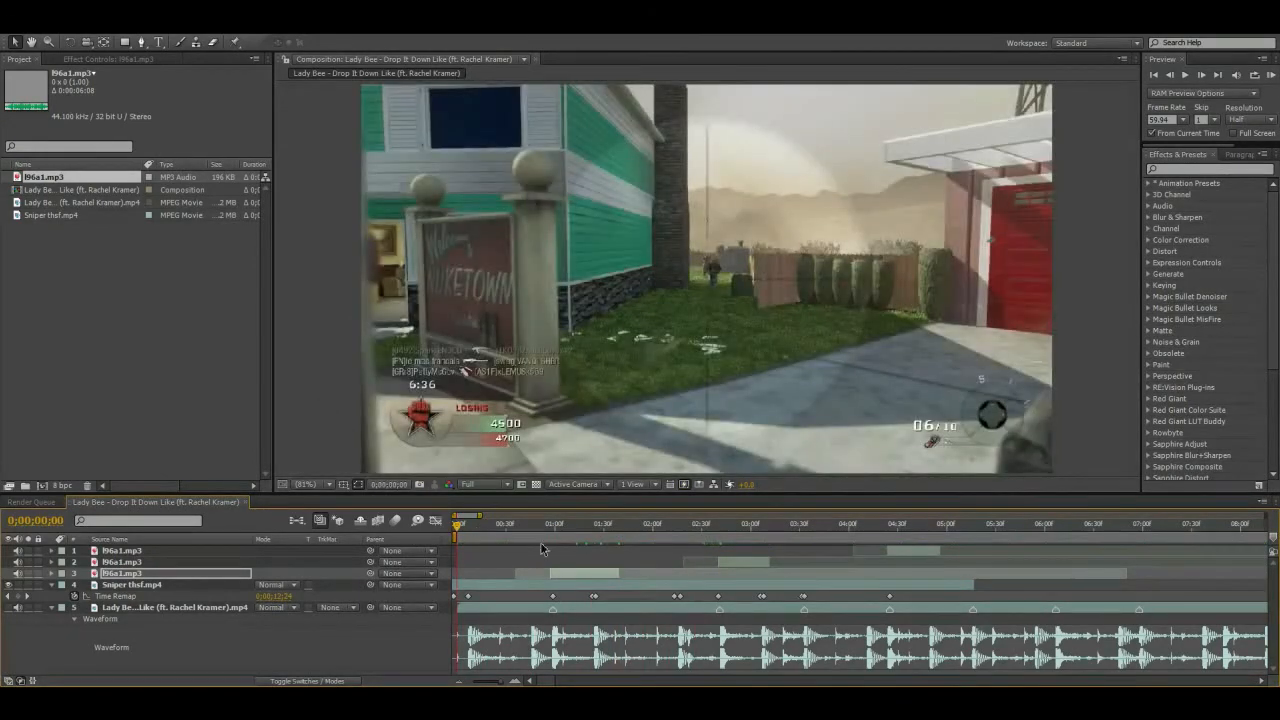
# - Start importing a file and browse from the Snipers folder to Special SFX (Guns, etc) in the Sounds assets
pyautogui.click(149, 177)
pyautogui.click(165, 208)
pyautogui.doubleClick(153, 297)
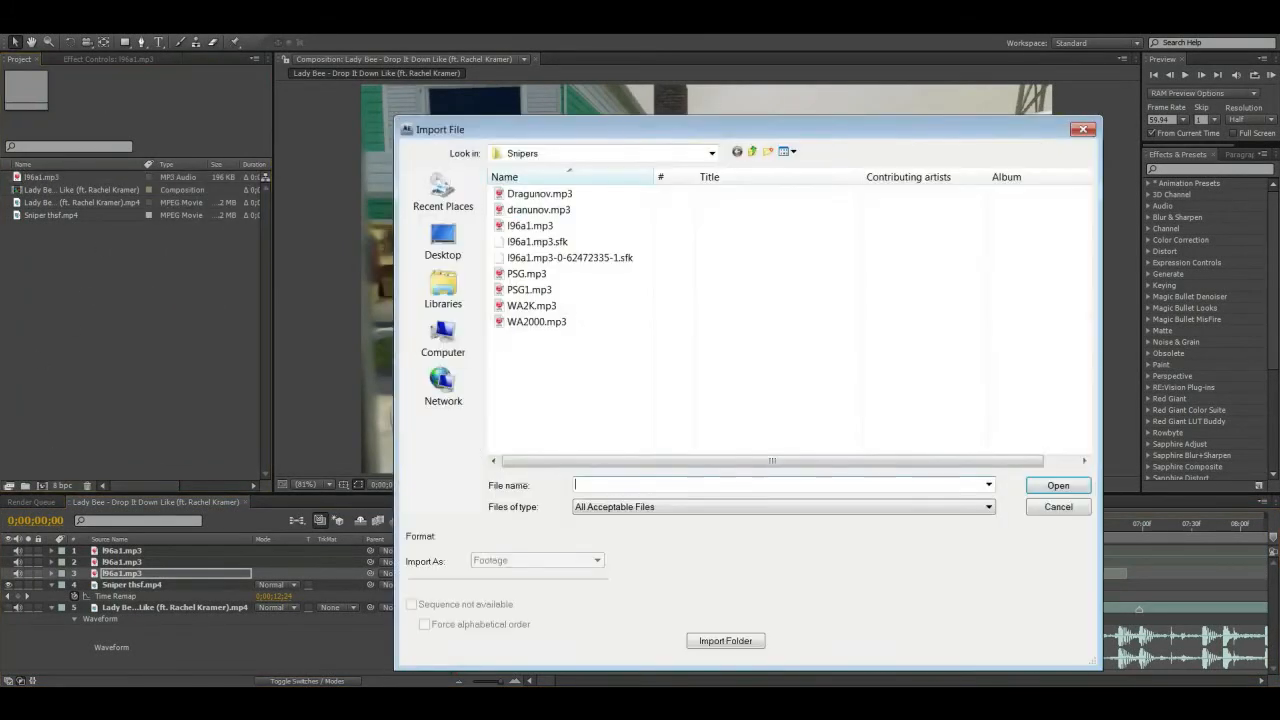
pyautogui.click(752, 151)
pyautogui.click(752, 151)
pyautogui.click(752, 151)
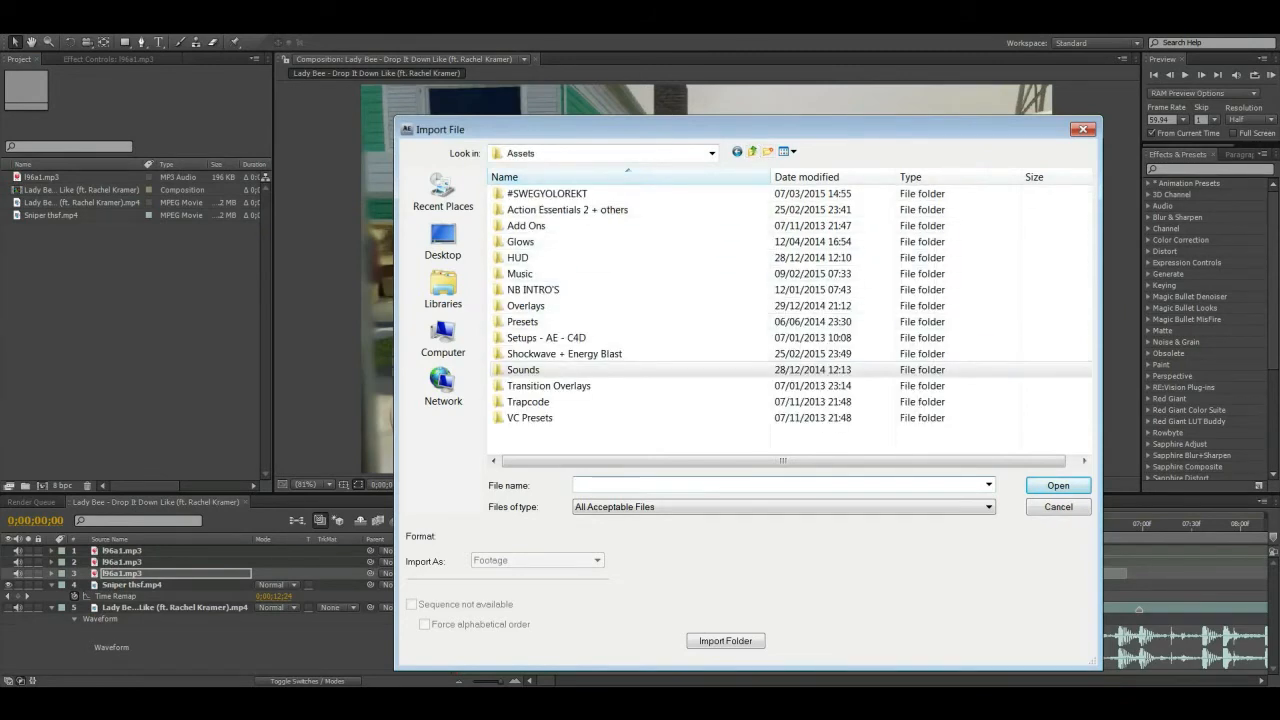
pyautogui.click(752, 151)
pyautogui.doubleClick(540, 193)
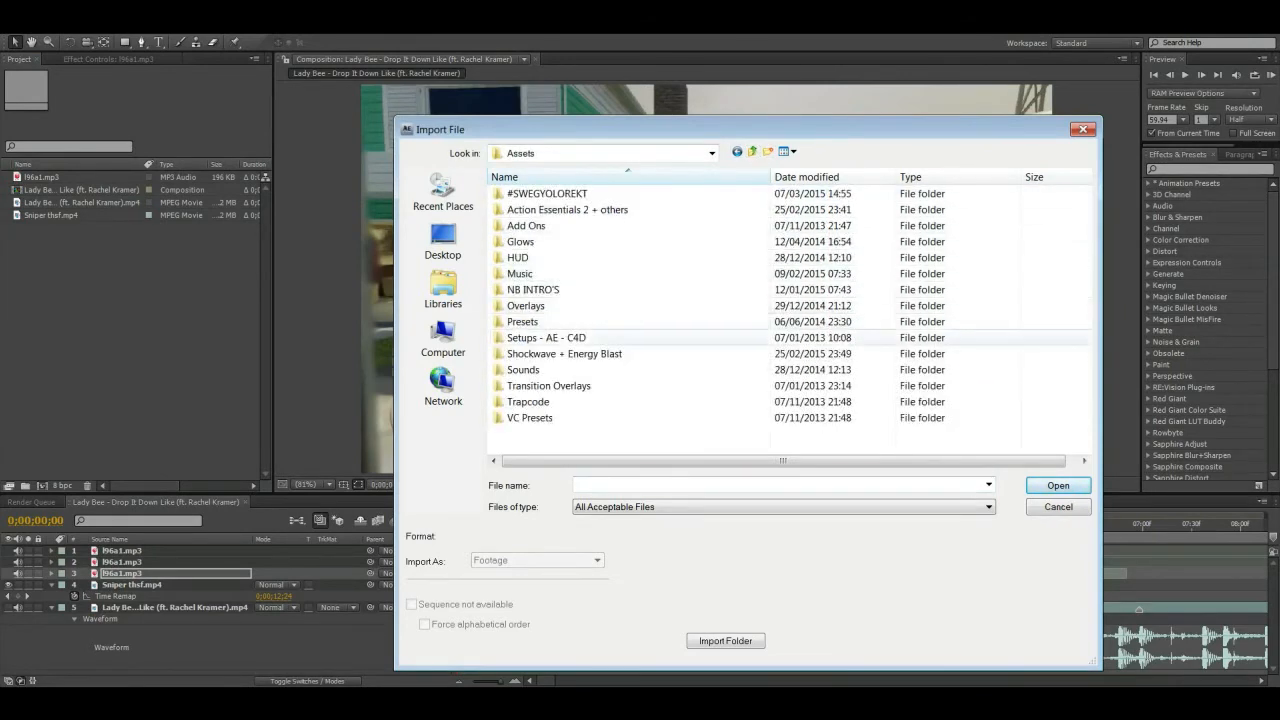
pyautogui.doubleClick(523, 369)
pyautogui.doubleClick(545, 209)
pyautogui.click(568, 209)
pyautogui.press('Escape')
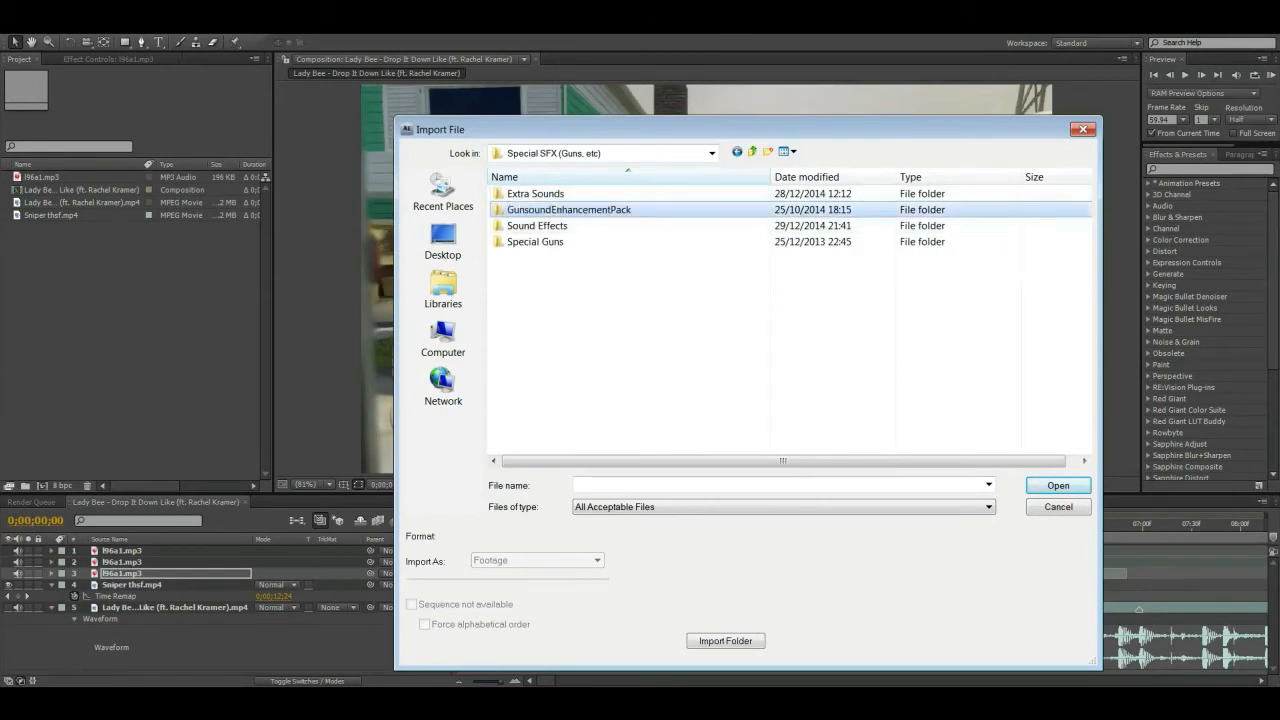
# - Examine the sound files in the GunsoundEnhancementPack folder and close the import without choosing one
pyautogui.press('Return')
pyautogui.press('Down')
pyautogui.press('Down')
pyautogui.press('Down')
pyautogui.press('Down')
pyautogui.press('Down')
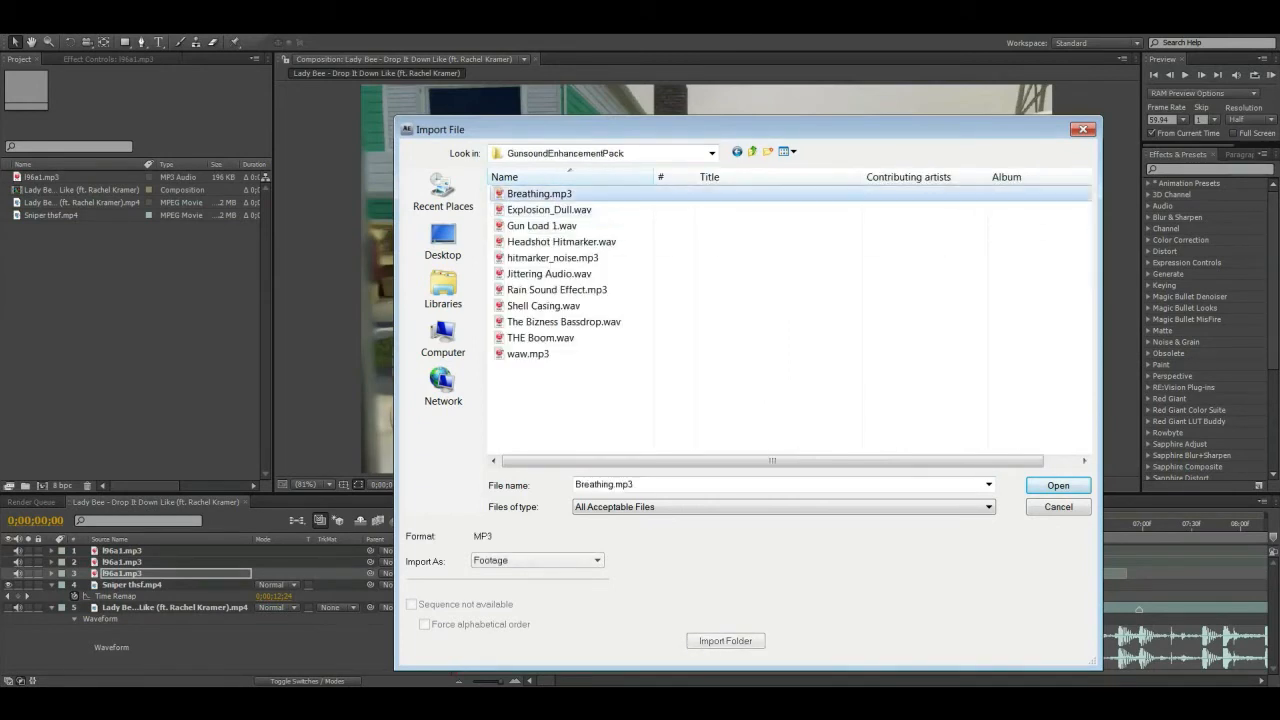
pyautogui.press('Down')
pyautogui.press('Down')
pyautogui.press('Down')
pyautogui.press('Down')
pyautogui.press('Down')
pyautogui.press('Down')
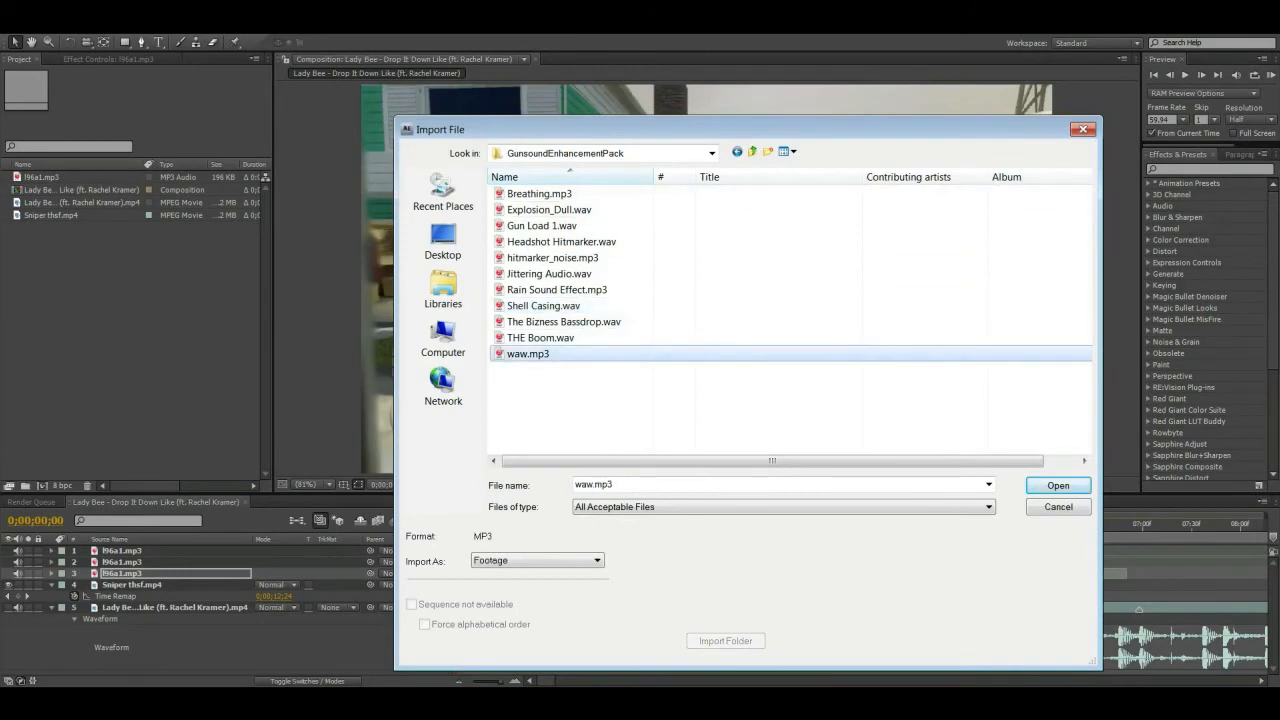
pyautogui.press('BackSpace')
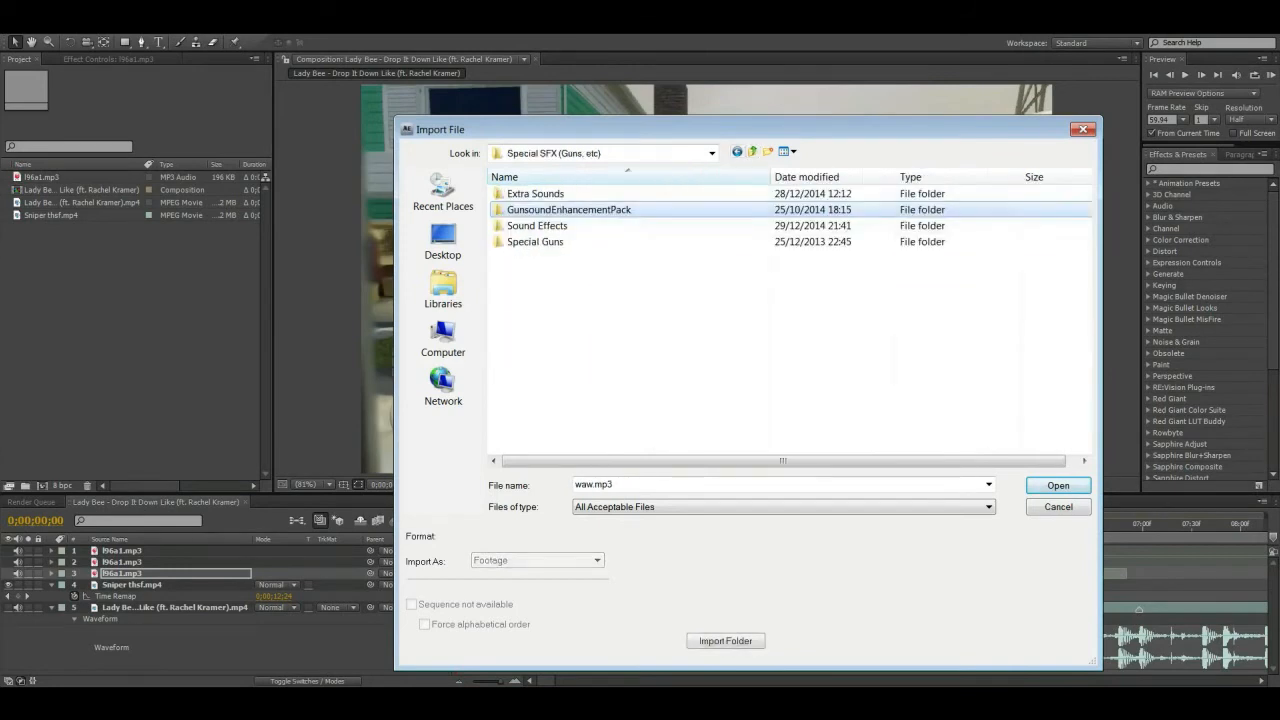
pyautogui.click(1079, 126)
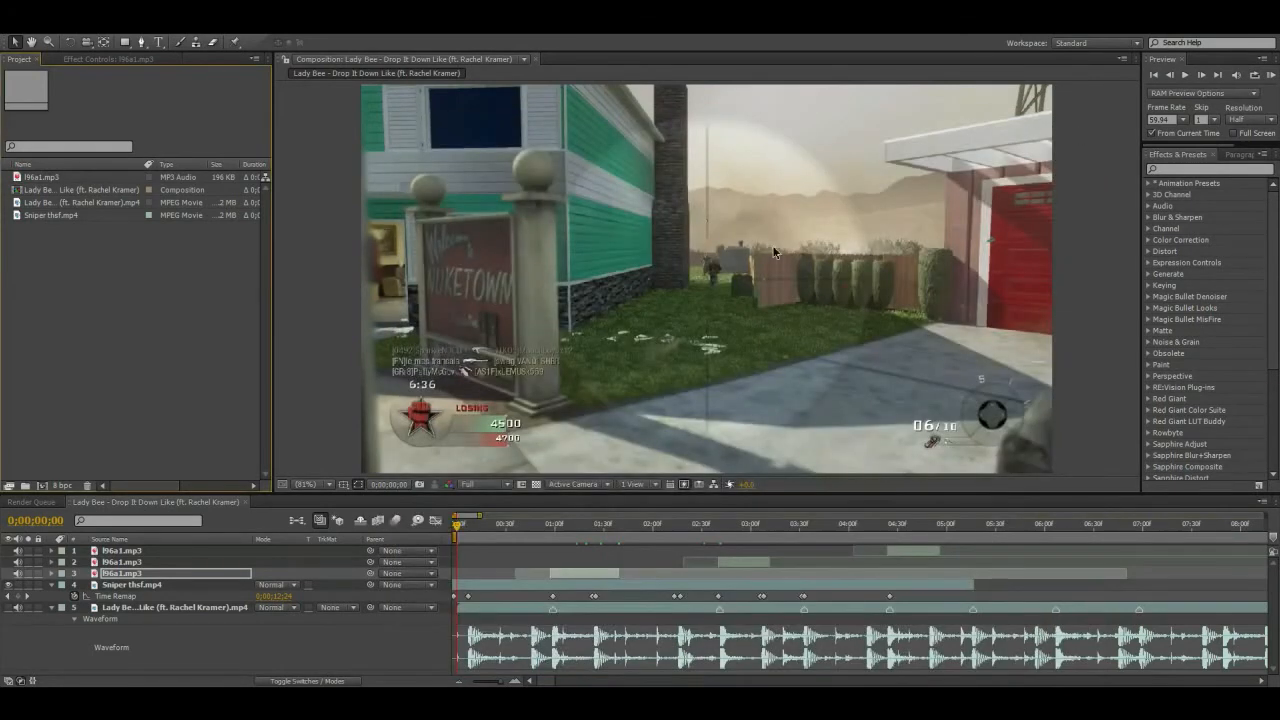
# - Duplicate the faded first gunshot layer and align the copy's start with the second gunshot layer at 0;00;02;41
pyautogui.click(515, 680)
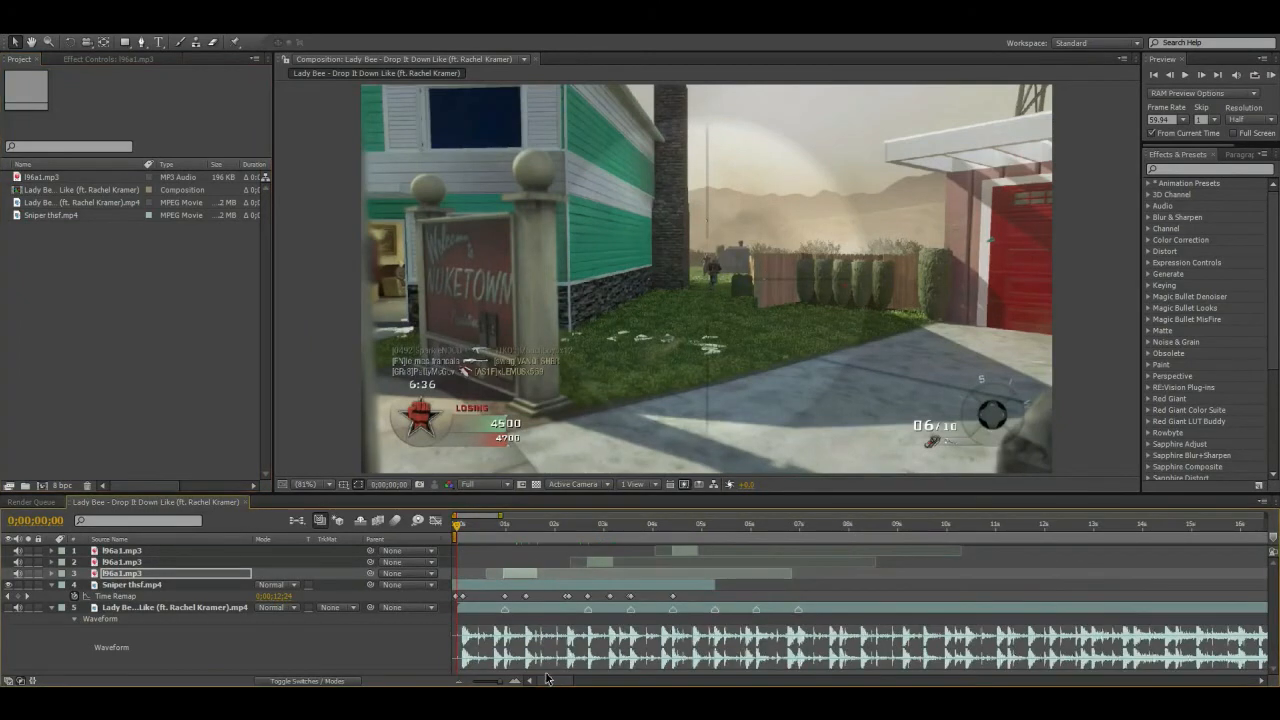
pyautogui.click(546, 675)
pyautogui.moveTo(547, 681); pyautogui.dragTo(535, 682)
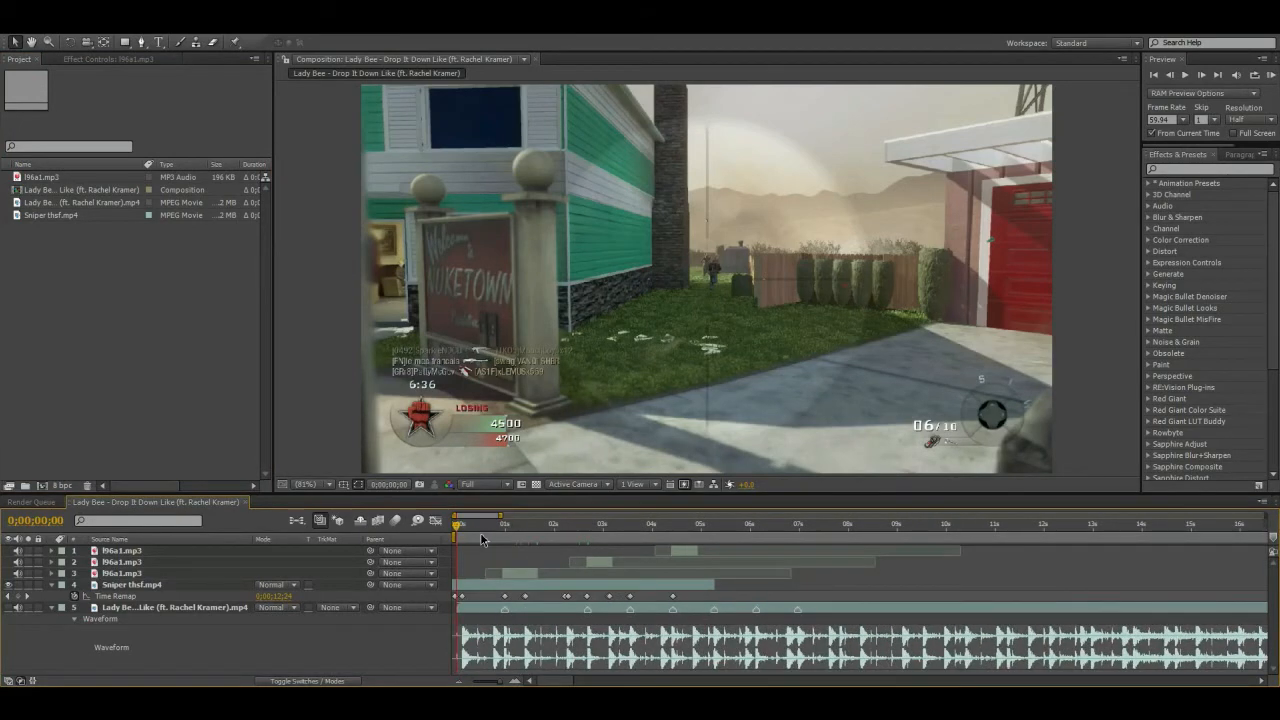
pyautogui.moveTo(467, 533); pyautogui.dragTo(520, 540)
pyautogui.click(595, 564)
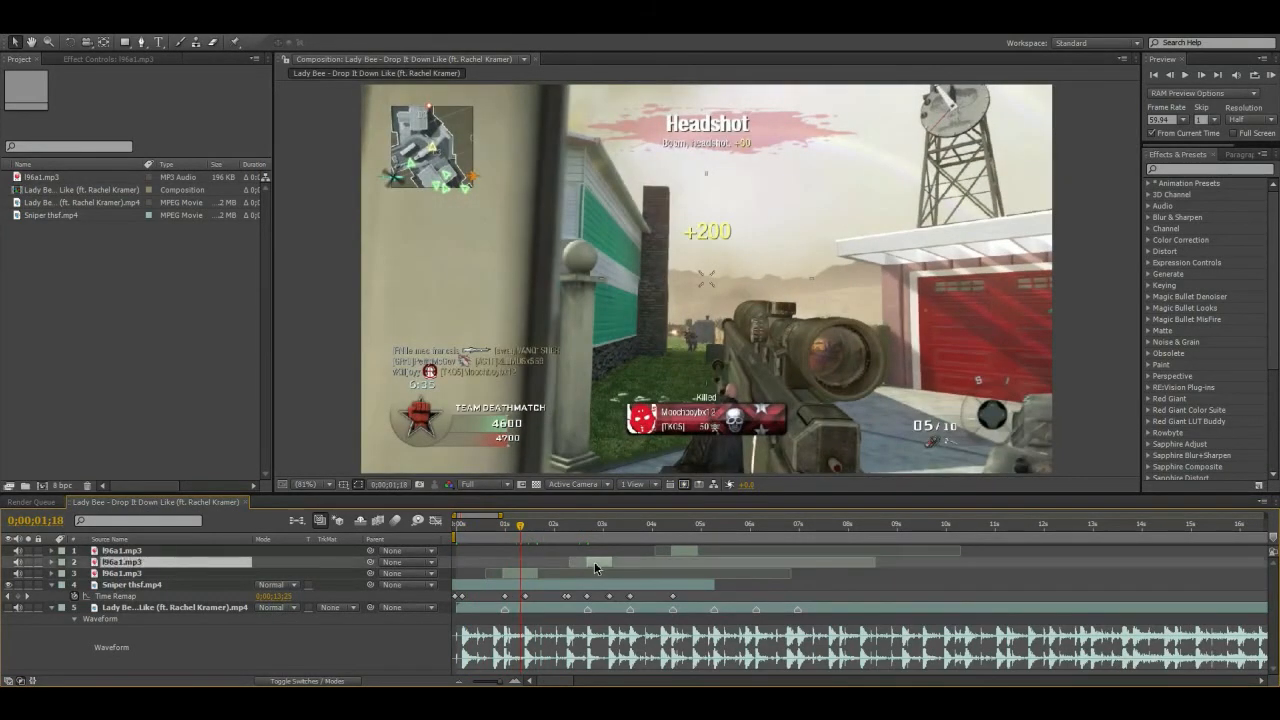
pyautogui.click(527, 575)
pyautogui.hotkey('ctrl', 'd')
pyautogui.moveTo(525, 578); pyautogui.dragTo(617, 578)
pyautogui.click(516, 682)
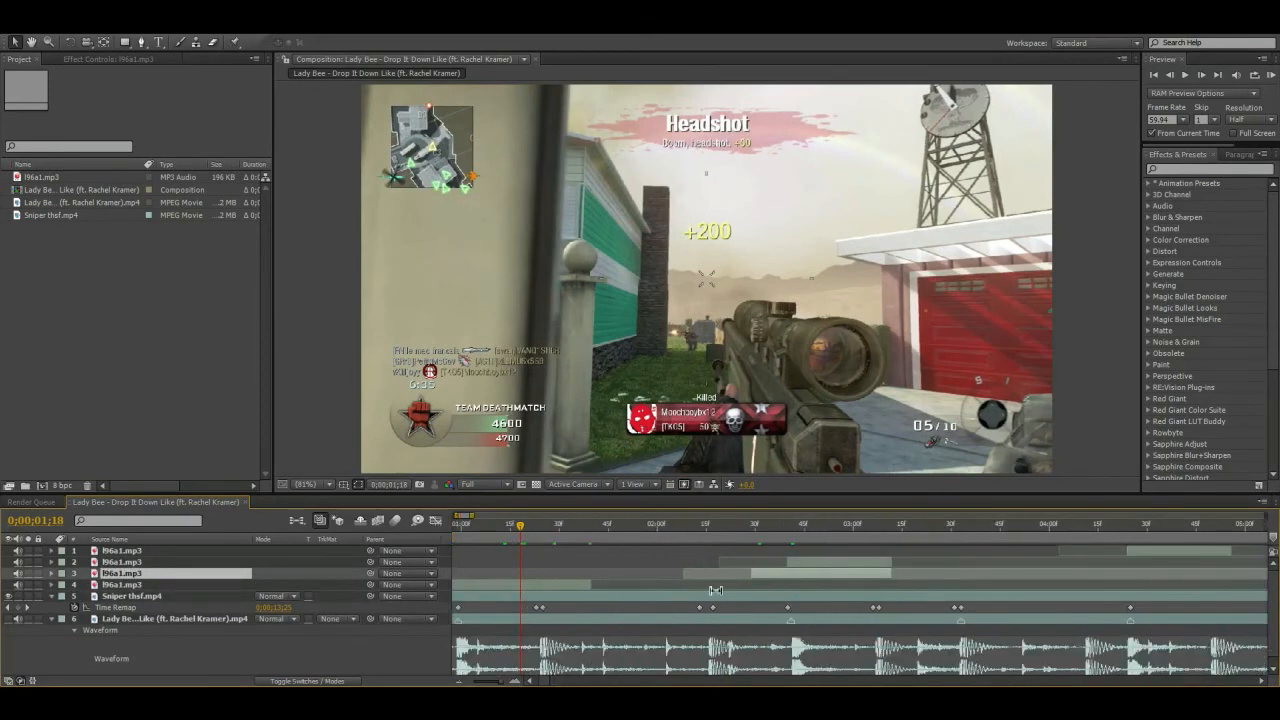
pyautogui.moveTo(780, 580); pyautogui.dragTo(816, 580)
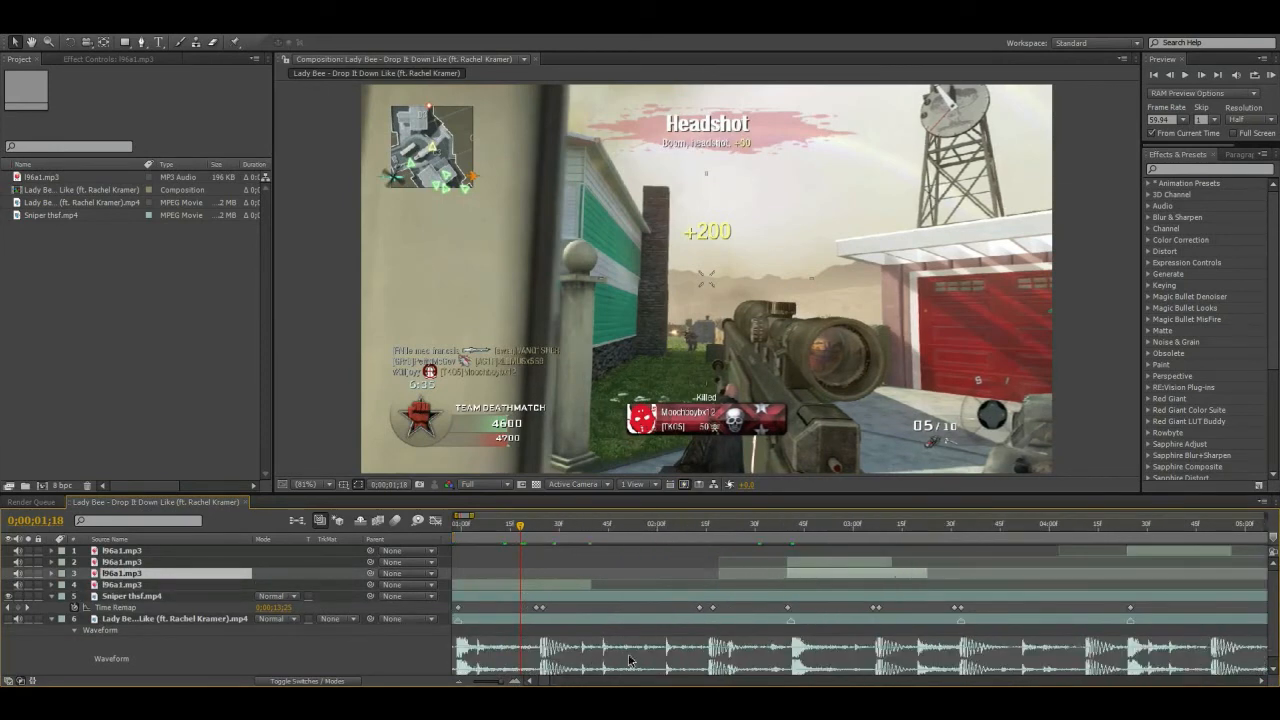
# - Duplicate the faded gunshot layer again, move the copy up to layer 2 and align its start with the third gunshot layer
pyautogui.click(466, 682)
pyautogui.moveTo(551, 681); pyautogui.dragTo(555, 681)
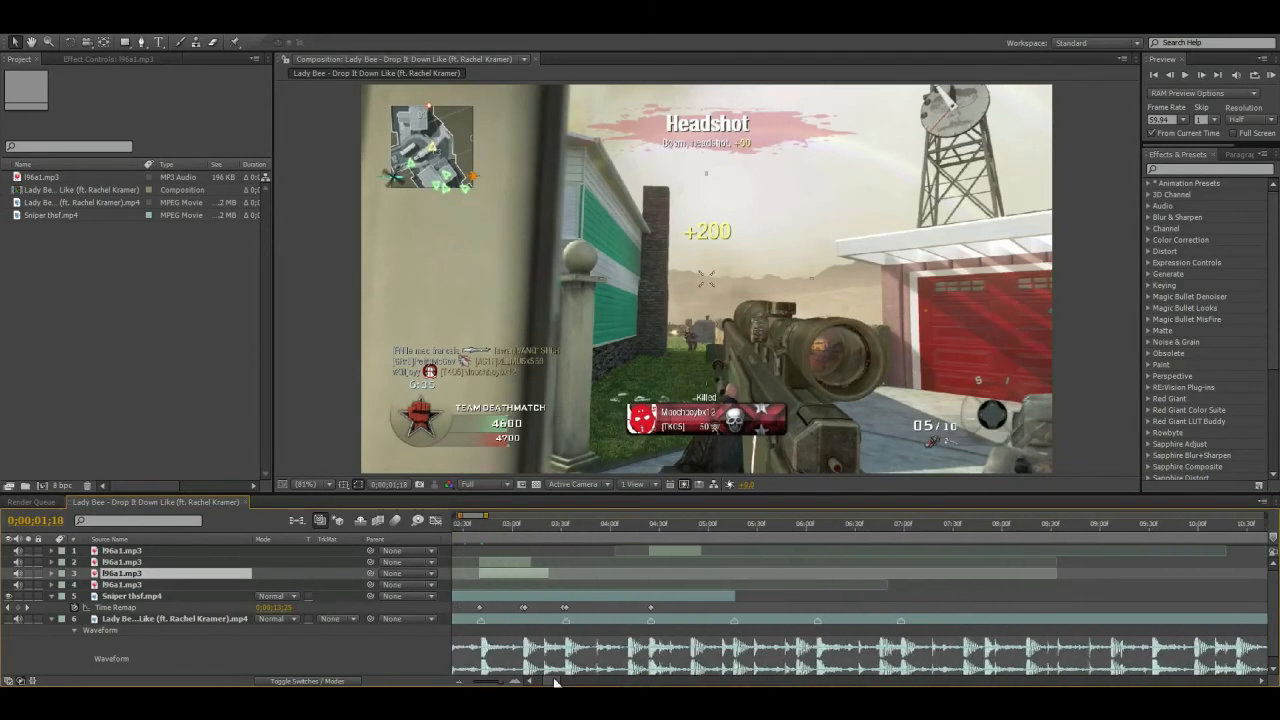
pyautogui.hotkey('ctrl', 'd')
pyautogui.moveTo(132, 584); pyautogui.dragTo(127, 565)
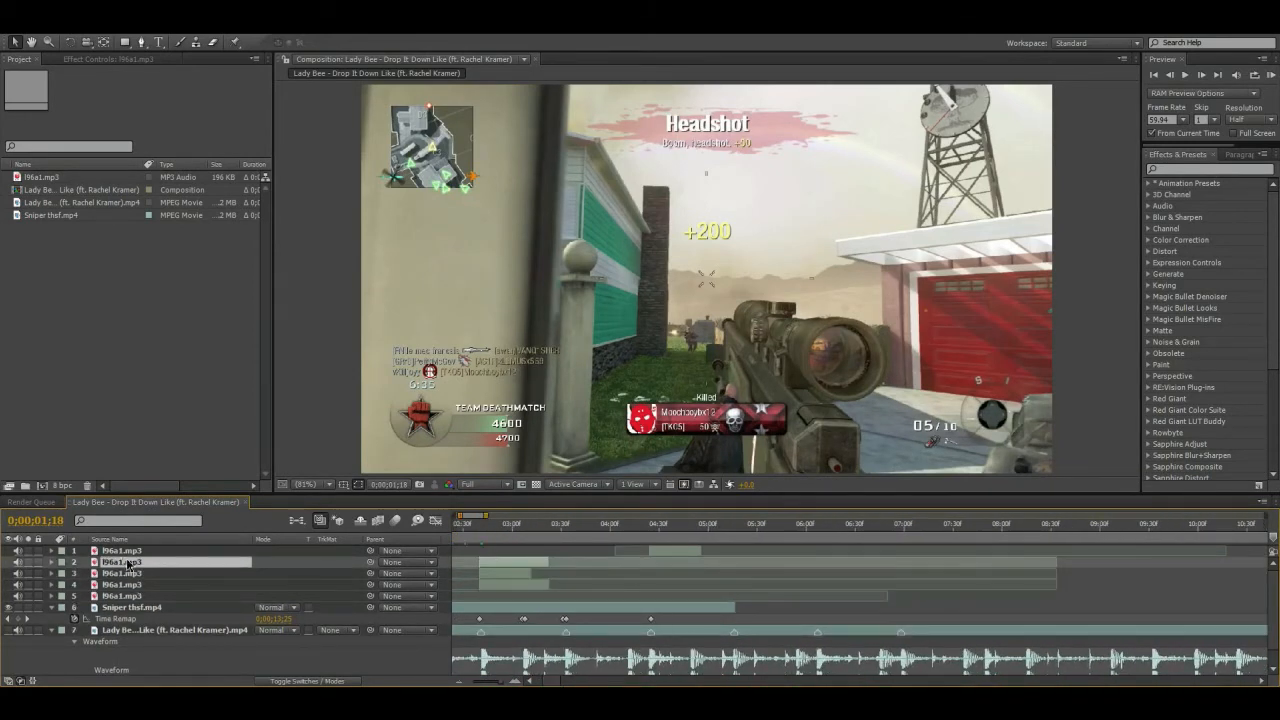
pyautogui.moveTo(493, 562); pyautogui.dragTo(663, 562)
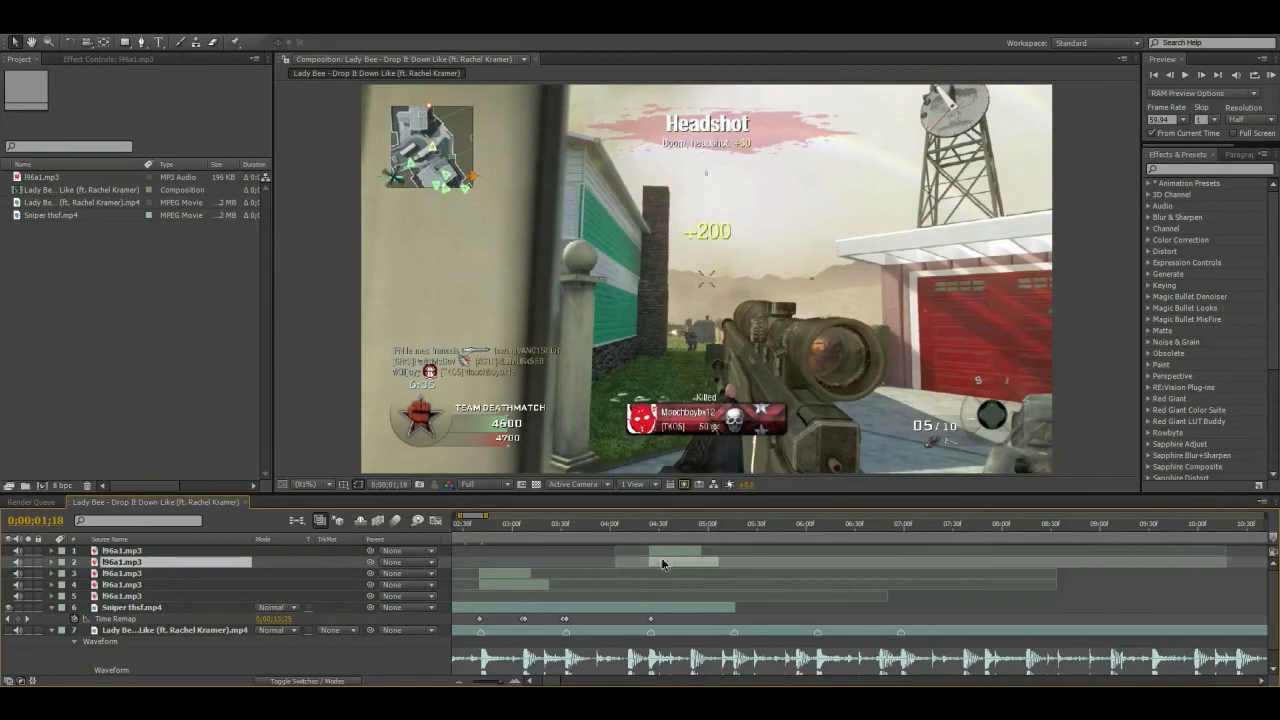